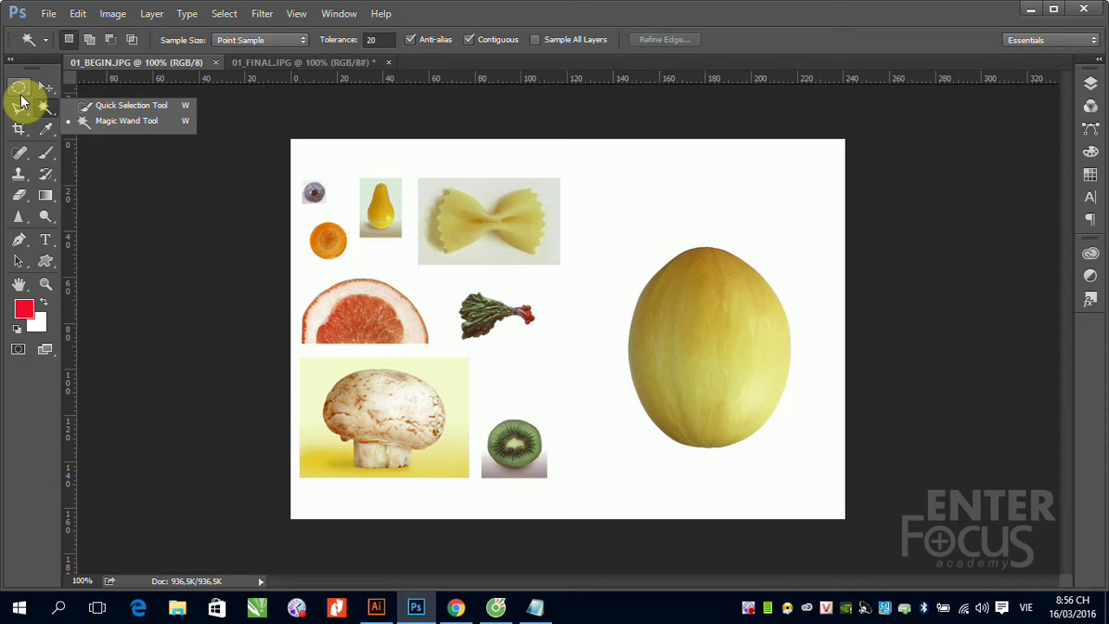
# Step: Activate the Magic Wand Tool and sample the melon's lower middle area with the current tolerance
pyautogui.click(123, 123)
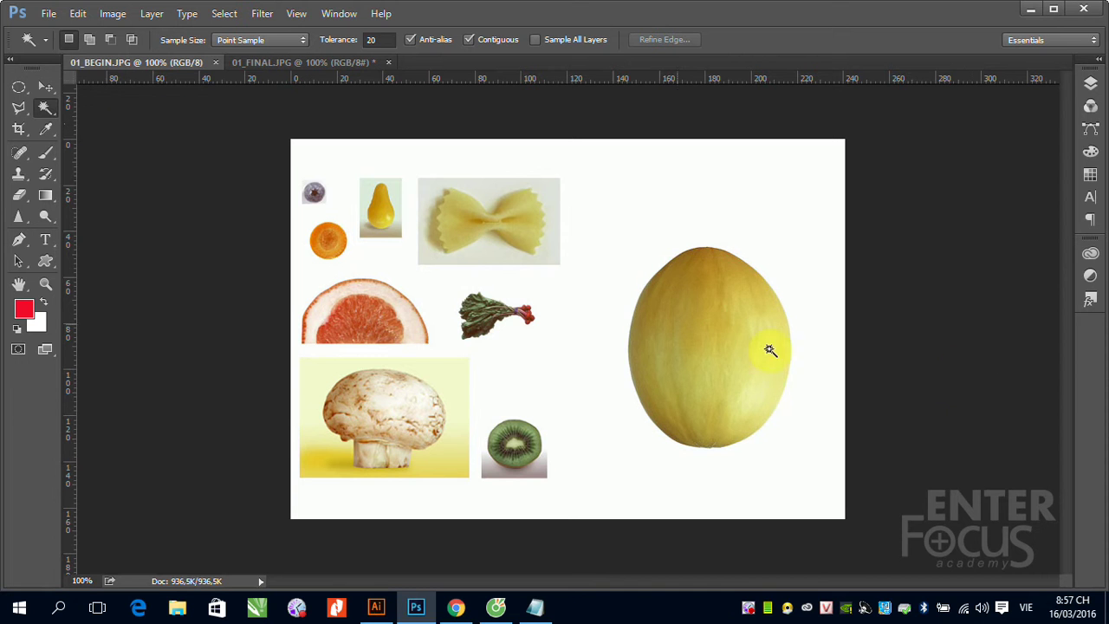
pyautogui.moveTo(606, 229); pyautogui.dragTo(815, 479)
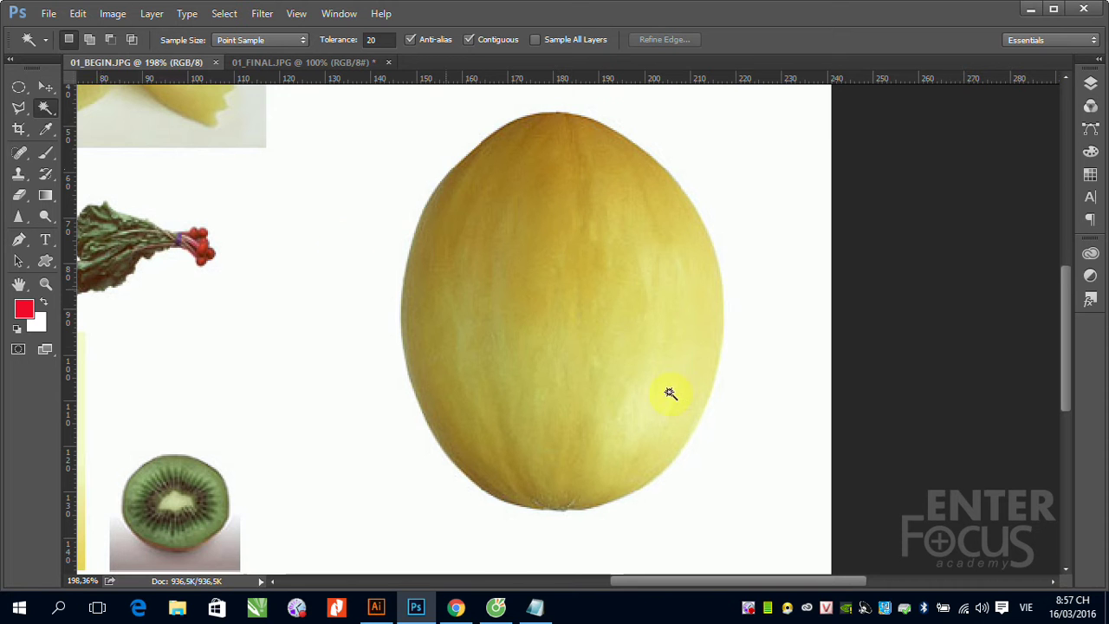
pyautogui.click(590, 348)
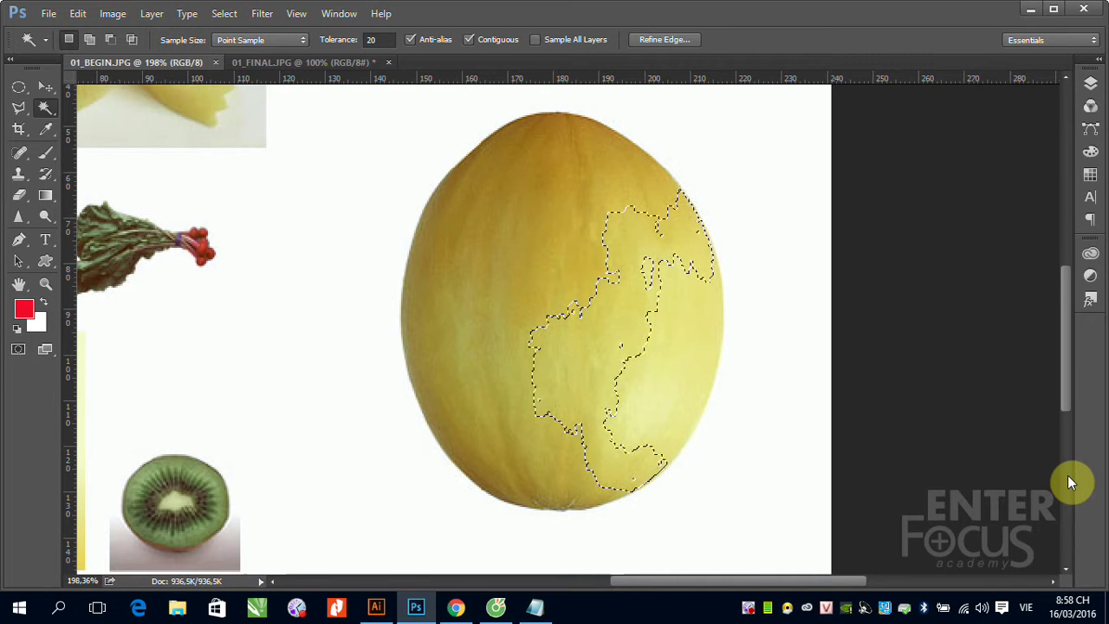
# Step: Set the Magic Wand tolerance to 1, sample two spots on the melon, and inspect the resulting selection up close
pyautogui.click(388, 40)
pyautogui.write('1')
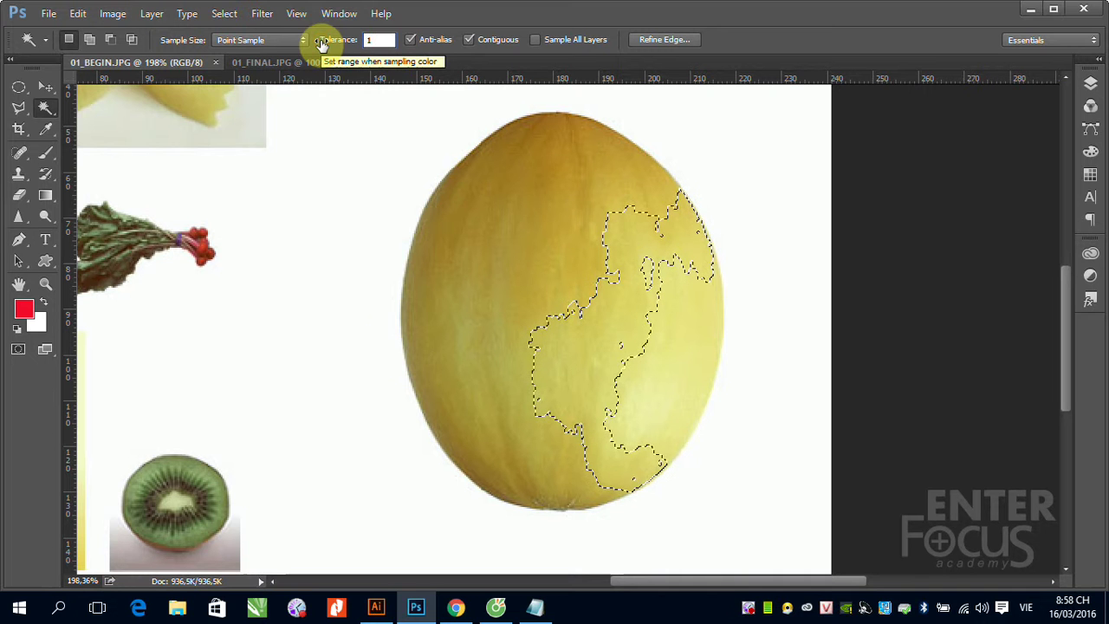
pyautogui.click(644, 376)
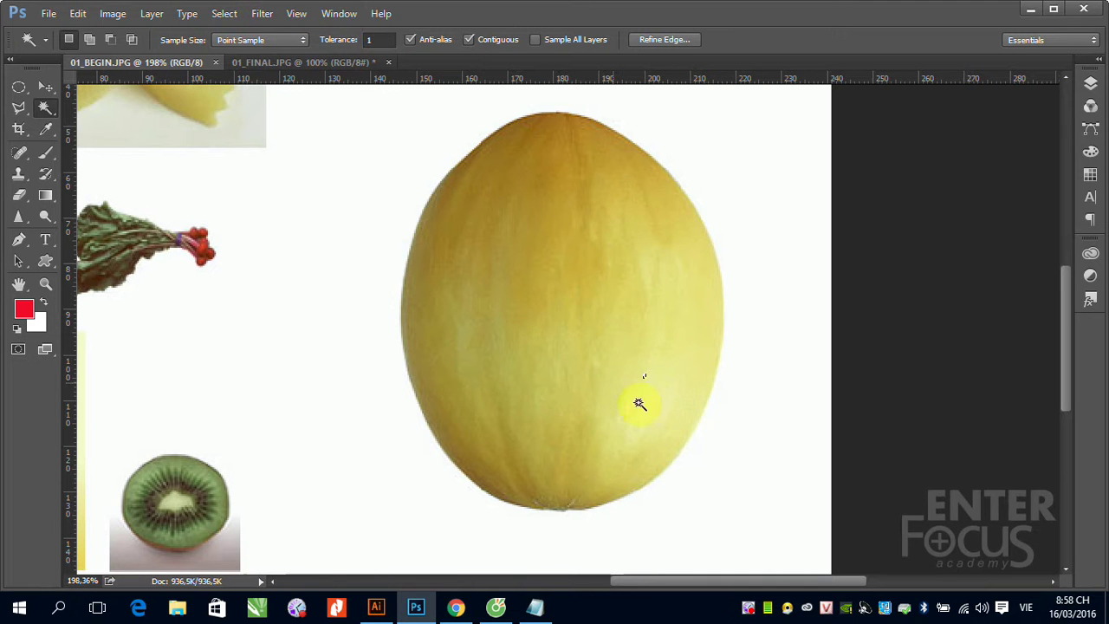
pyautogui.click(596, 346)
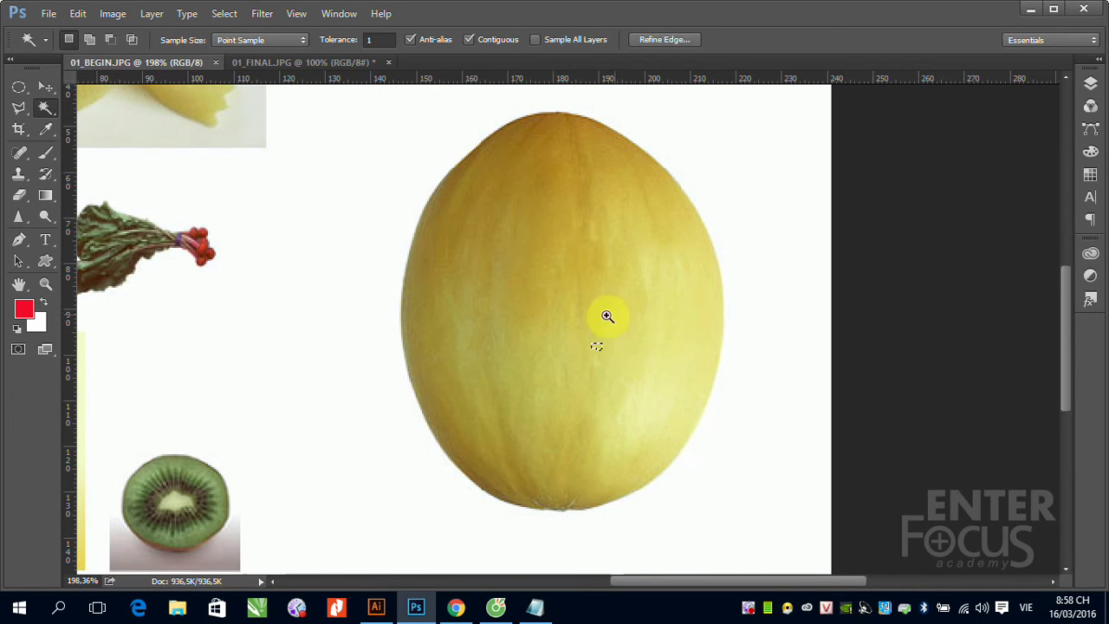
pyautogui.moveTo(574, 322); pyautogui.dragTo(651, 397)
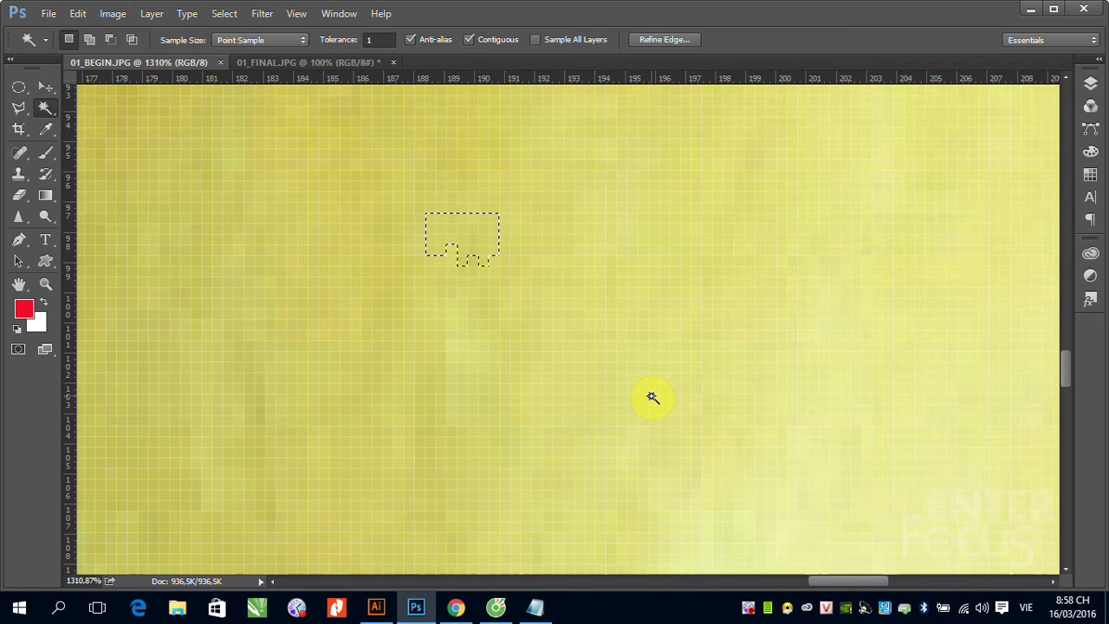
# Step: Set the Magic Wand tolerance to 10 and sample the melon's skin again
pyautogui.click(379, 40)
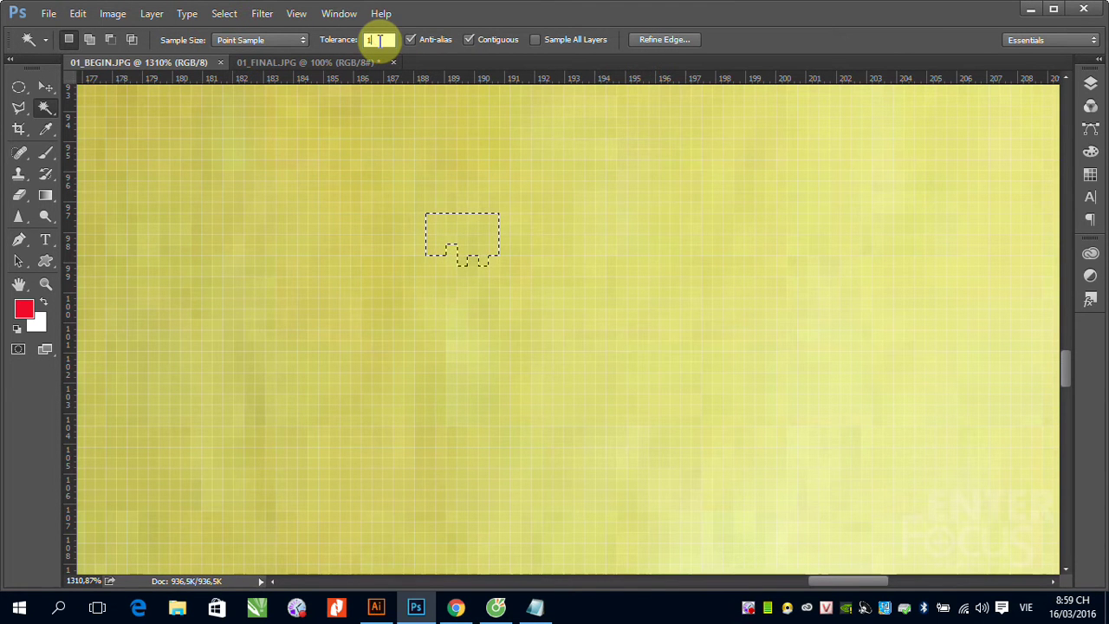
pyautogui.write('10')
pyautogui.click(470, 308)
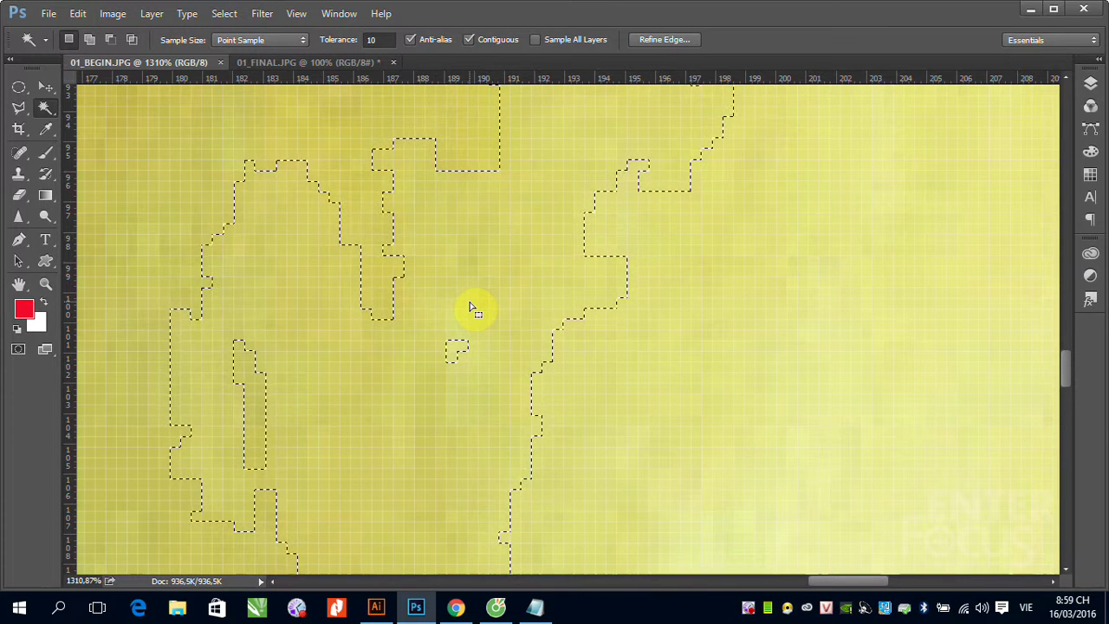
# Step: Raise the Magic Wand tolerance to 50 and reselect the melon from its centre
pyautogui.hotkey('ctrl', '-')
pyautogui.hotkey('ctrl', '-')
pyautogui.hotkey('ctrl', '-')
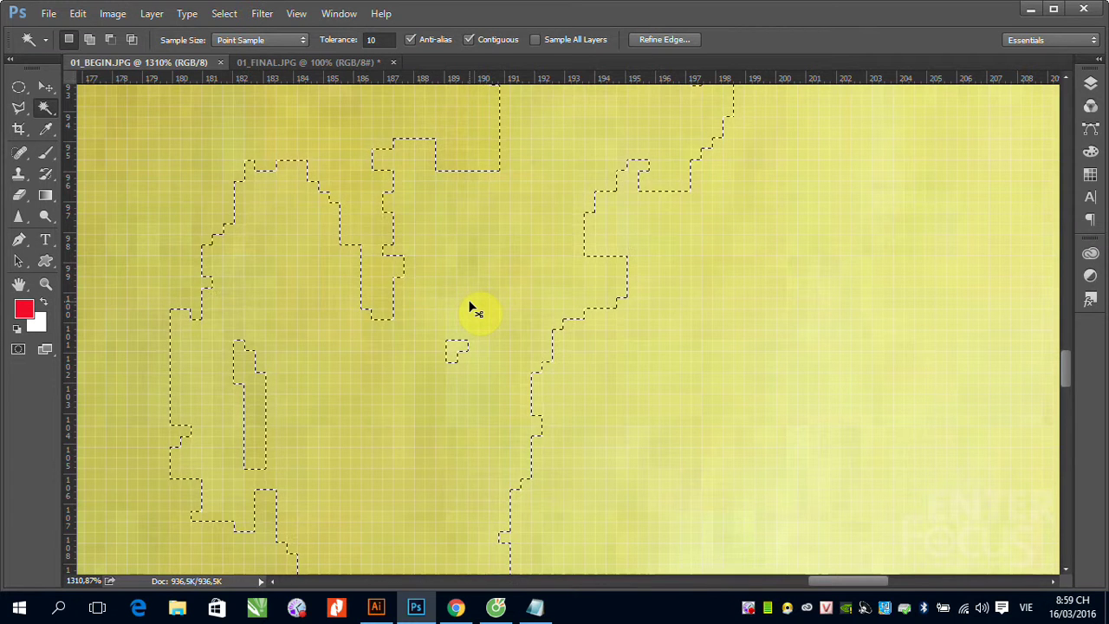
pyautogui.hotkey('ctrl', '-')
pyautogui.hotkey('ctrl', '-')
pyautogui.hotkey('ctrl', '-')
pyautogui.hotkey('ctrl', '-')
pyautogui.hotkey('ctrl', '-')
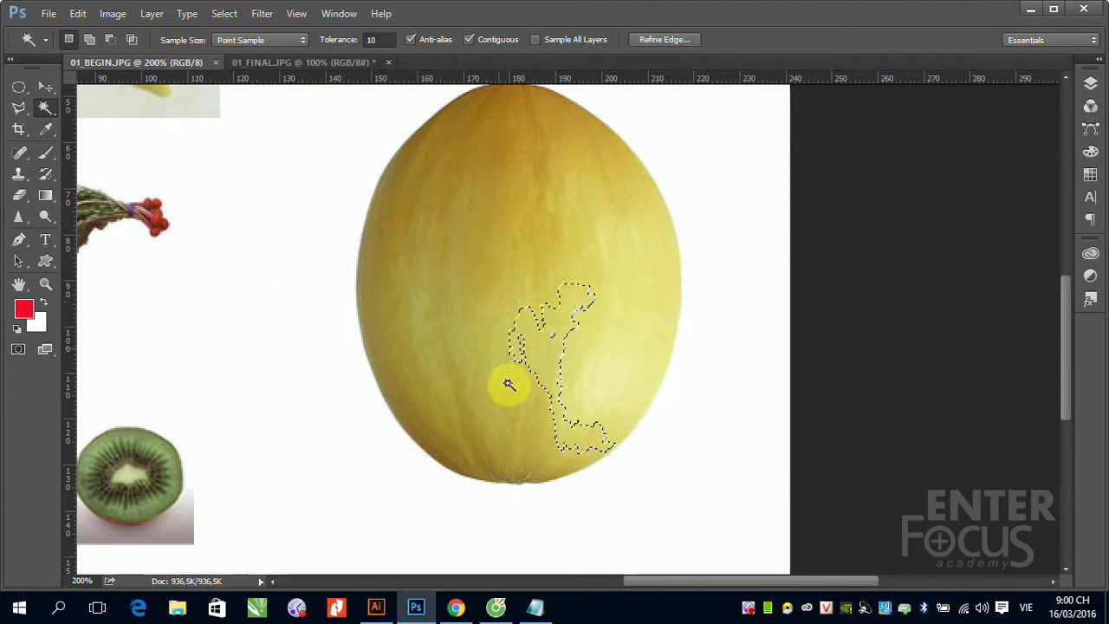
pyautogui.moveTo(545, 317); pyautogui.dragTo(542, 362)
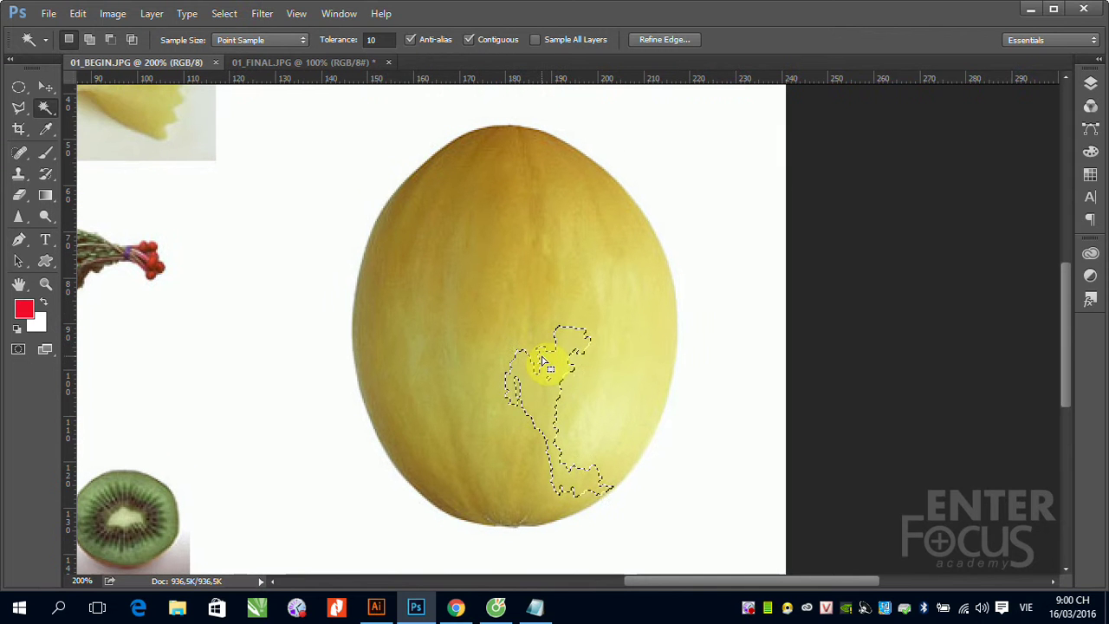
pyautogui.click(372, 39)
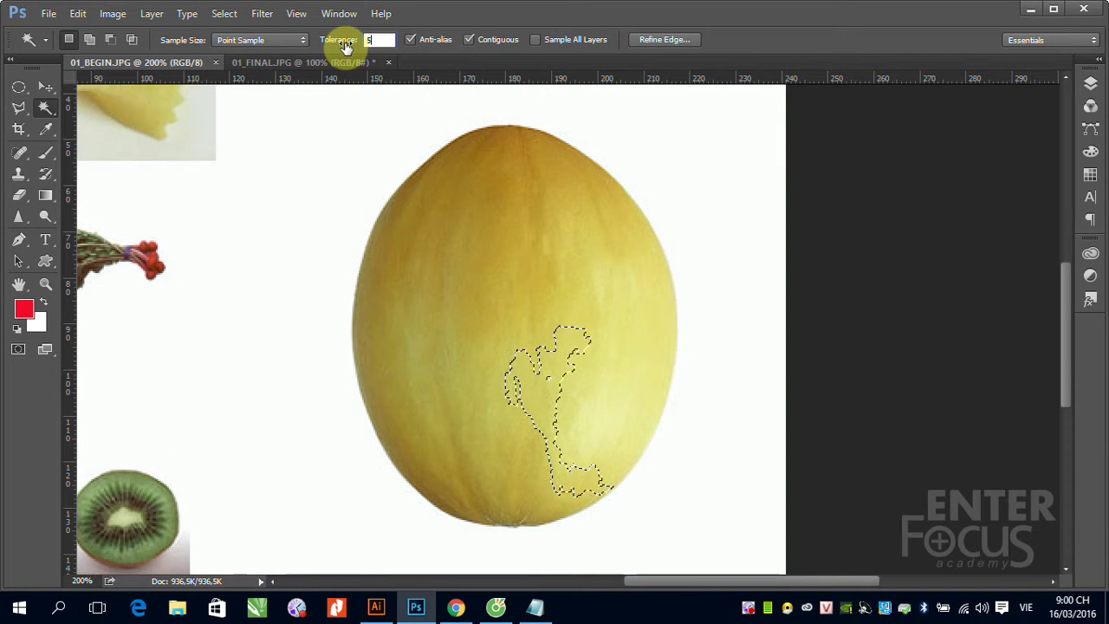
pyautogui.write('50')
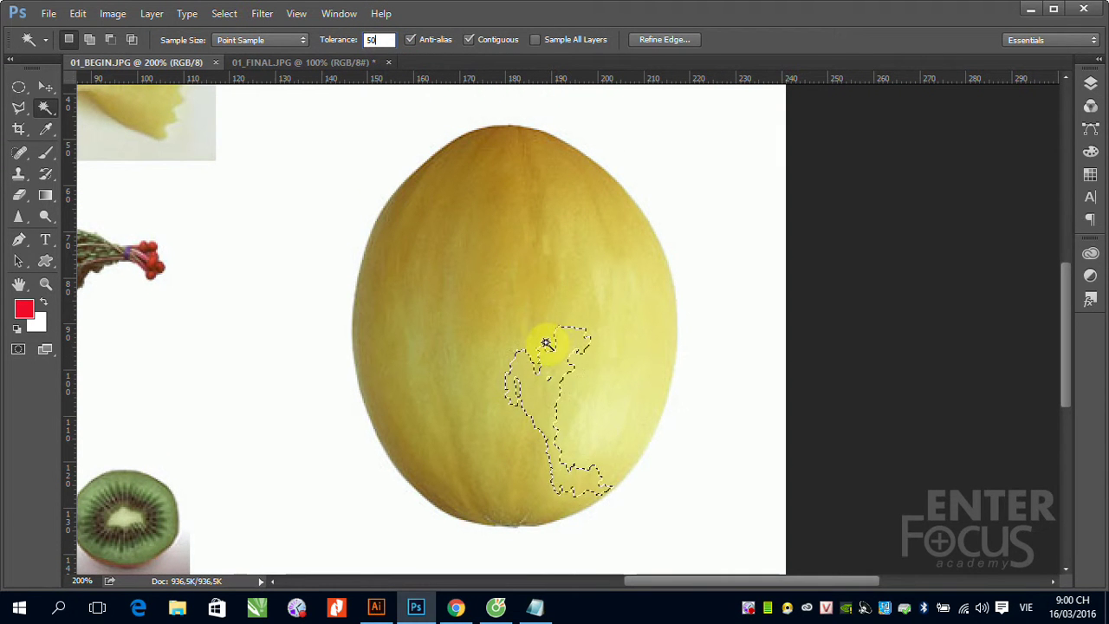
pyautogui.click(546, 342)
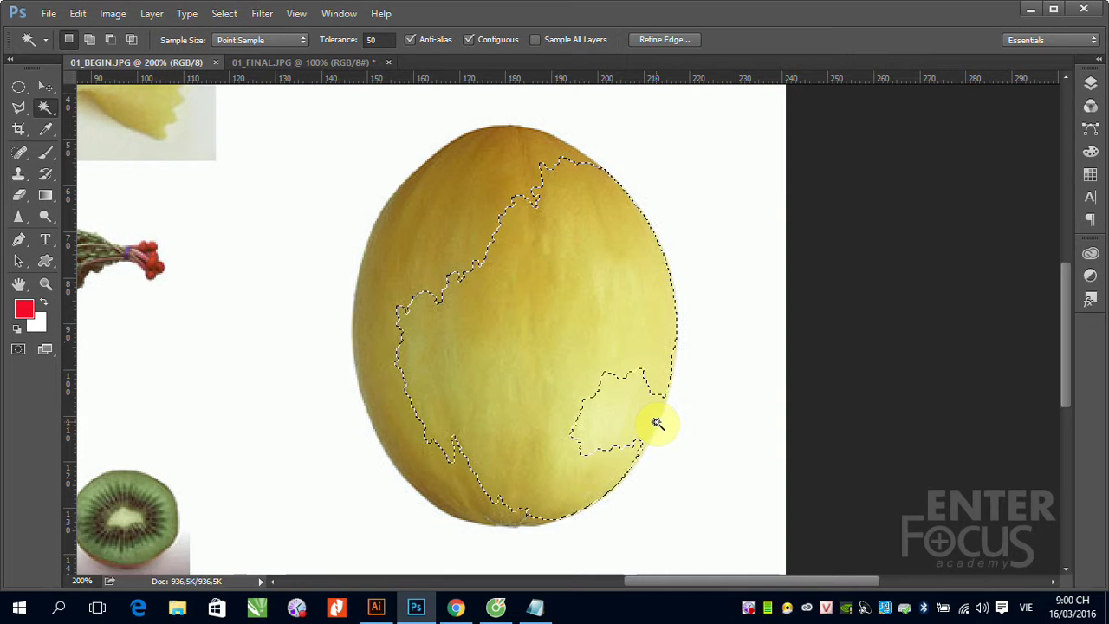
# Step: Set the Magic Wand tolerance to 100 and sample near the melon's centre until its whole outline is selected
pyautogui.doubleClick(381, 40)
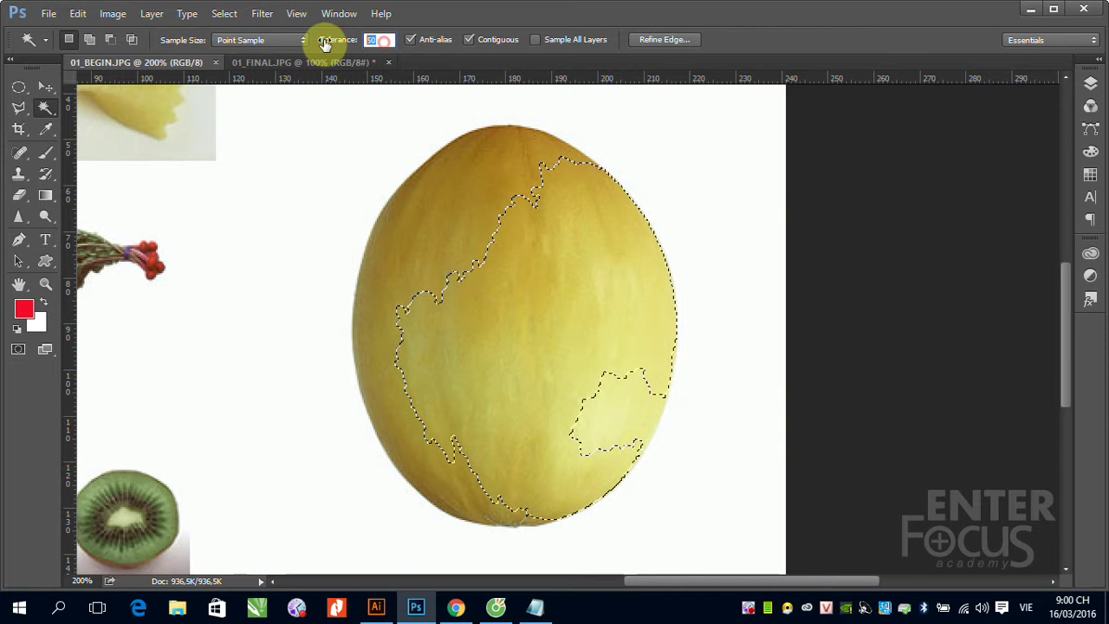
pyautogui.write('100')
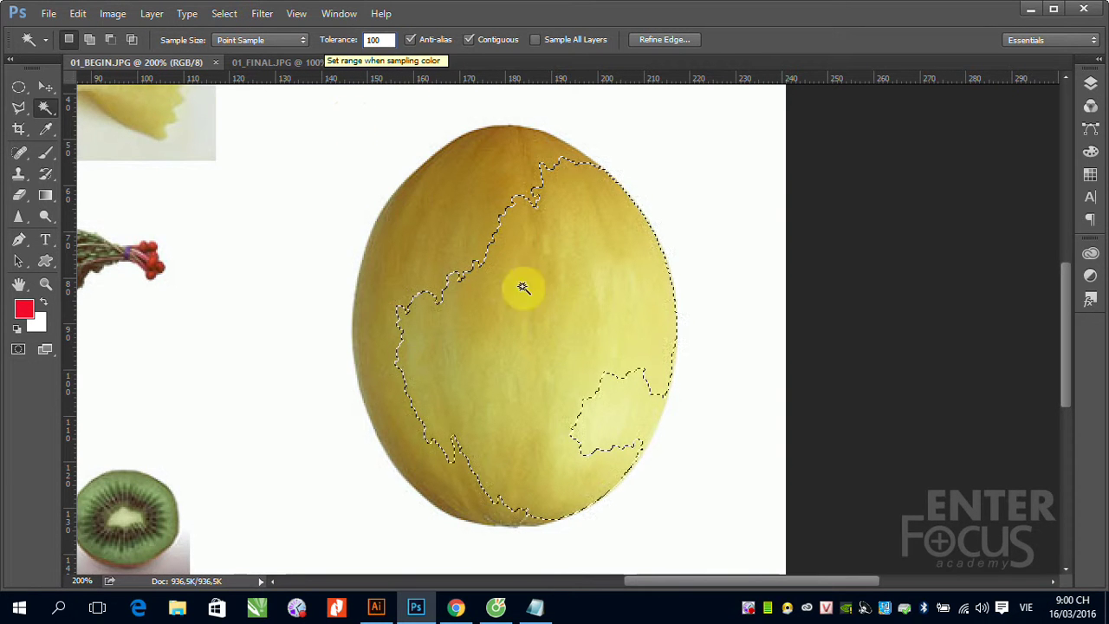
pyautogui.click(557, 335)
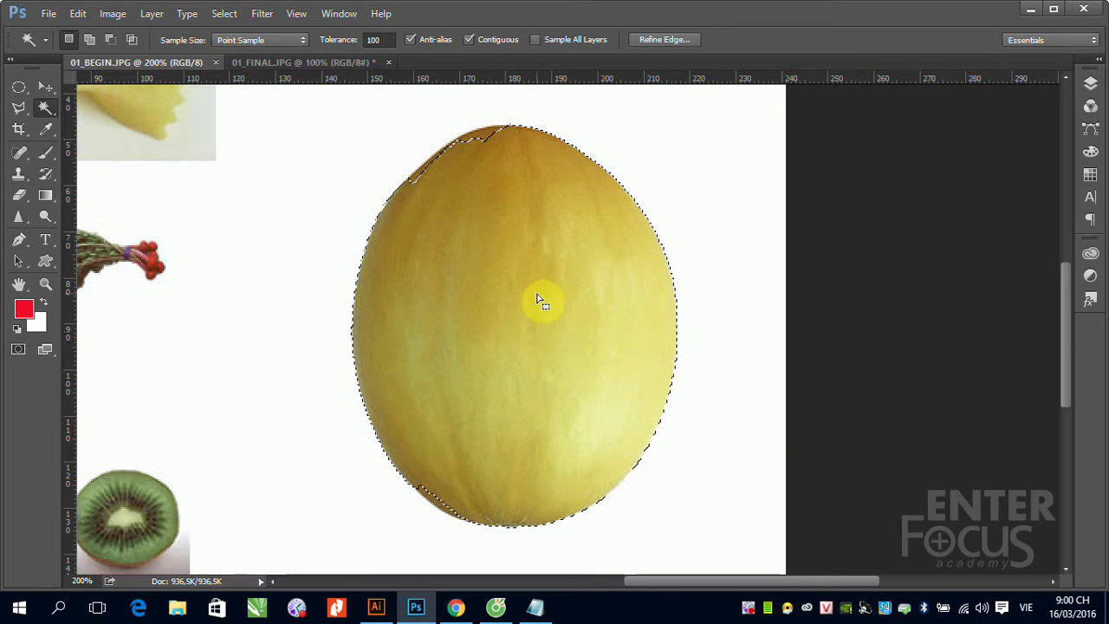
pyautogui.click(522, 310)
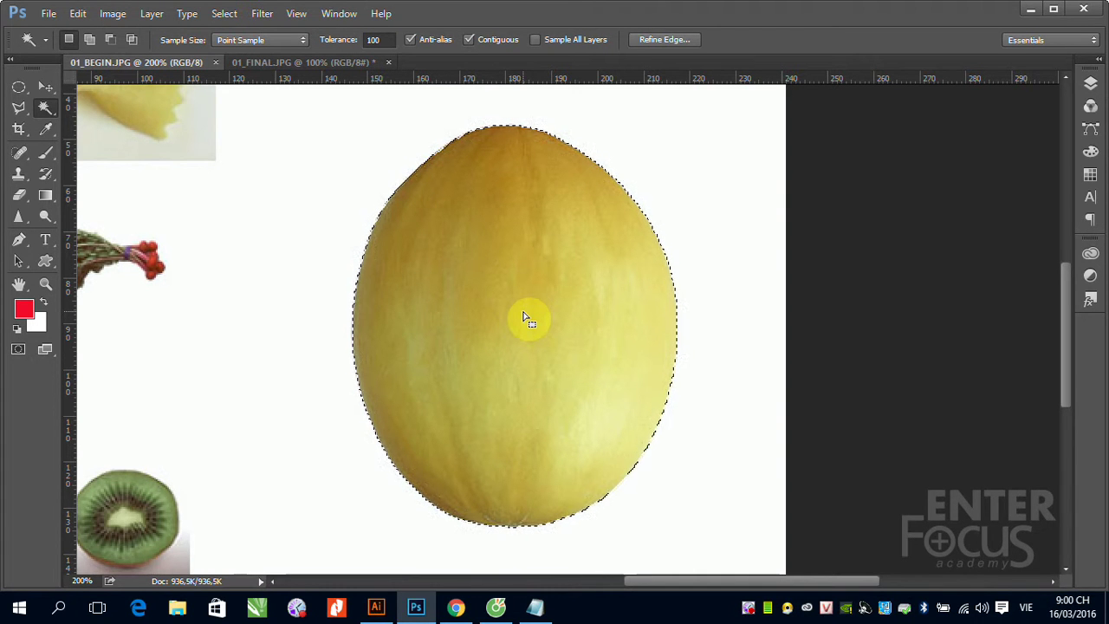
# Step: Turn off Anti-alias for the Magic Wand and reselect the melon at 100% zoom
pyautogui.hotkey('ctrl', '-')
pyautogui.hotkey('ctrl', '-')
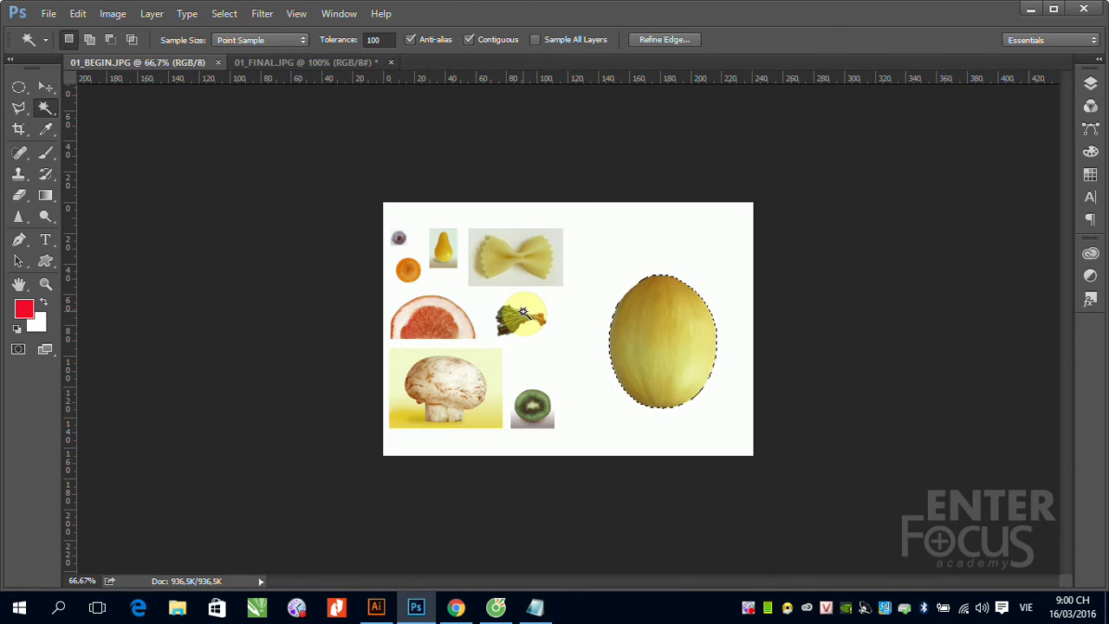
pyautogui.doubleClick(44, 283)
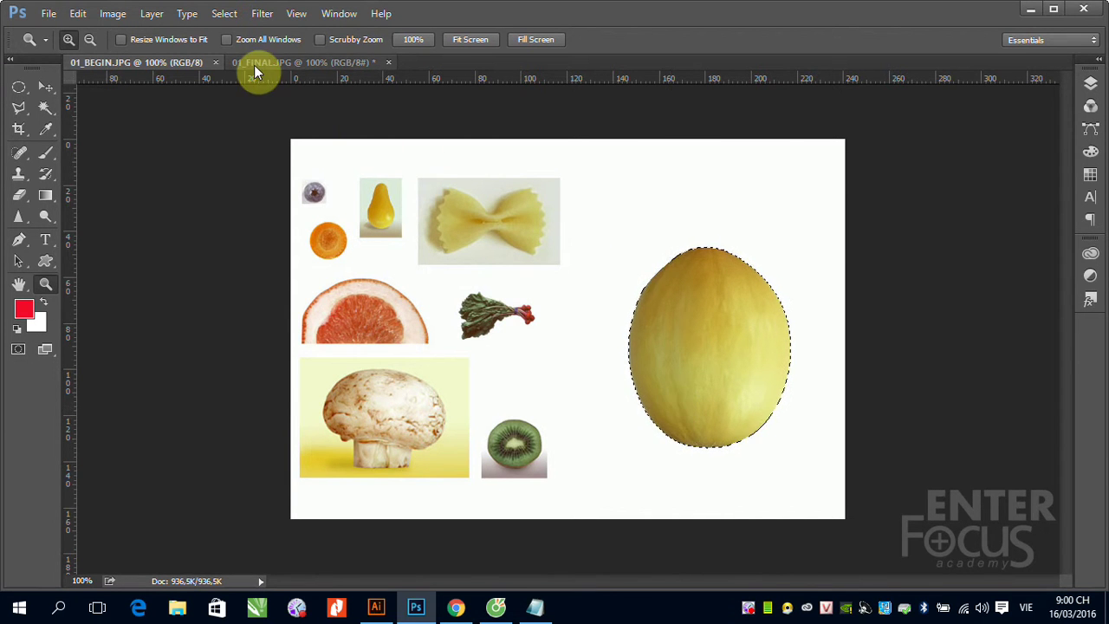
pyautogui.click(45, 108)
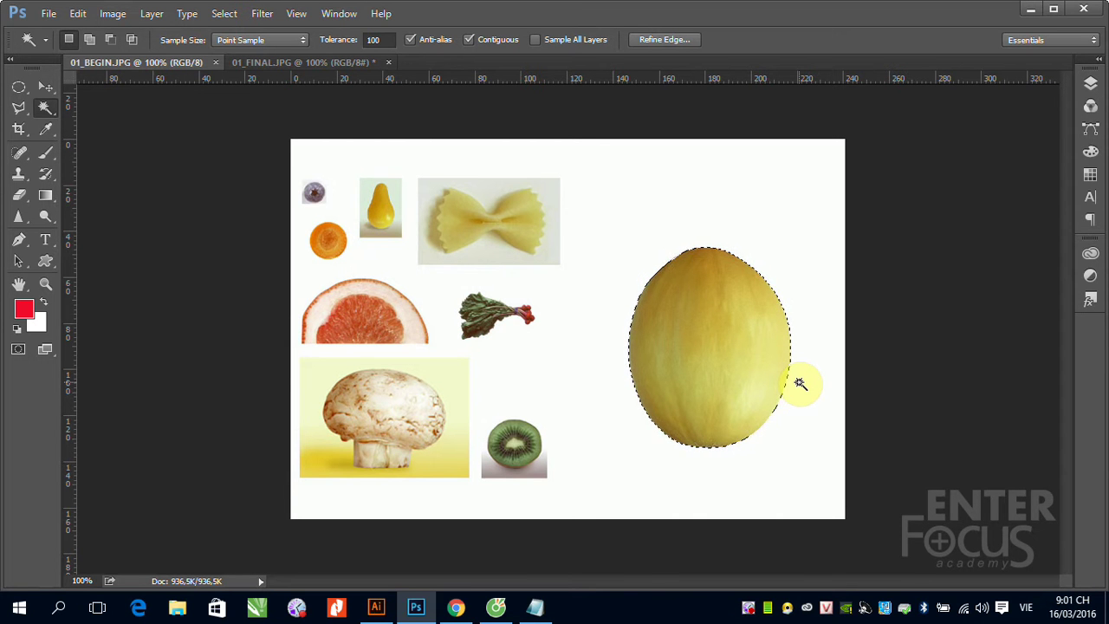
pyautogui.click(411, 39)
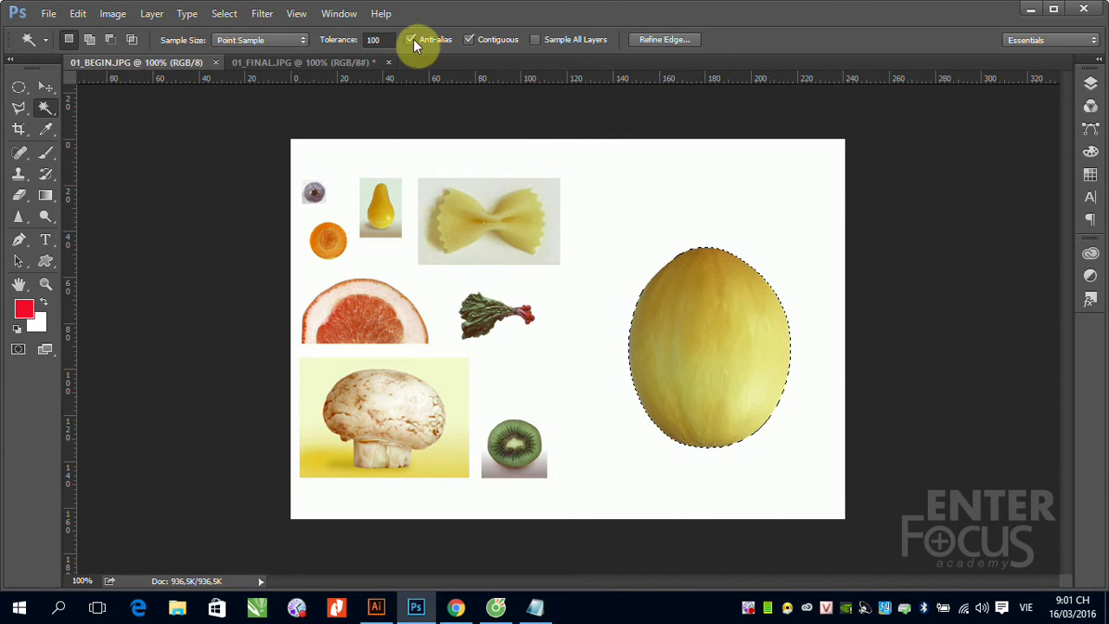
pyautogui.click(730, 325)
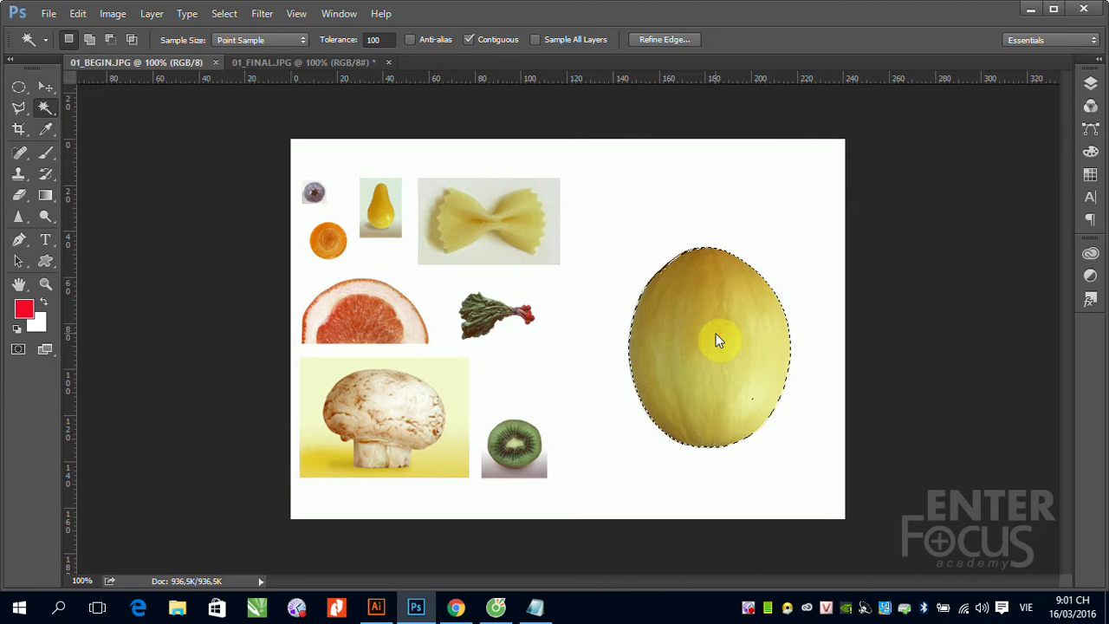
# Step: Try sampling the melon with Contiguous off to select similar colours across the image, restore Contiguous, and deselect everything
pyautogui.click(466, 40)
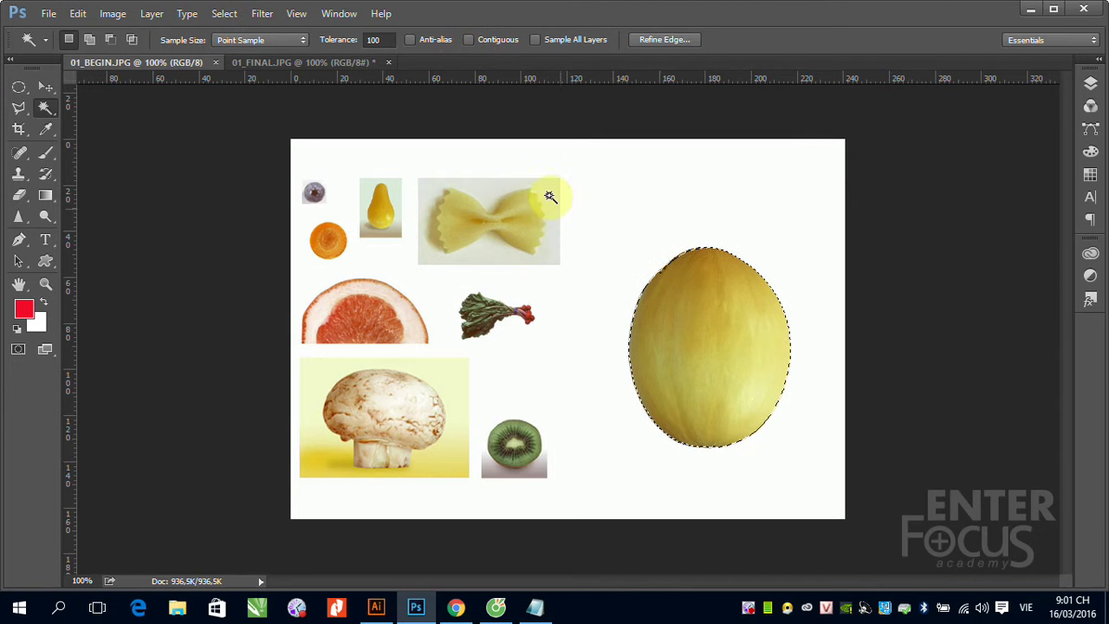
pyautogui.click(683, 331)
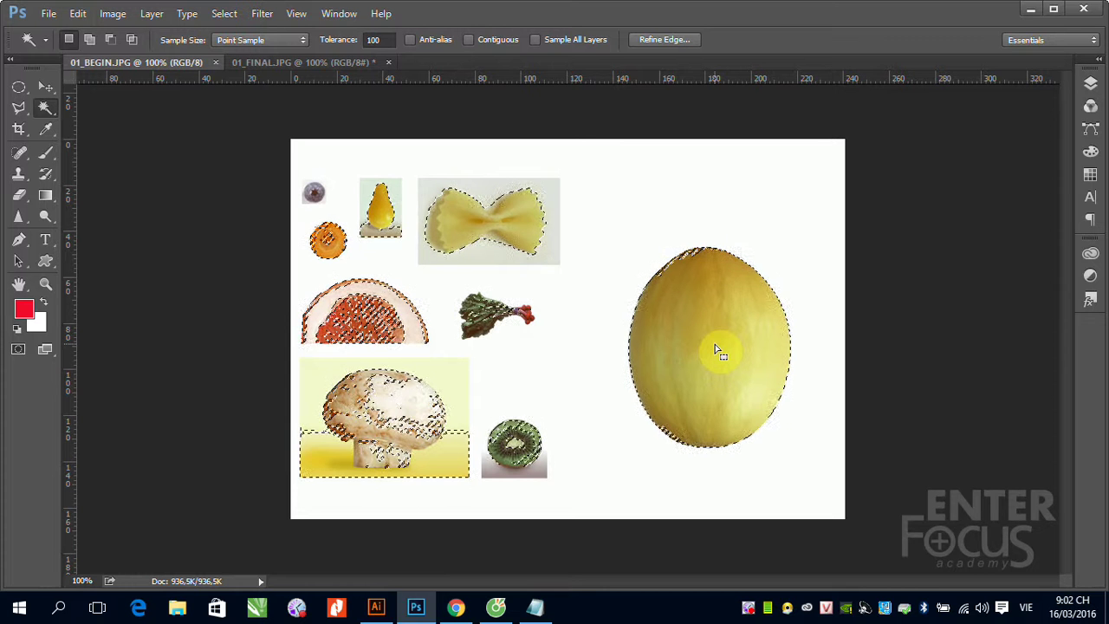
pyautogui.click(468, 40)
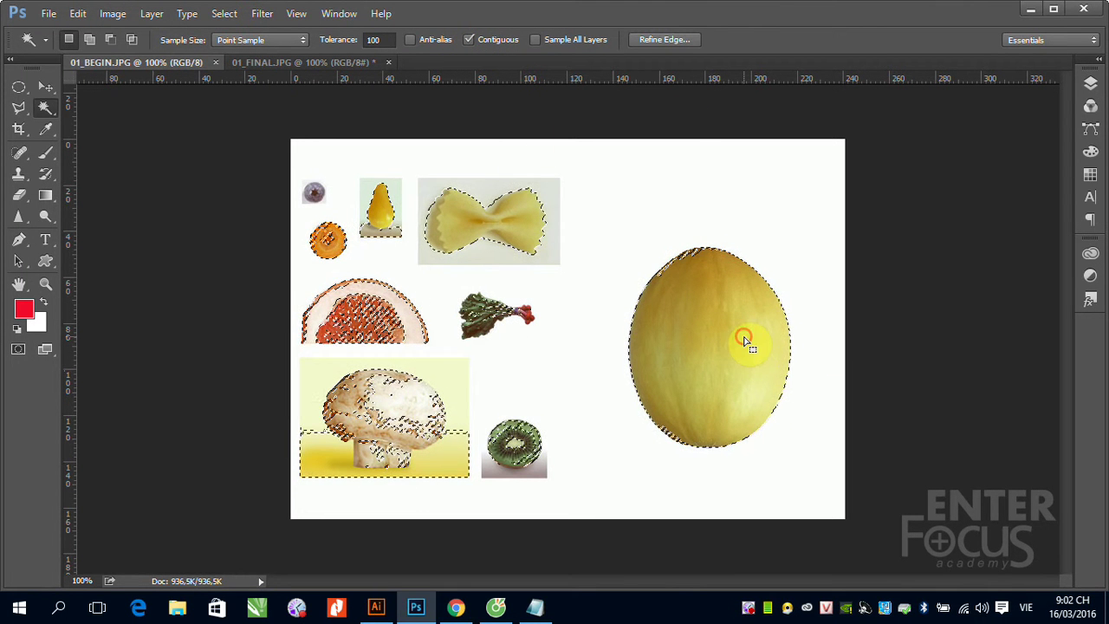
pyautogui.hotkey('ctrl', 'd')
# Step: Check the finished face in 01_FINAL.JPG and select the melon in 01_BEGIN.JPG, adding its missed upper edge to the selection
pyautogui.click(260, 62)
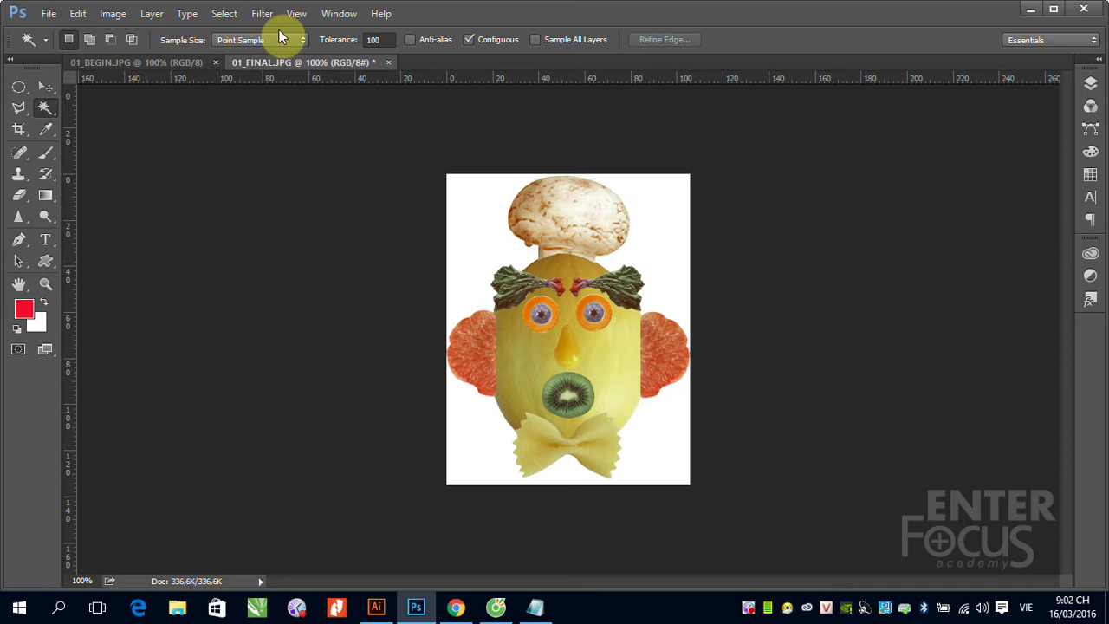
pyautogui.click(175, 63)
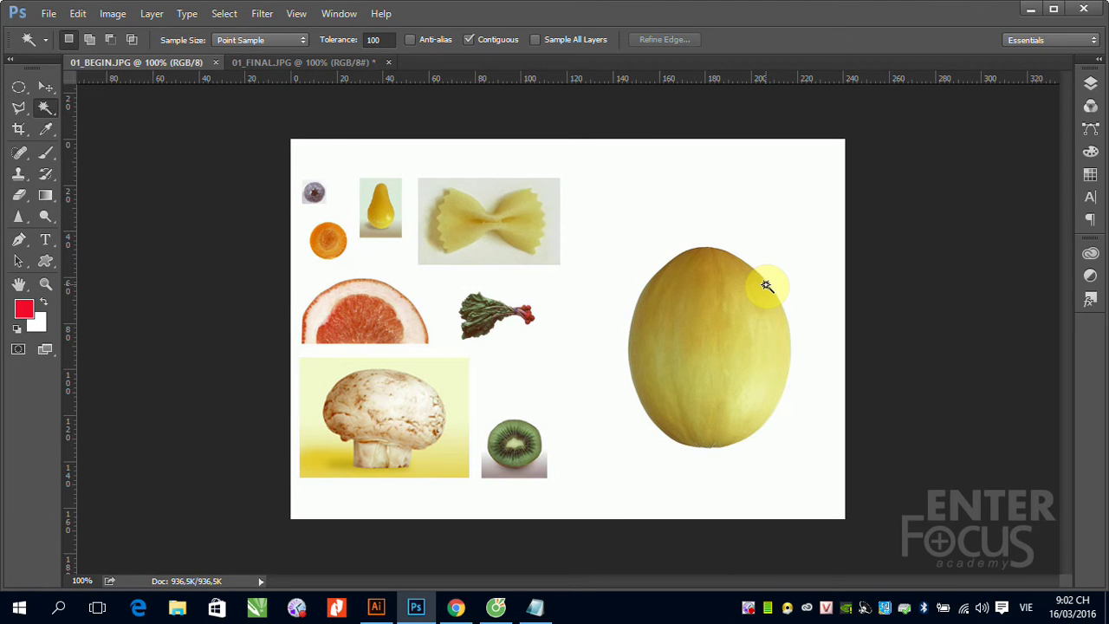
pyautogui.click(739, 321)
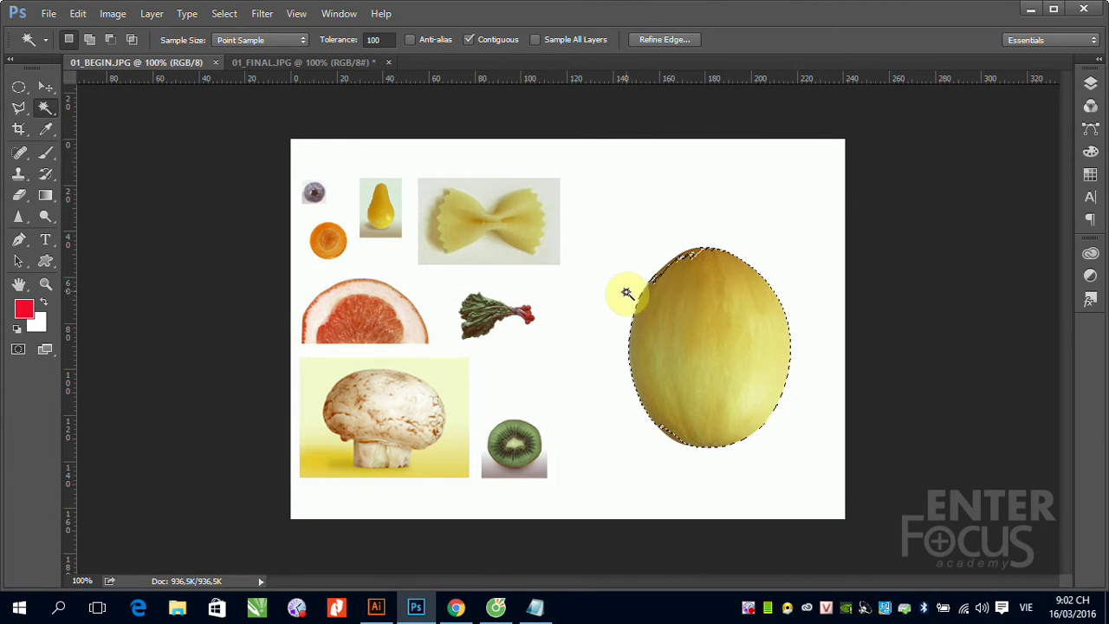
pyautogui.keyDown('shift'); pyautogui.click(695, 254); pyautogui.keyUp('shift')
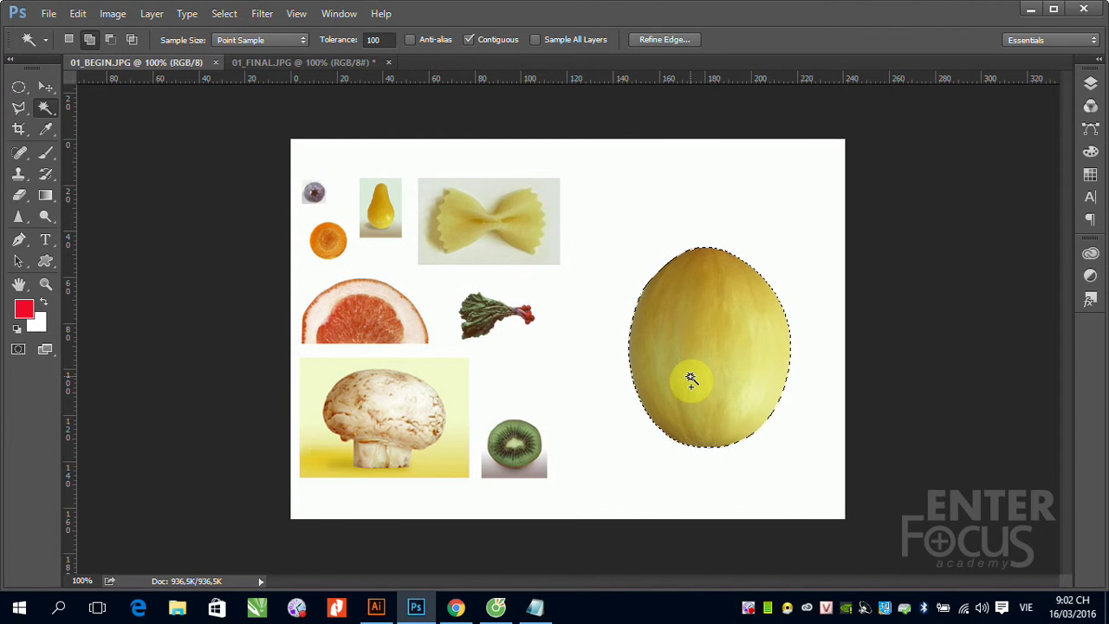
# Step: Try to select the pear at tolerance 100 and add its bright highlight to the selection
pyautogui.moveTo(344, 176); pyautogui.dragTo(441, 238)
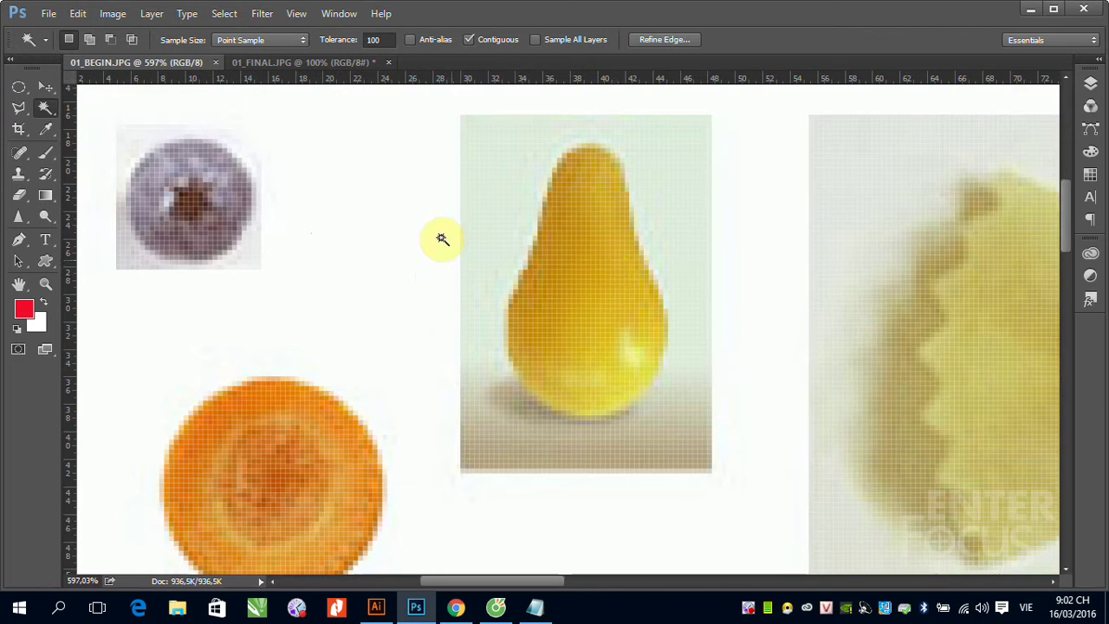
pyautogui.click(587, 279)
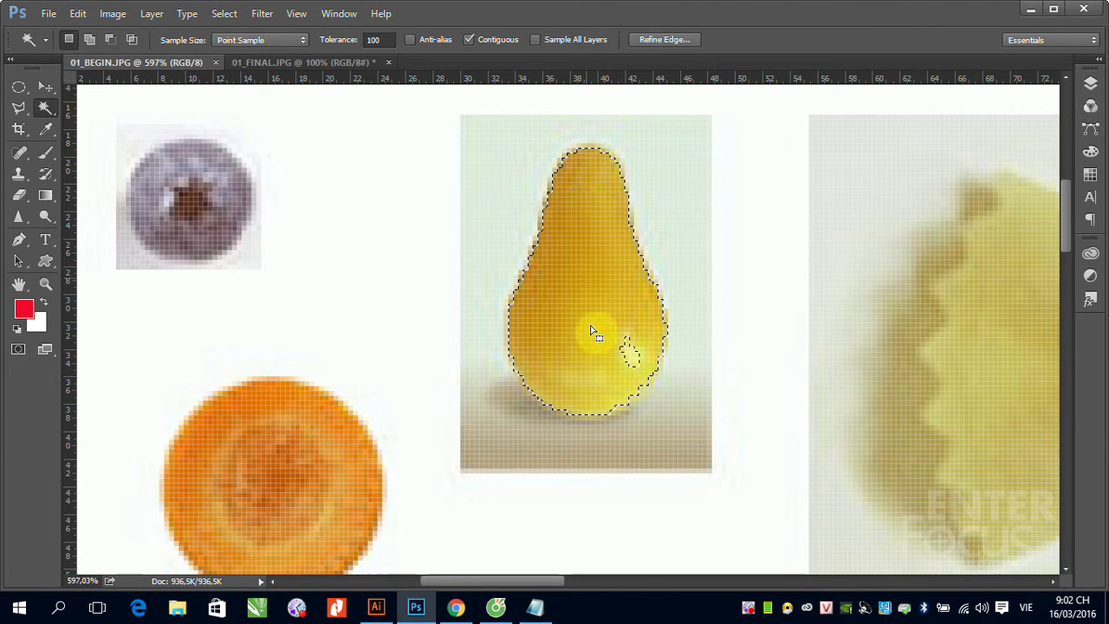
pyautogui.keyDown('shift'); pyautogui.click(632, 355); pyautogui.keyUp('shift')
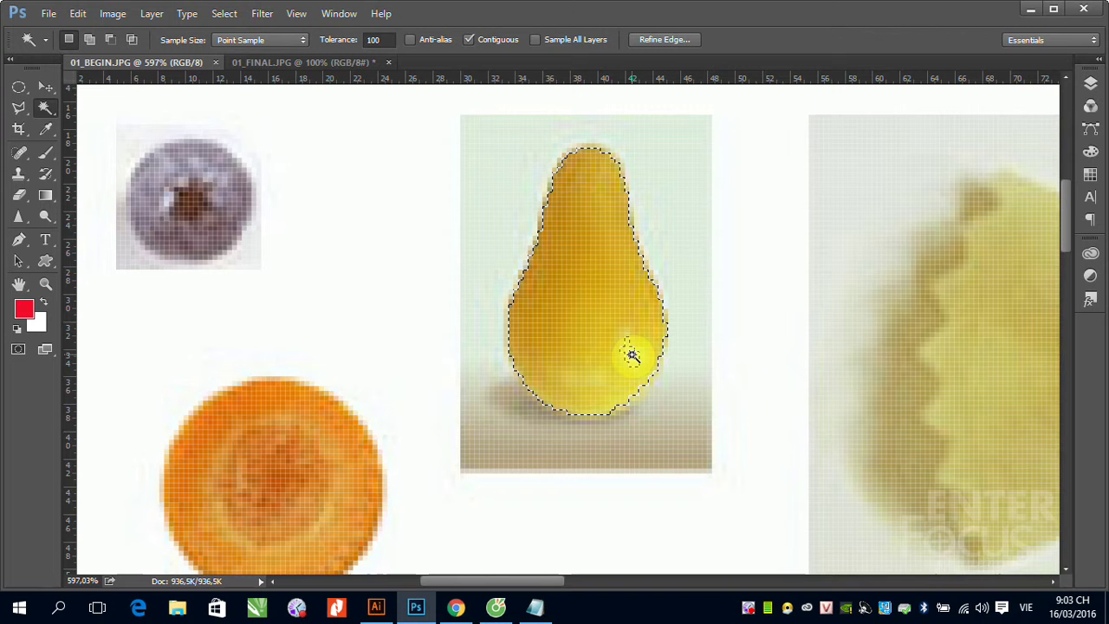
pyautogui.press('shift')
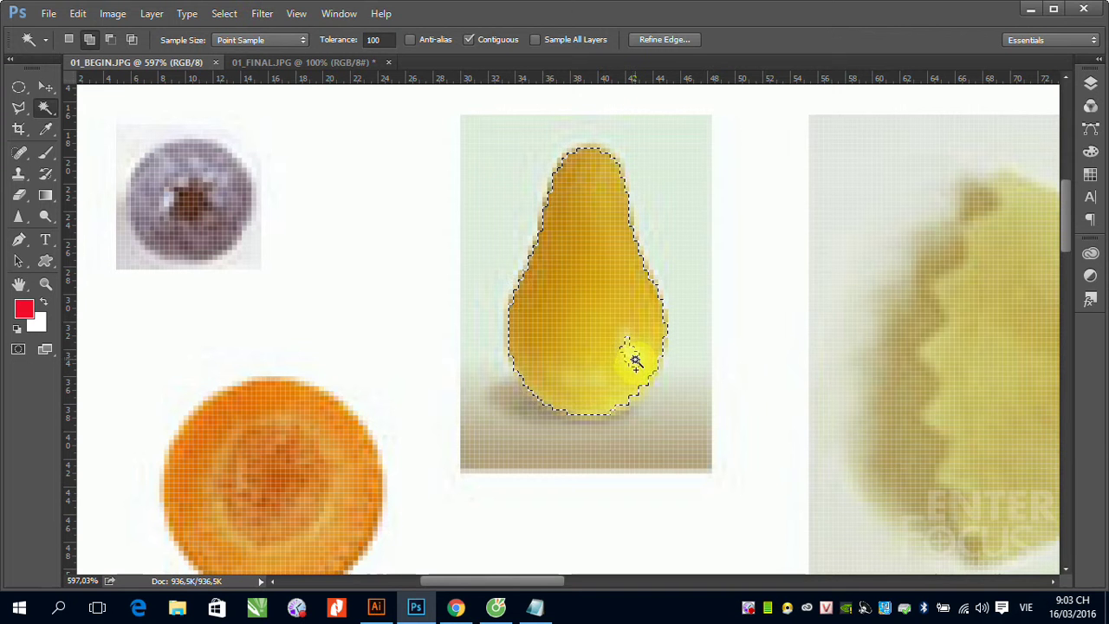
pyautogui.click(633, 359)
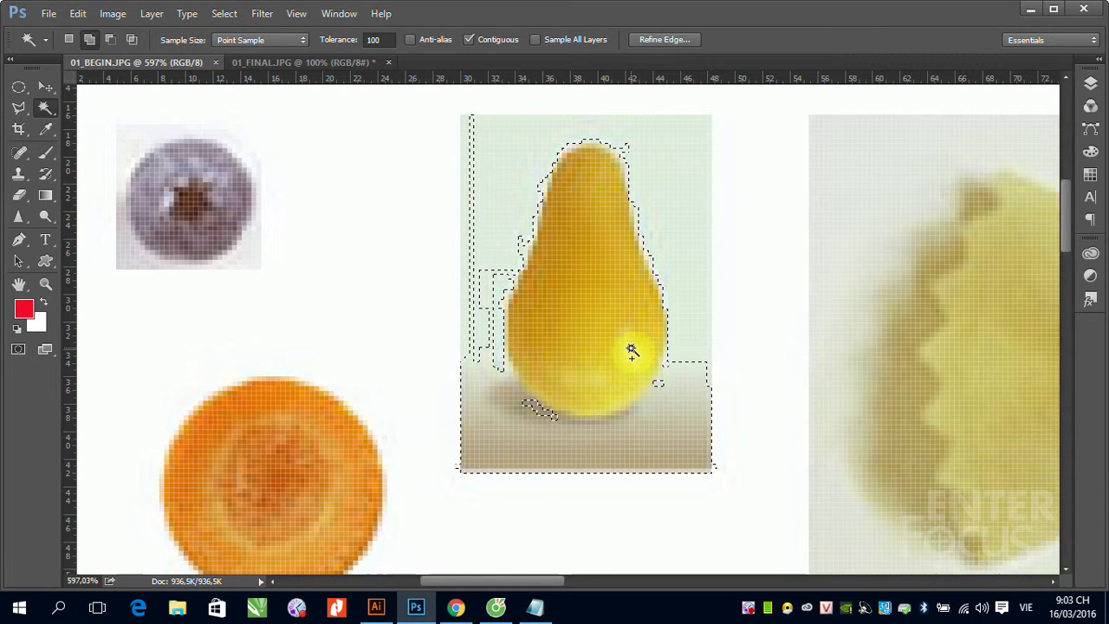
# Step: Set the Magic Wand tolerance to 20 and build up the pear's selection by sampling its body, neck and base
pyautogui.click(373, 39)
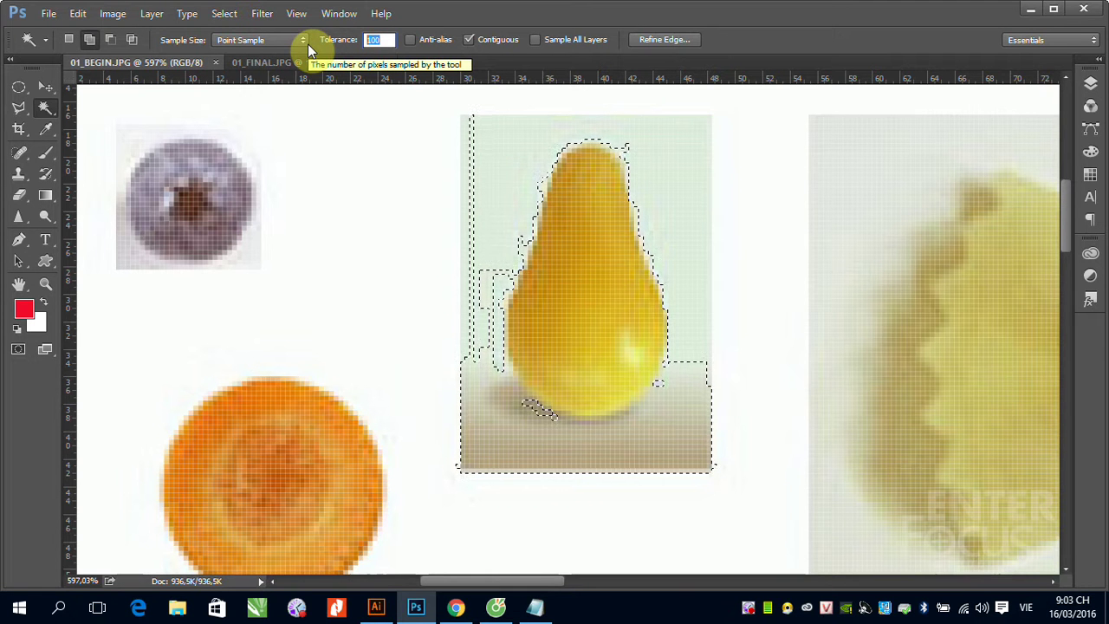
pyautogui.write('20')
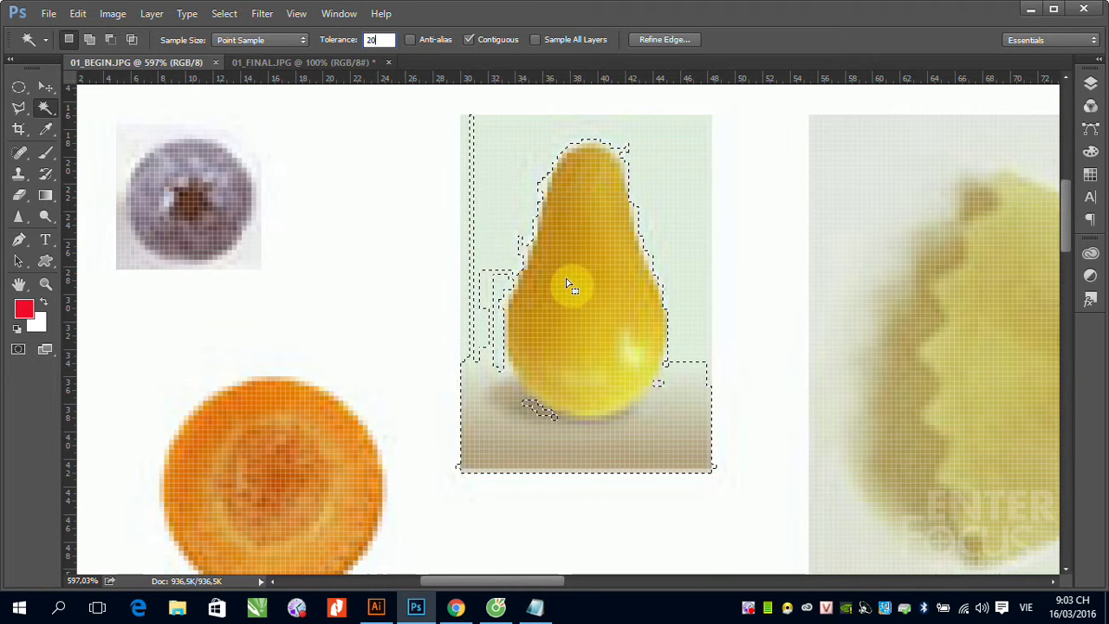
pyautogui.click(594, 292)
pyautogui.click(564, 245)
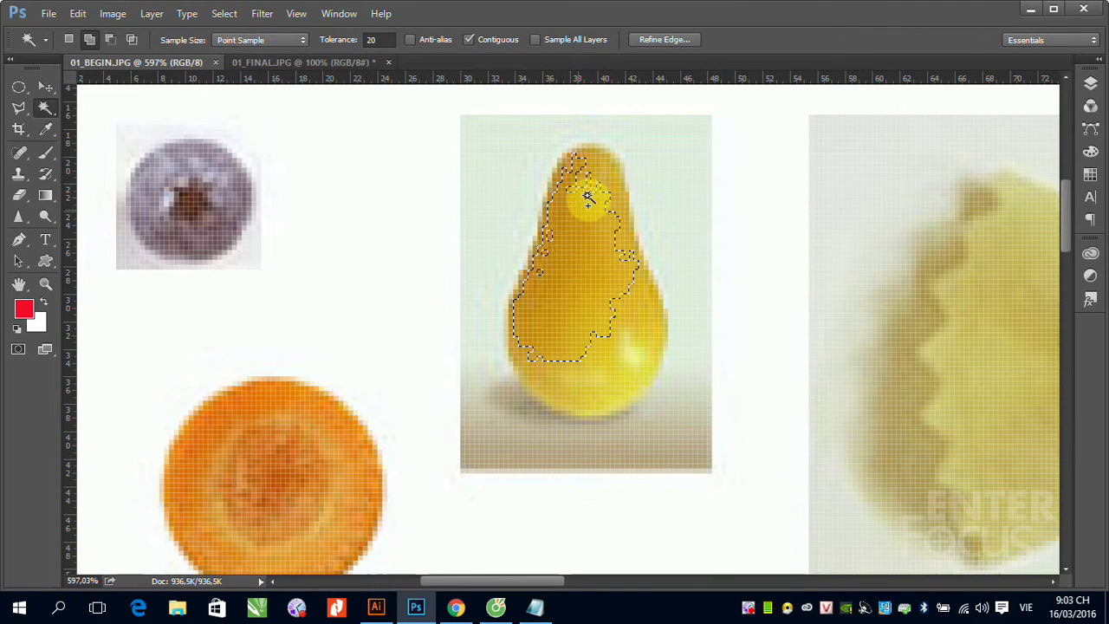
pyautogui.click(593, 177)
pyautogui.click(582, 183)
pyautogui.click(594, 240)
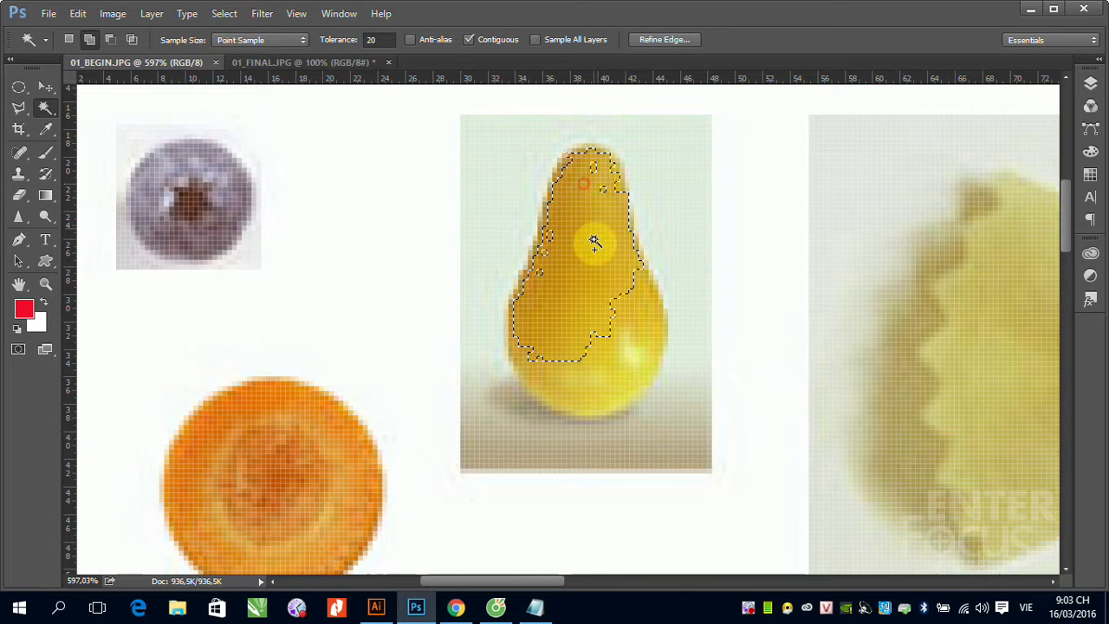
pyautogui.click(621, 317)
pyautogui.click(625, 379)
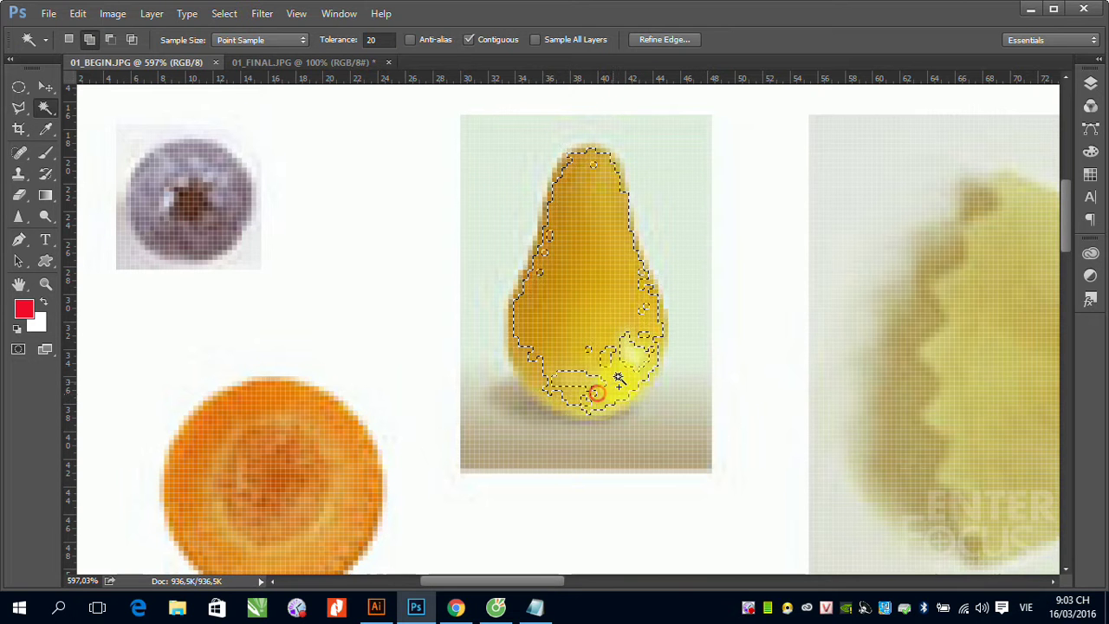
pyautogui.click(542, 375)
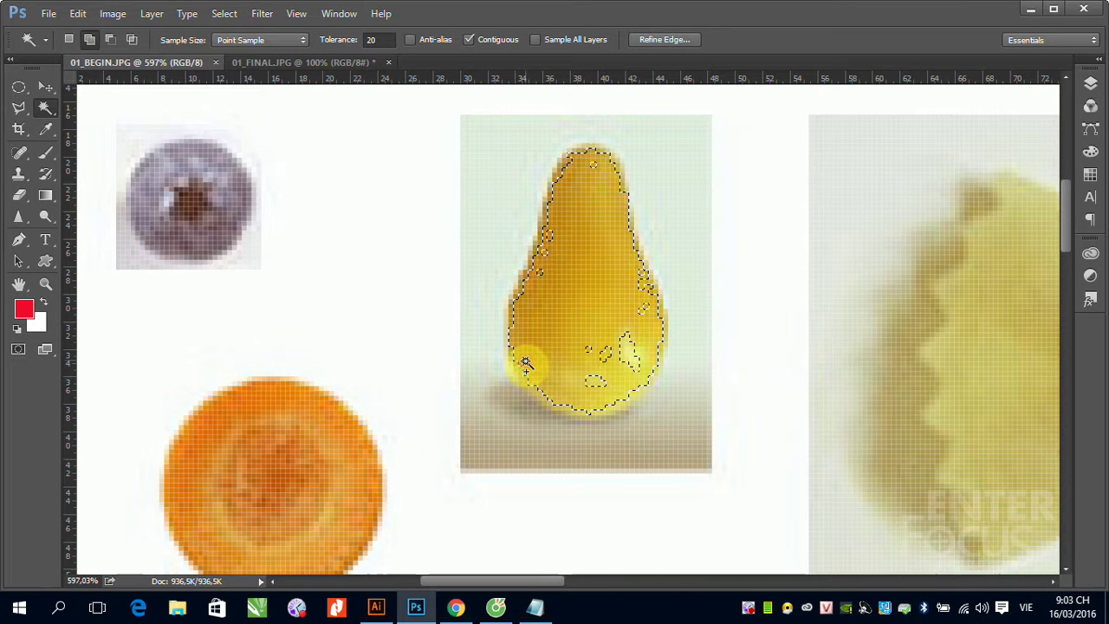
# Step: Add the pear's highlight and the small unselected gaps along its base and edges to the selection
pyautogui.click(613, 348)
pyautogui.click(631, 355)
pyautogui.click(592, 352)
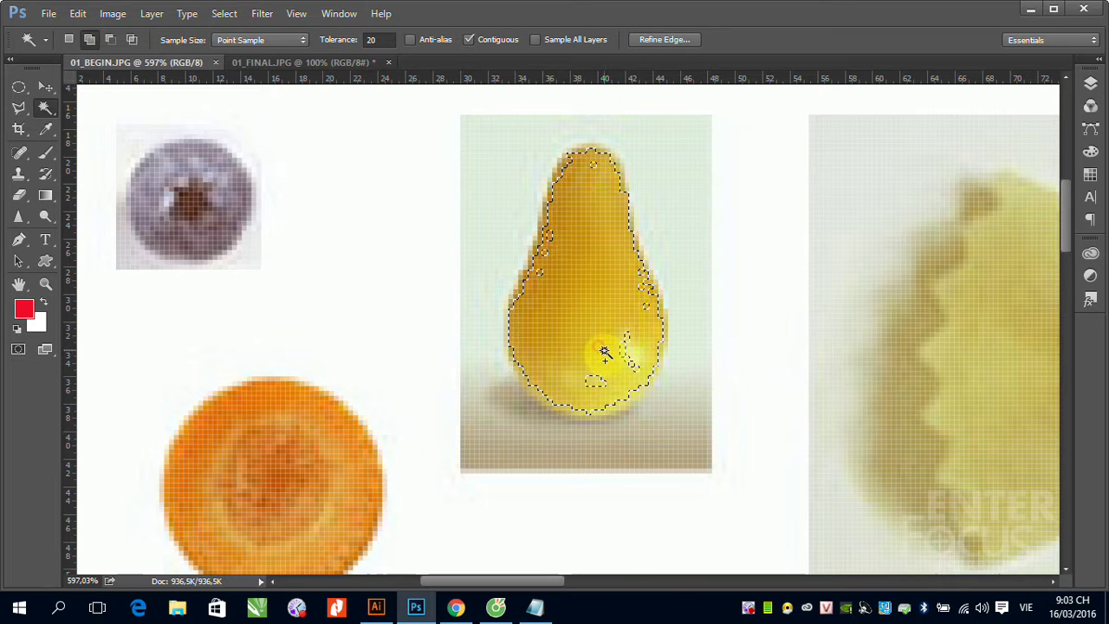
pyautogui.click(631, 366)
pyautogui.click(593, 384)
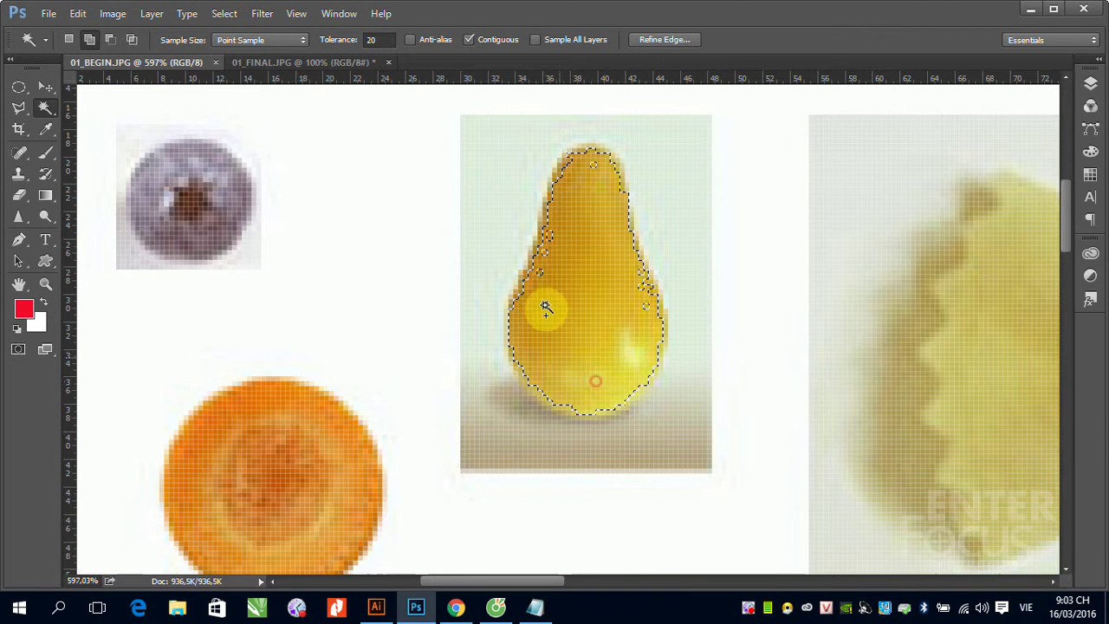
pyautogui.click(539, 272)
pyautogui.click(557, 223)
pyautogui.click(593, 171)
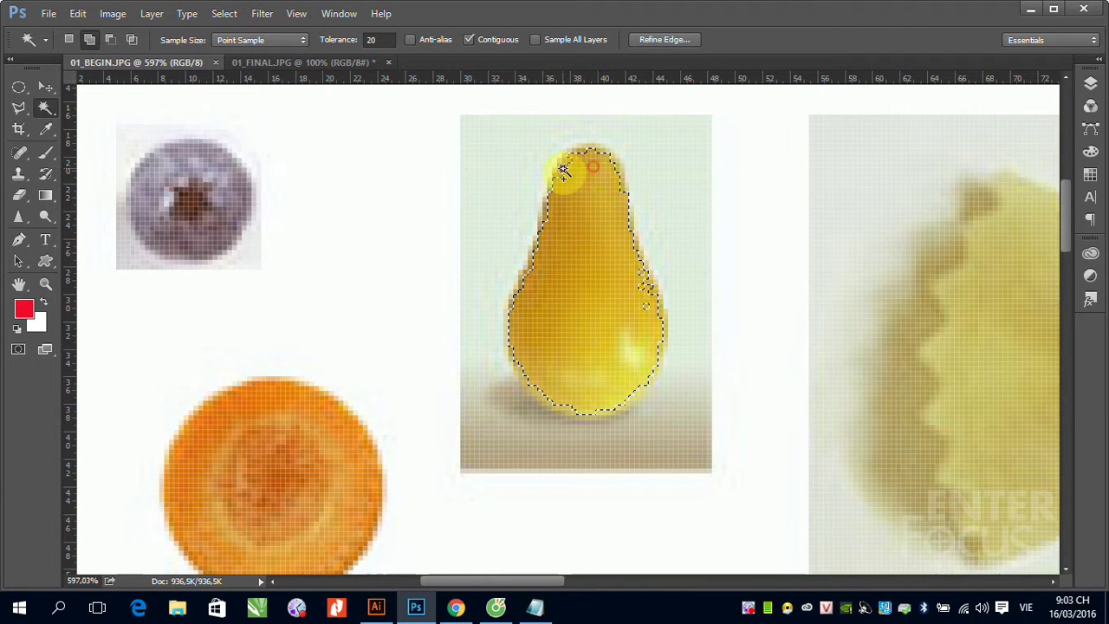
pyautogui.click(642, 288)
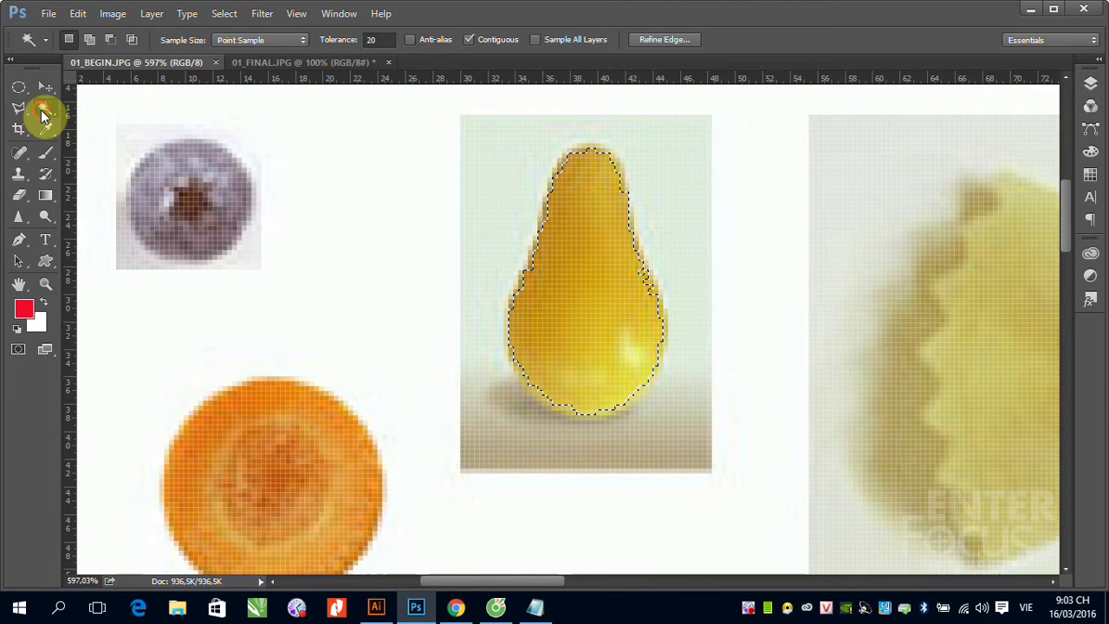
# Step: Use the Quick Selection tool to add the whole melon to the current selection
pyautogui.moveTo(44, 106); pyautogui.dragTo(110, 108)
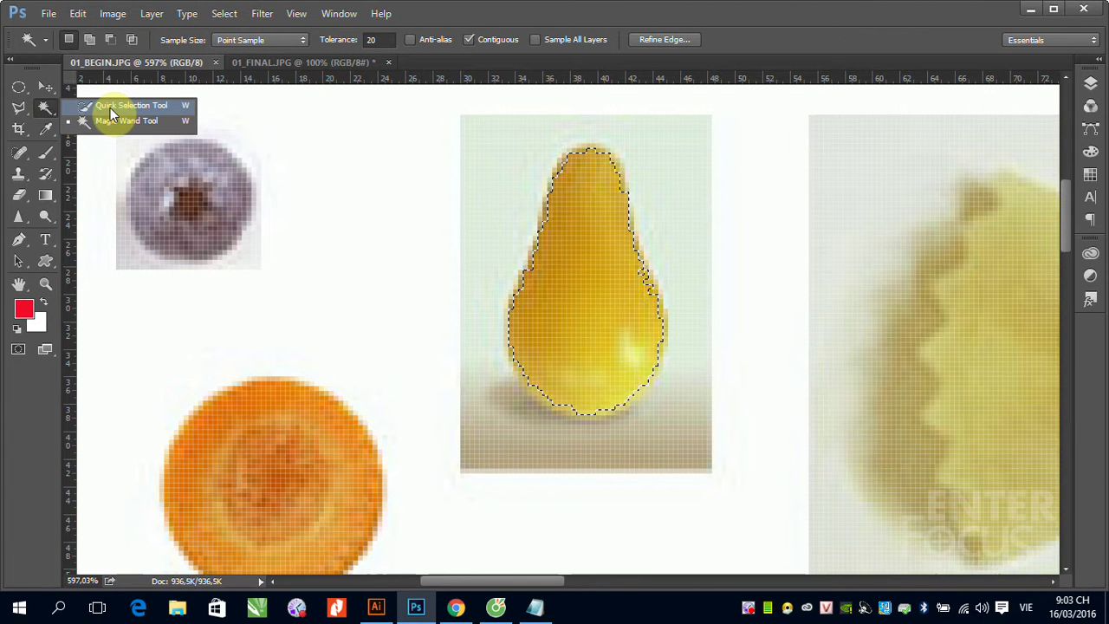
pyautogui.click(110, 108)
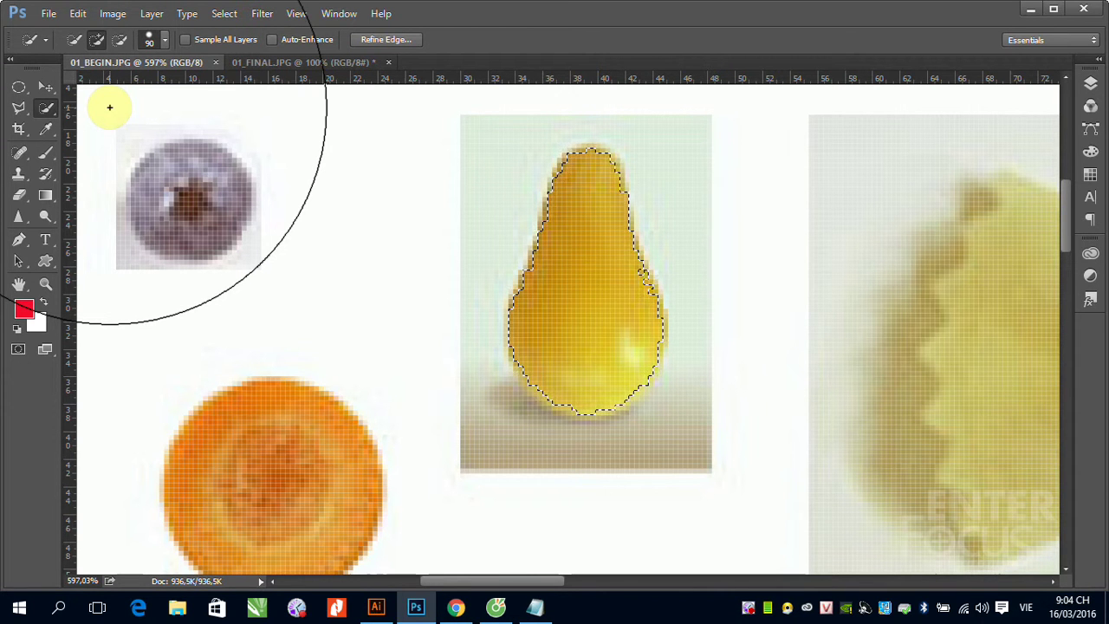
pyautogui.scroll(-6, 109, 107)
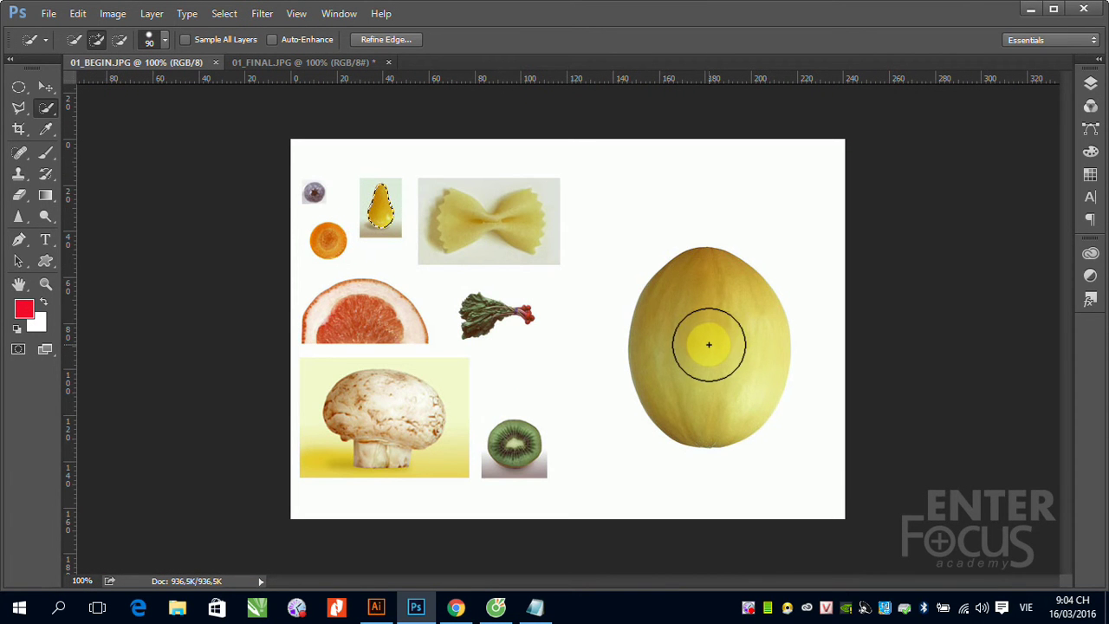
pyautogui.moveTo(703, 339); pyautogui.dragTo(725, 389)
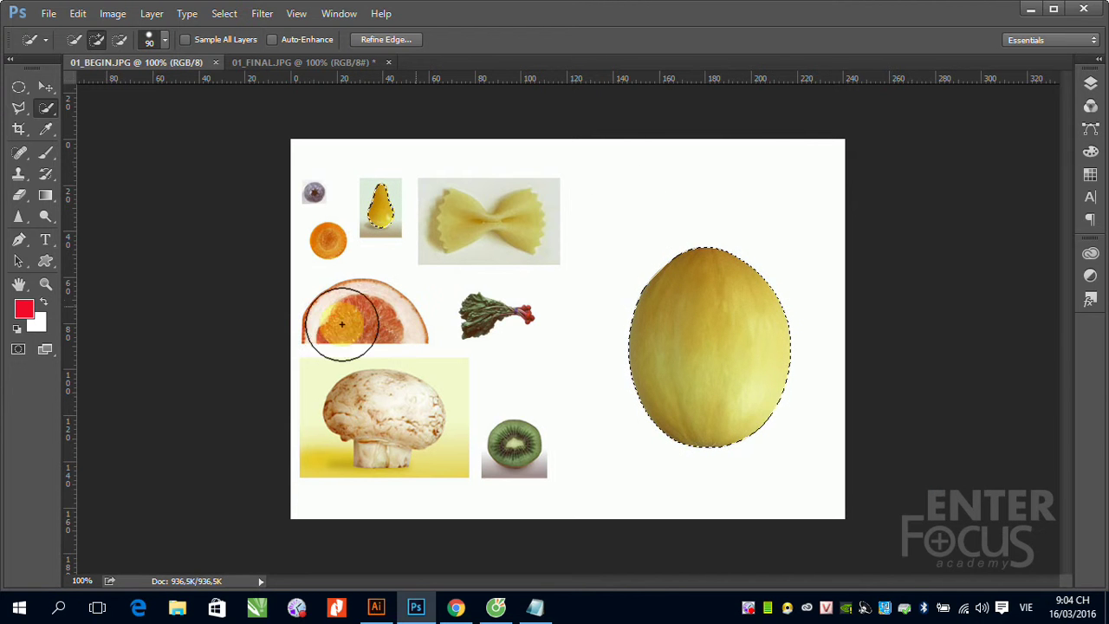
# Step: Set the Quick Selection brush size to 24 px and add the grapefruit slice to the selection
pyautogui.moveTo(295, 265); pyautogui.dragTo(520, 372)
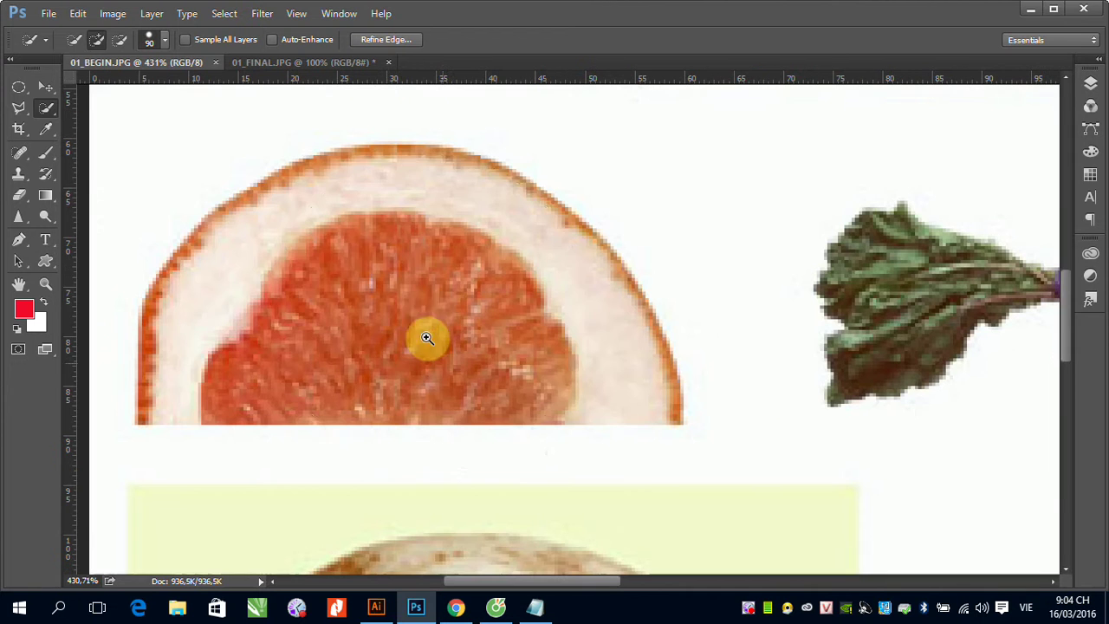
pyautogui.click(160, 39)
pyautogui.moveTo(143, 89); pyautogui.dragTo(97, 88)
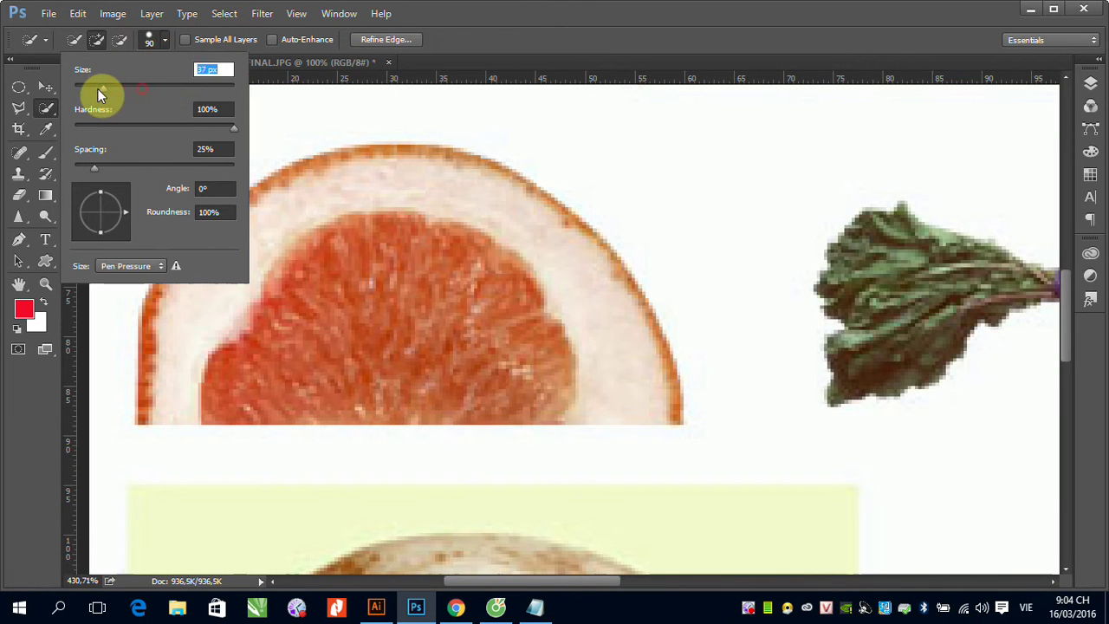
pyautogui.click(456, 60)
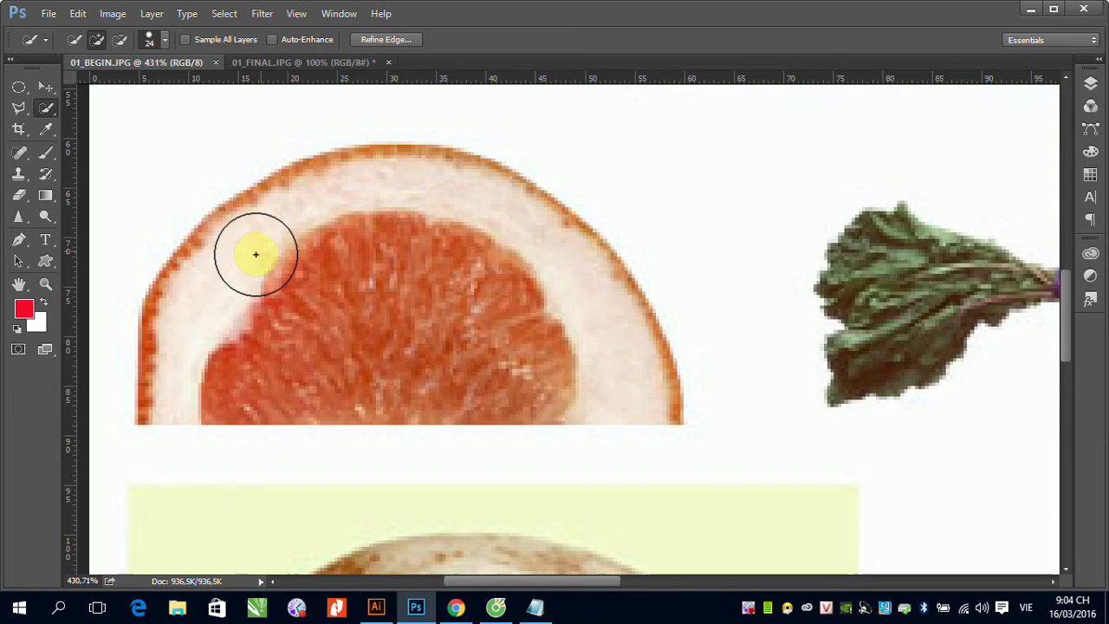
pyautogui.moveTo(198, 366)
pyautogui.mouseDown()
pyautogui.moveTo(191, 374)
pyautogui.moveTo(203, 372)
pyautogui.moveTo(213, 317)
pyautogui.moveTo(287, 247)
pyautogui.moveTo(394, 217)
pyautogui.moveTo(505, 262)
pyautogui.moveTo(535, 362)
pyautogui.mouseUp()
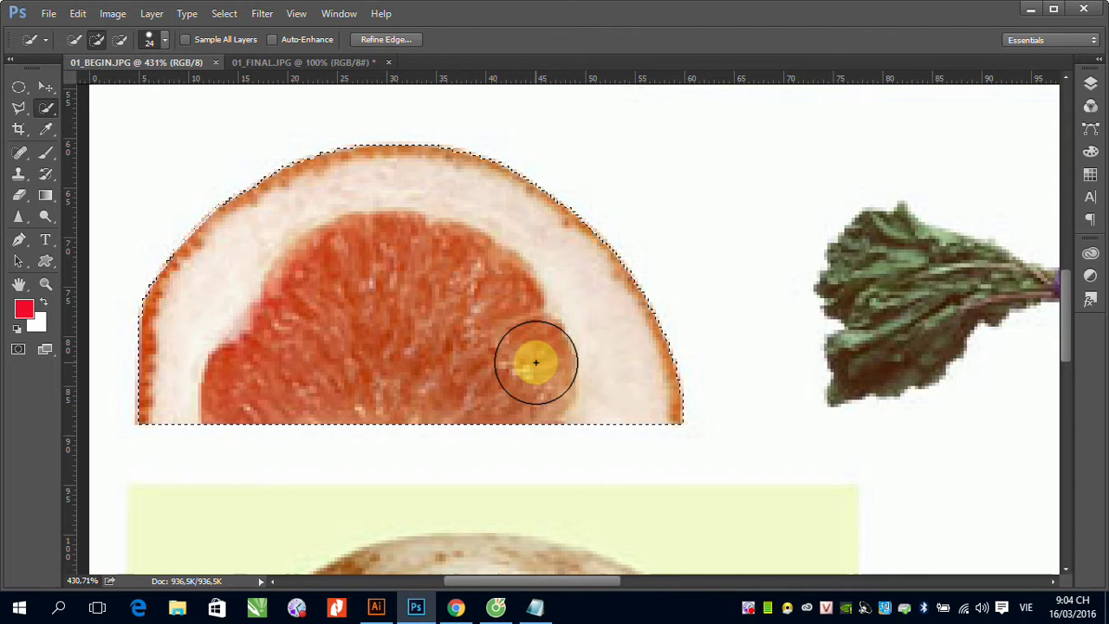
# Step: Try subtracting part of the grapefruit slice from the selection, and restore the full slice selection
pyautogui.press('alt')
pyautogui.moveTo(535, 362); pyautogui.dragTo(550, 365)
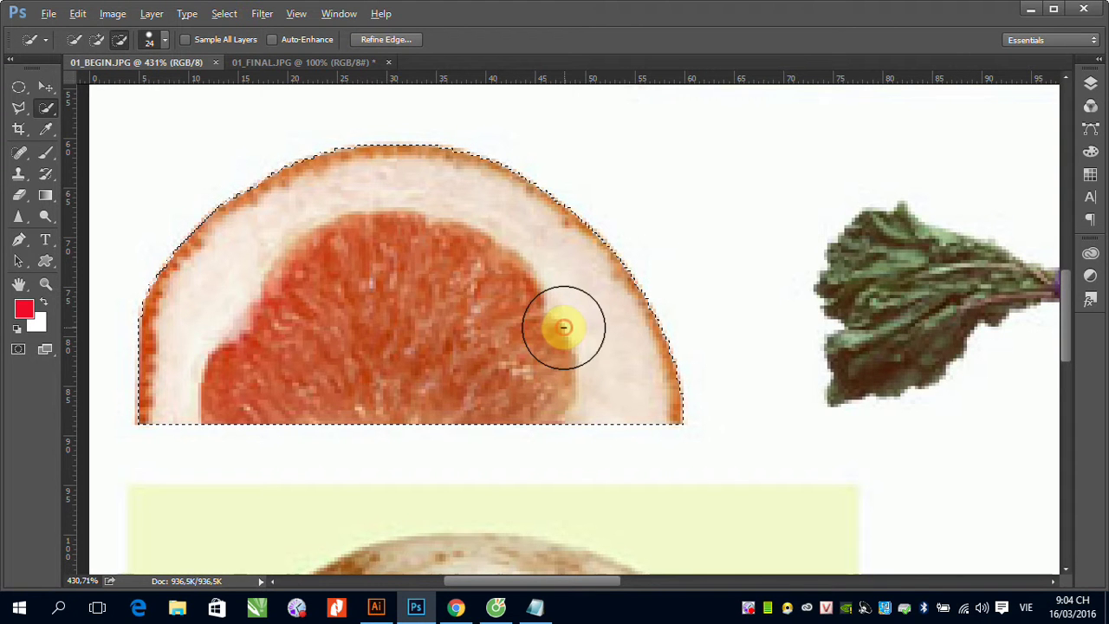
pyautogui.moveTo(424, 270)
pyautogui.mouseDown()
pyautogui.moveTo(564, 564)
pyautogui.moveTo(617, 617)
pyautogui.mouseUp()
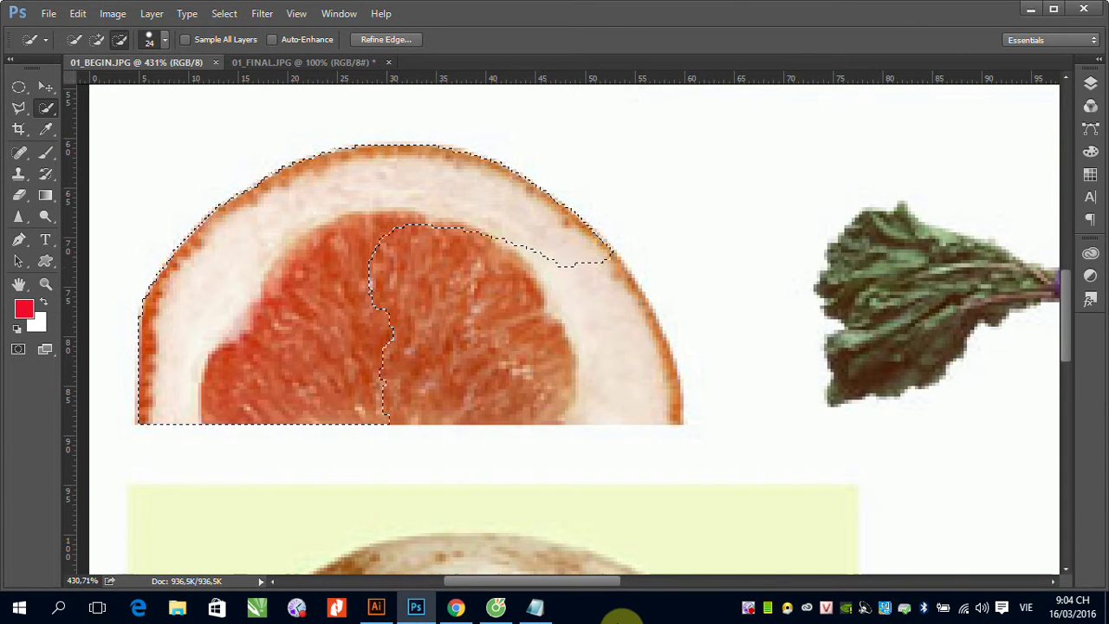
pyautogui.click(491, 400)
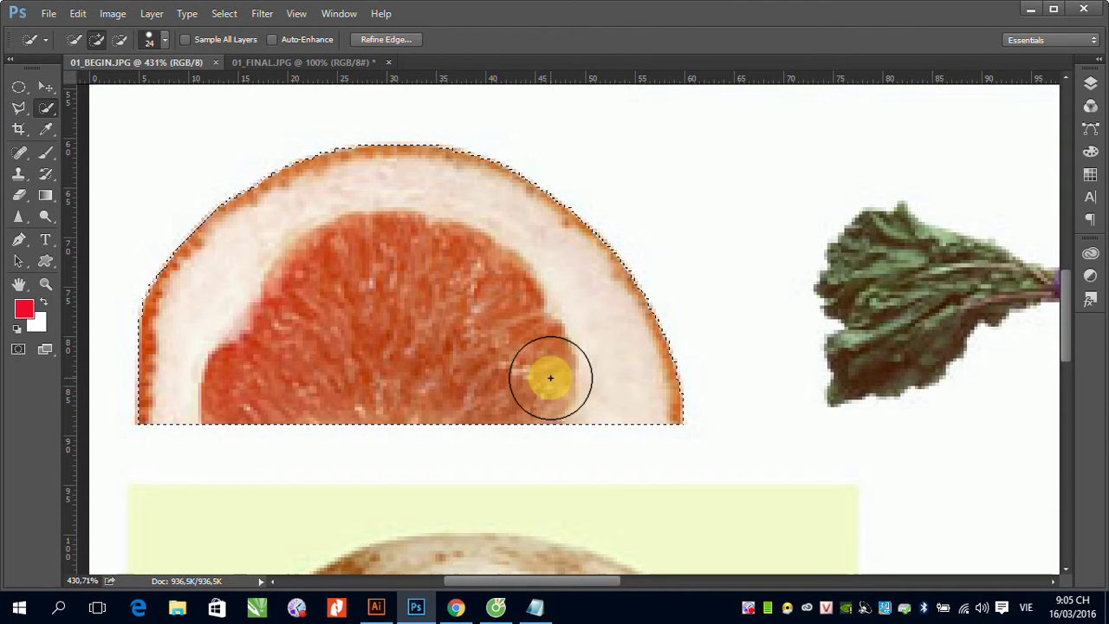
# Step: Deselect everything and draw an elliptical marquee loosely around the whole melon
pyautogui.click(36, 93)
pyautogui.hotkey('ctrl', '-')
pyautogui.hotkey('ctrl', '-')
pyautogui.hotkey('ctrl', '-')
pyautogui.hotkey('ctrl', '-')
pyautogui.hotkey('ctrl', '-')
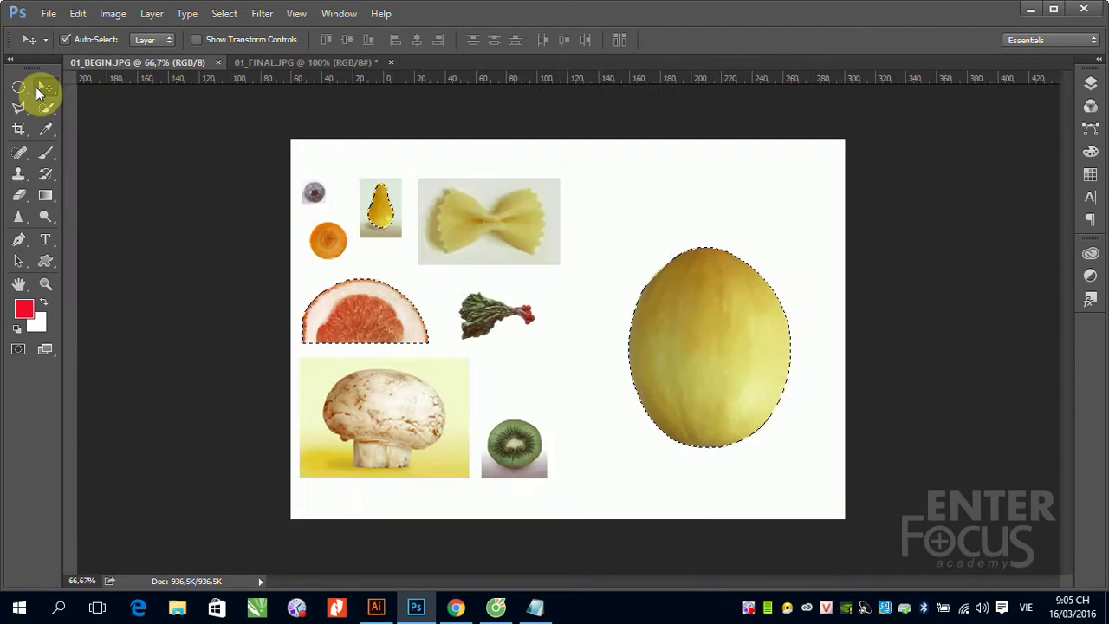
pyautogui.hotkey('ctrl', '-')
pyautogui.moveTo(569, 257); pyautogui.dragTo(742, 408)
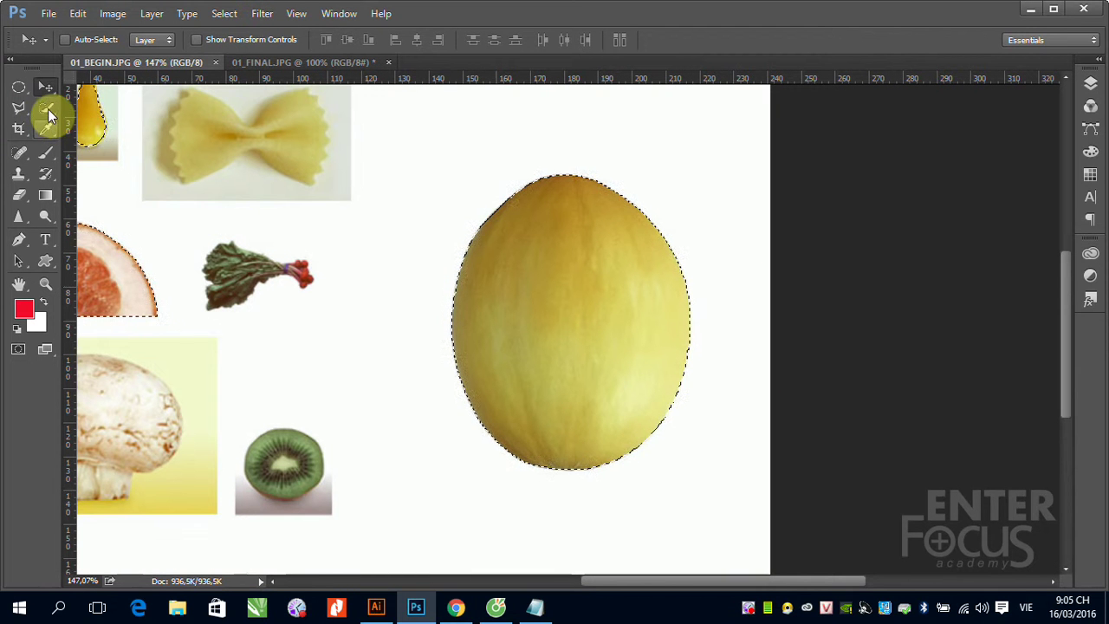
pyautogui.click(47, 113)
pyautogui.click(87, 120)
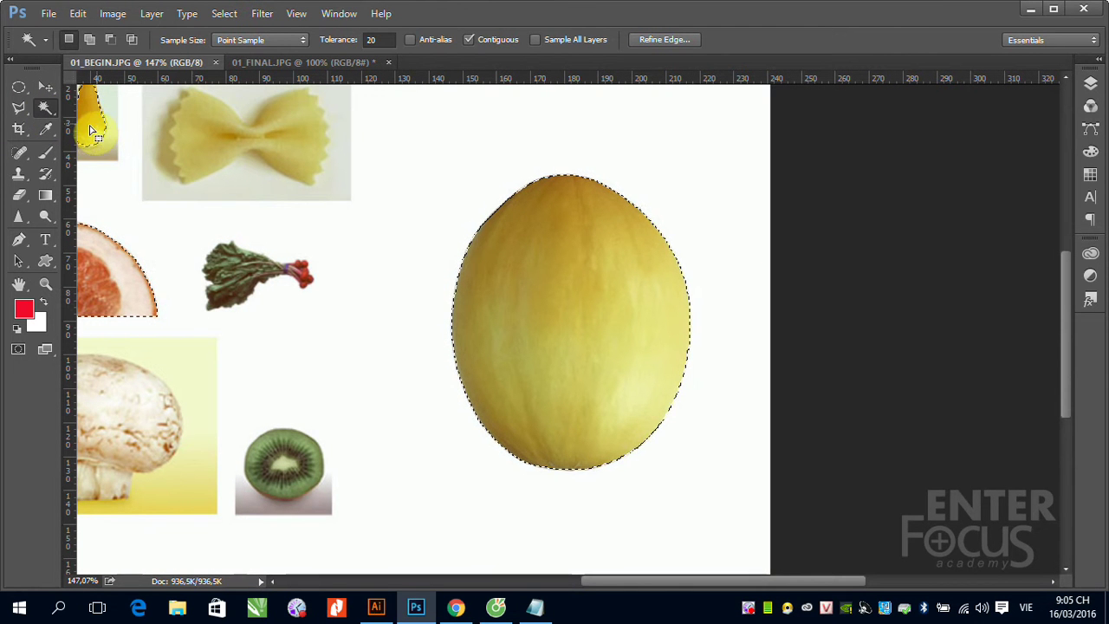
pyautogui.click(19, 87)
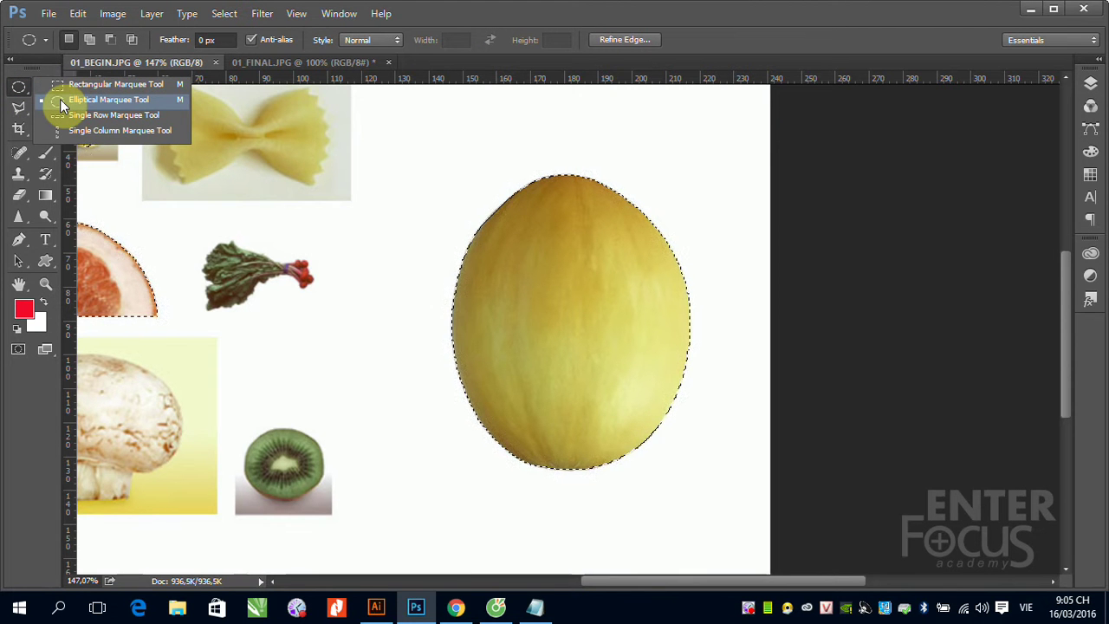
pyautogui.click(60, 101)
pyautogui.click(423, 165)
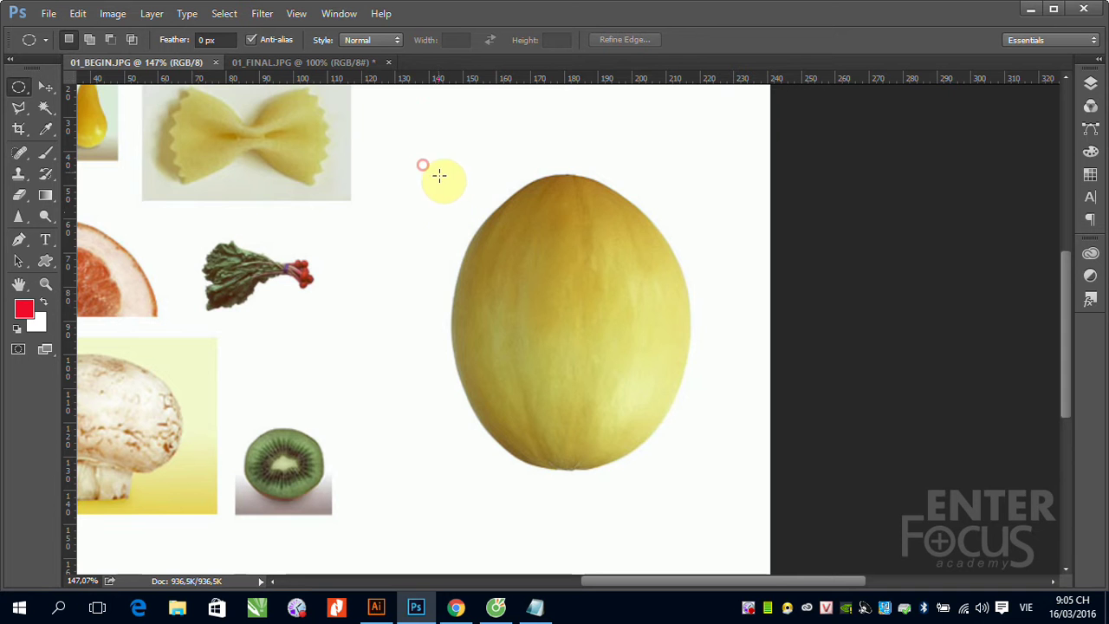
pyautogui.moveTo(439, 176); pyautogui.dragTo(712, 505)
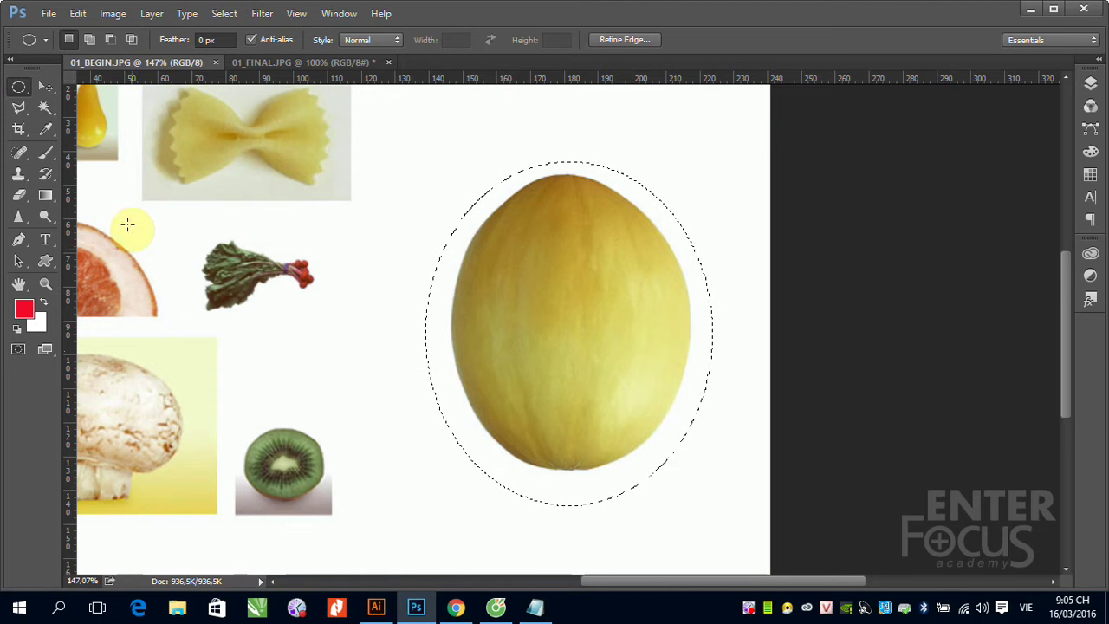
# Step: Subtract the white background inside the ellipse with the Magic Wand so the selection fits the melon's outline
pyautogui.click(46, 105)
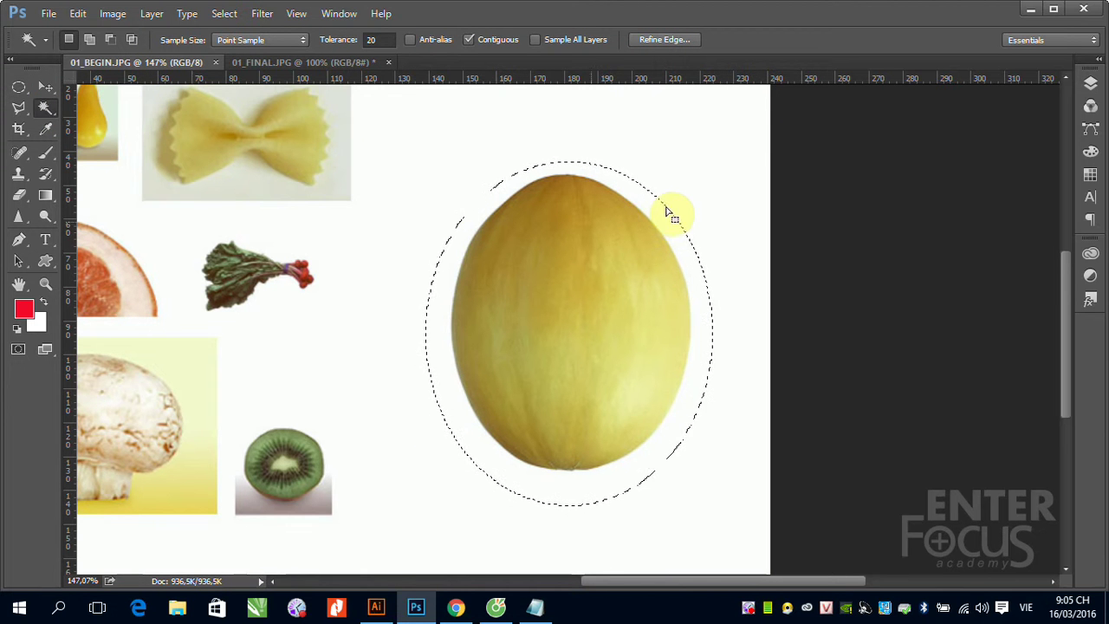
pyautogui.press('alt')
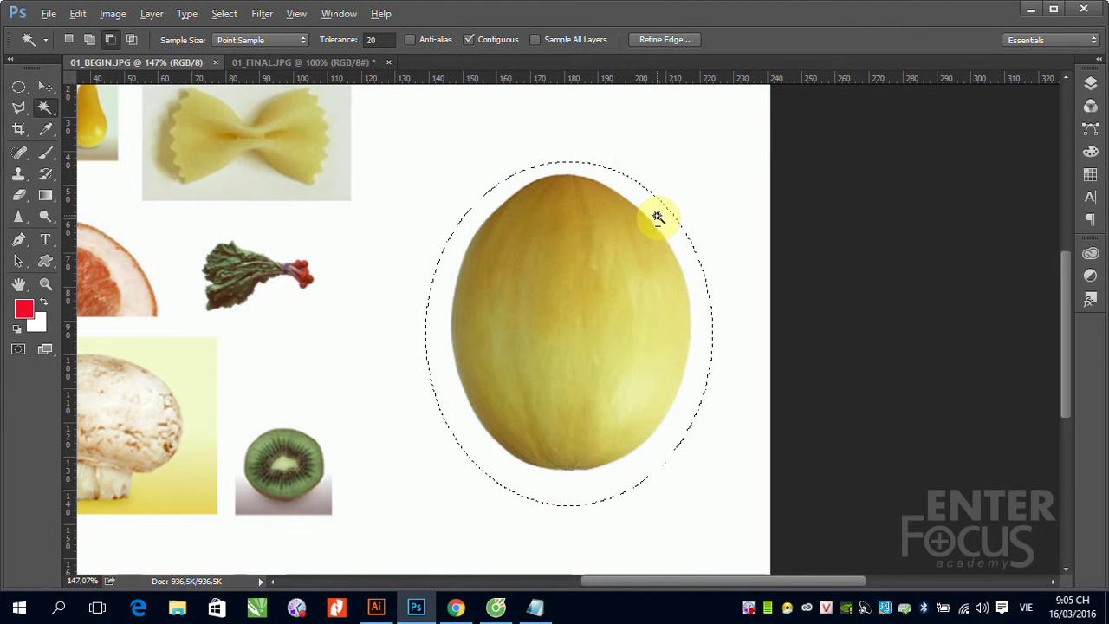
pyautogui.keyDown('alt'); pyautogui.click(658, 216); pyautogui.keyUp('alt')
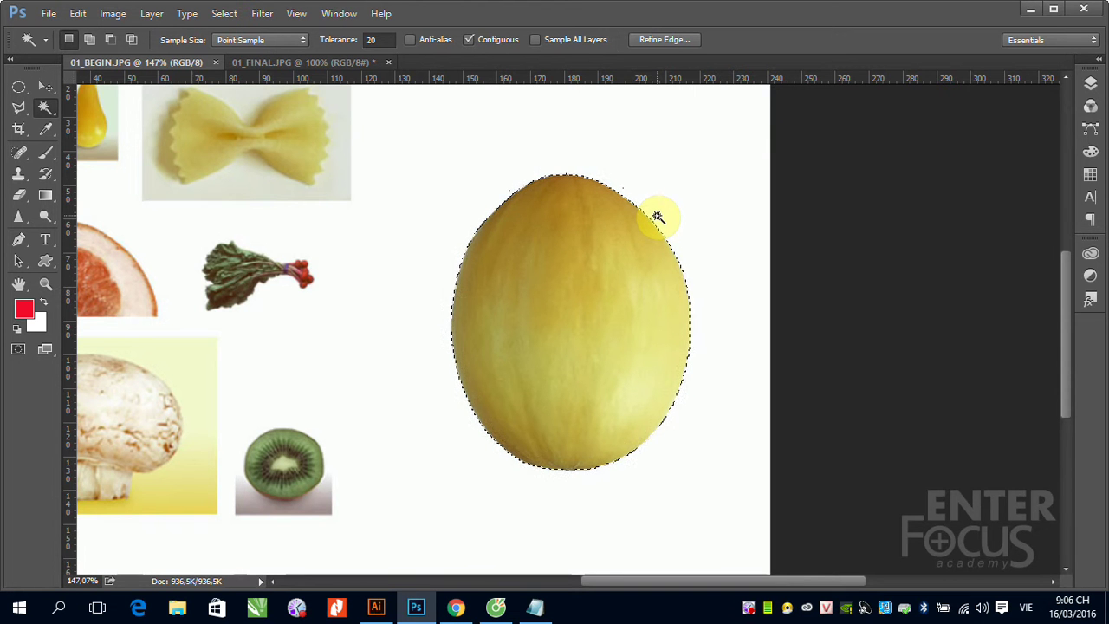
# Step: Duplicate the 01_FINAL.JPG image as a new document named 01_FINAL copy
pyautogui.hotkey('ctrl', '1')
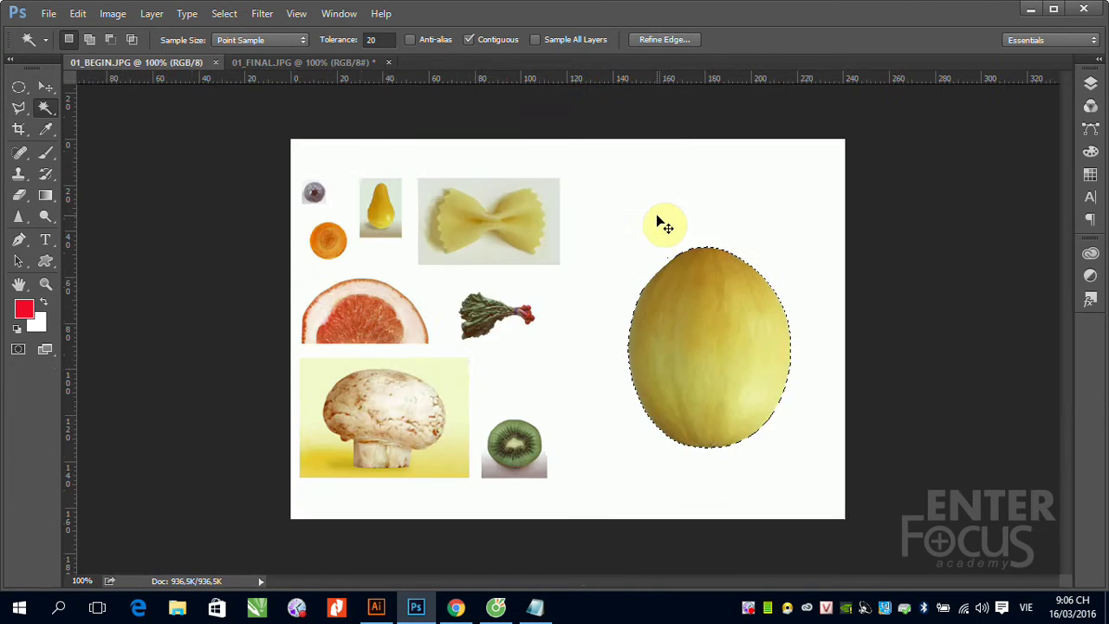
pyautogui.hotkey('ctrl', '-')
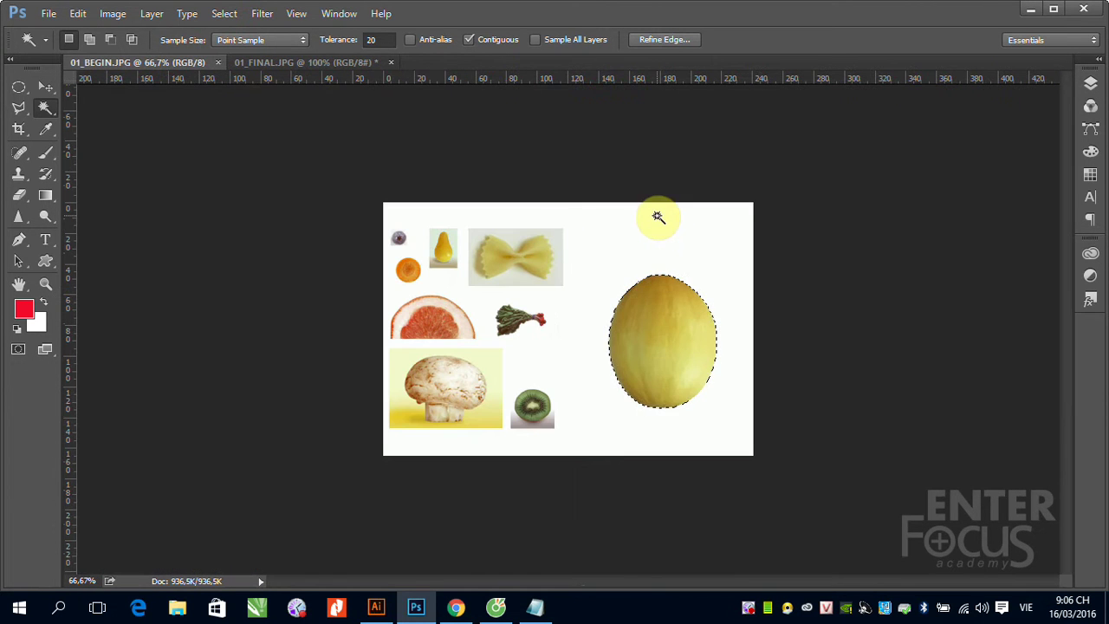
pyautogui.click(298, 62)
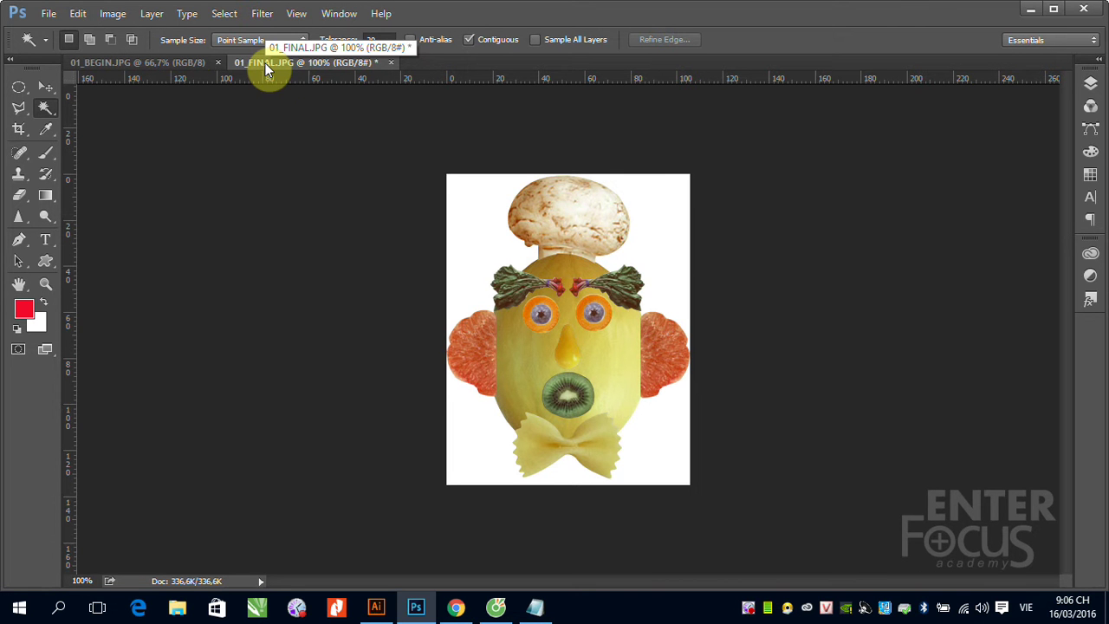
pyautogui.click(113, 14)
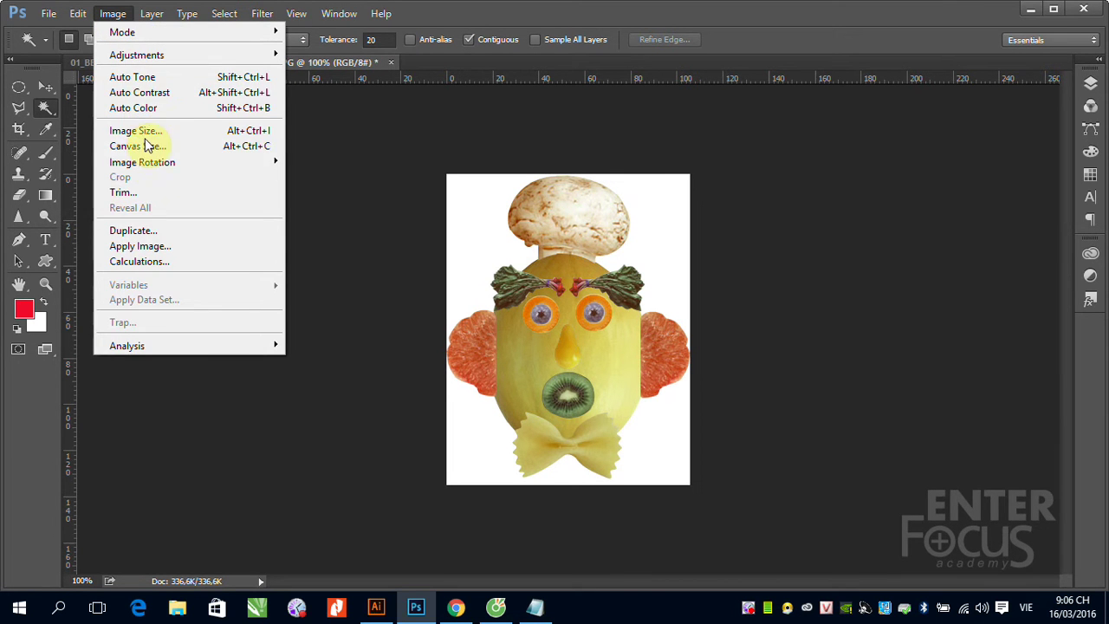
pyautogui.click(149, 230)
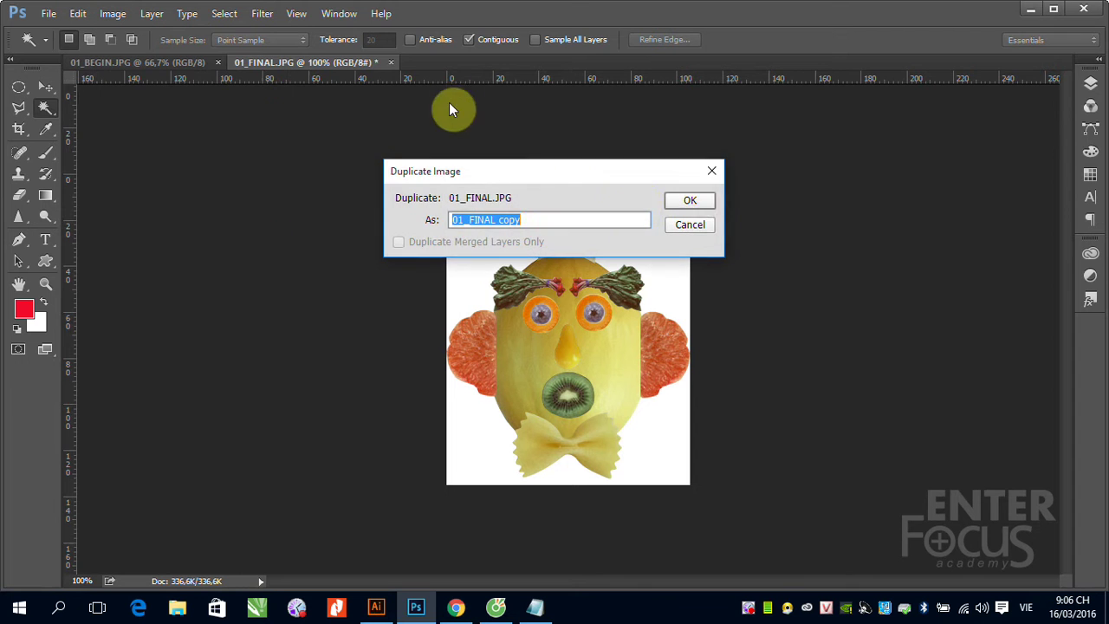
pyautogui.click(702, 203)
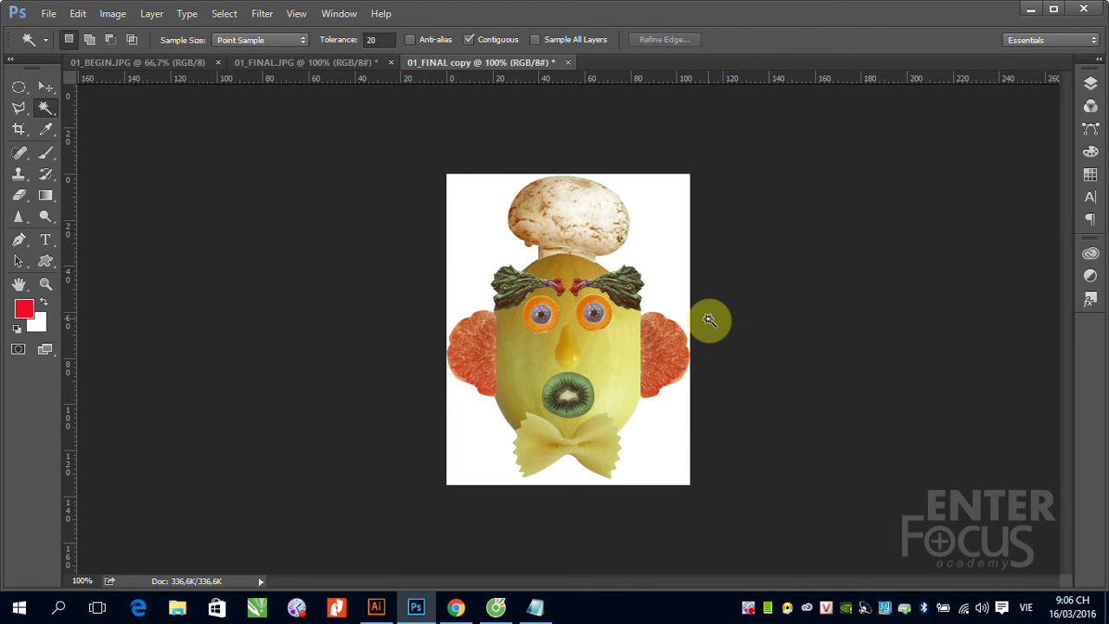
# Step: Fill the whole 01_FINAL copy image with white
pyautogui.click(77, 13)
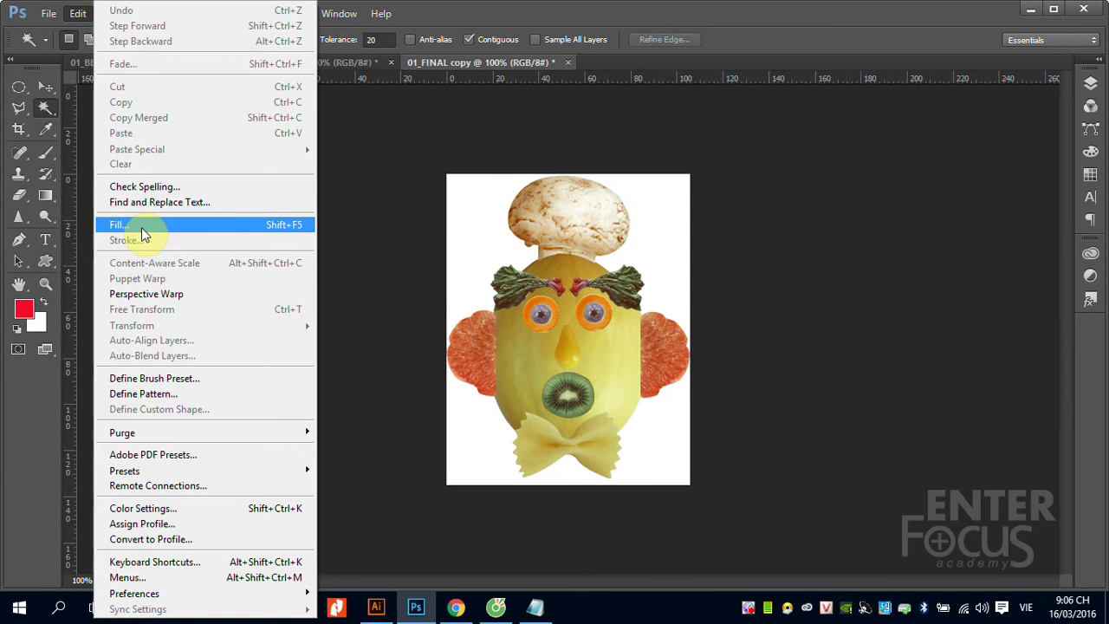
pyautogui.click(143, 232)
pyautogui.click(504, 182)
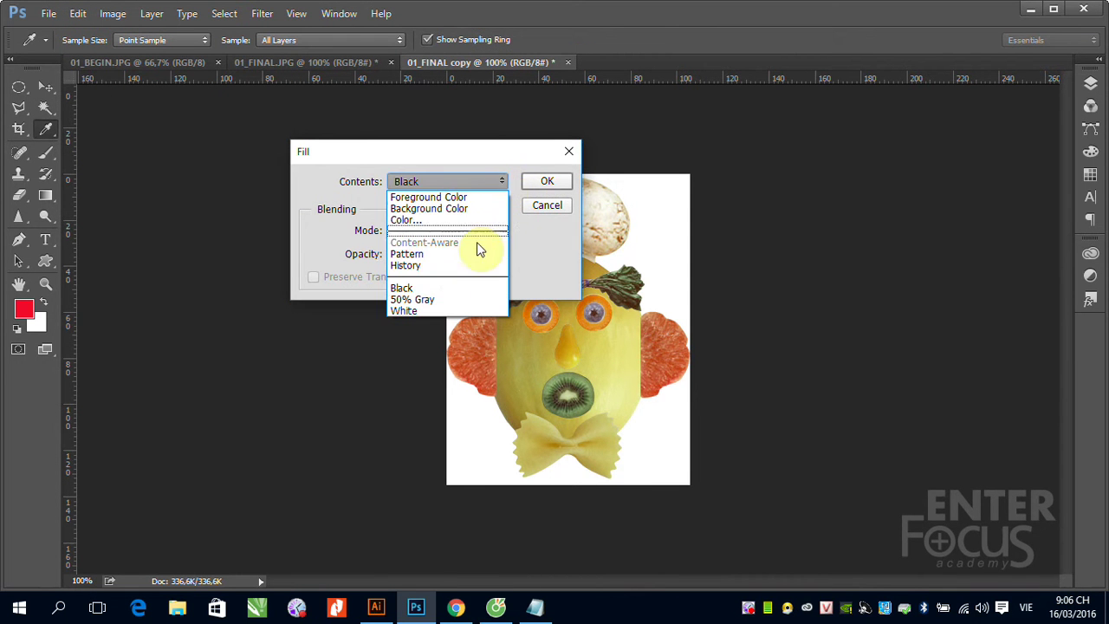
pyautogui.click(466, 313)
pyautogui.click(545, 183)
pyautogui.press('w')
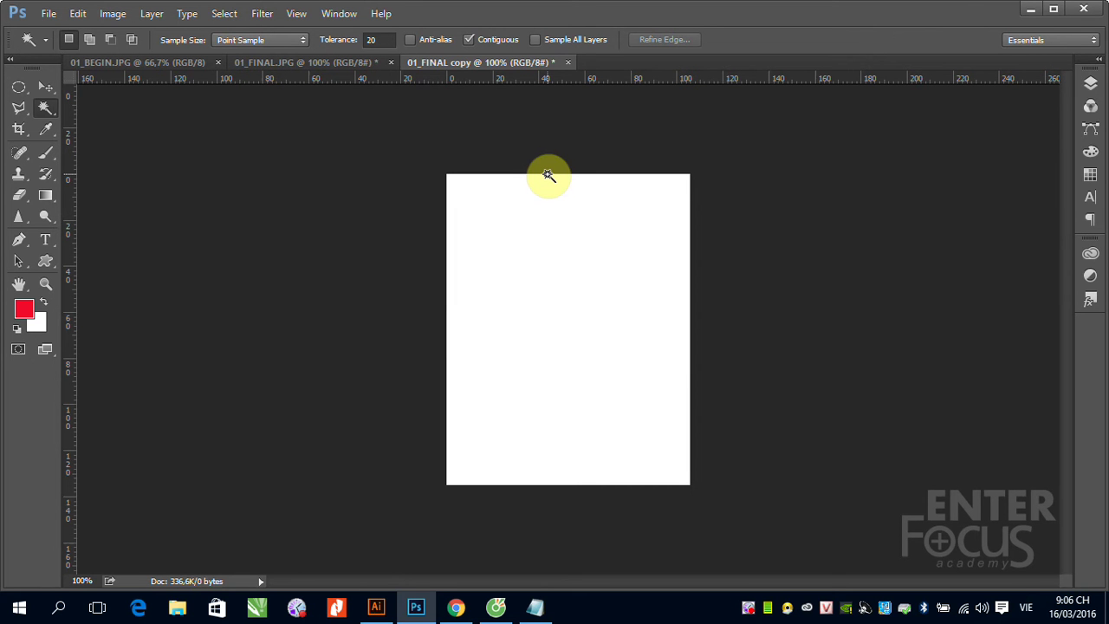
# Step: Arrange the documents 2-up Vertical and move 01_FINAL copy into the same pane as 01_FINAL.JPG
pyautogui.click(48, 84)
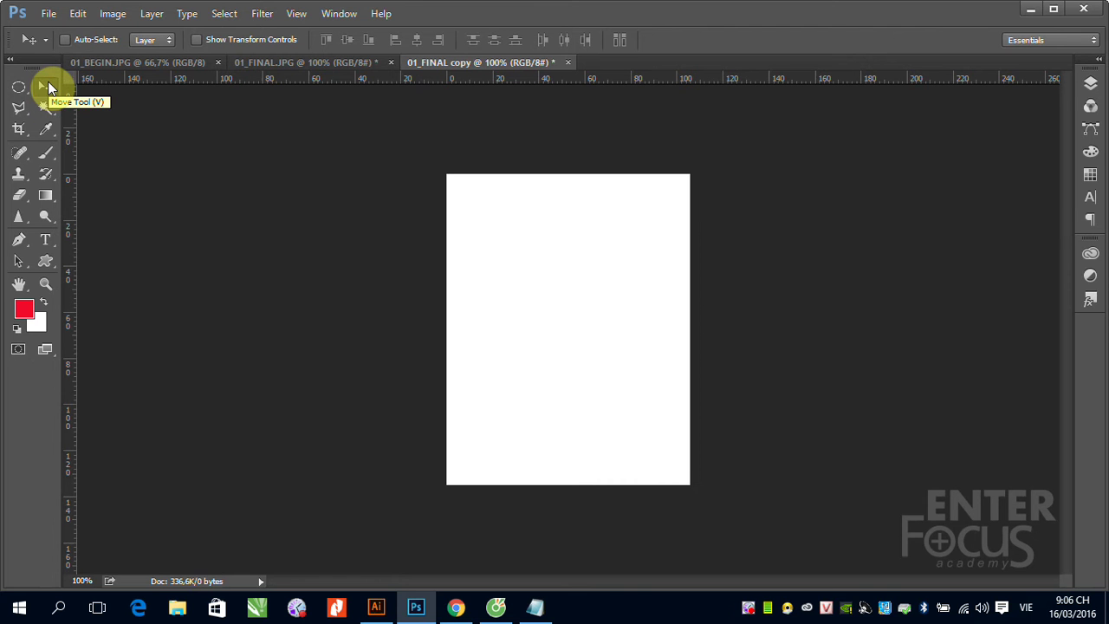
pyautogui.click(346, 13)
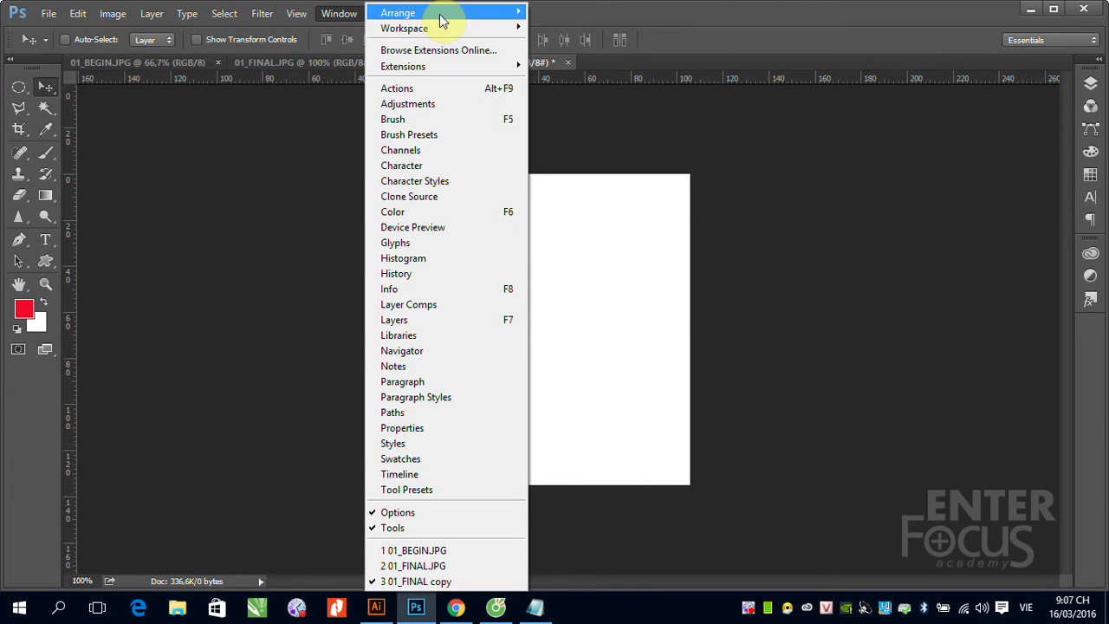
pyautogui.moveTo(441, 19)
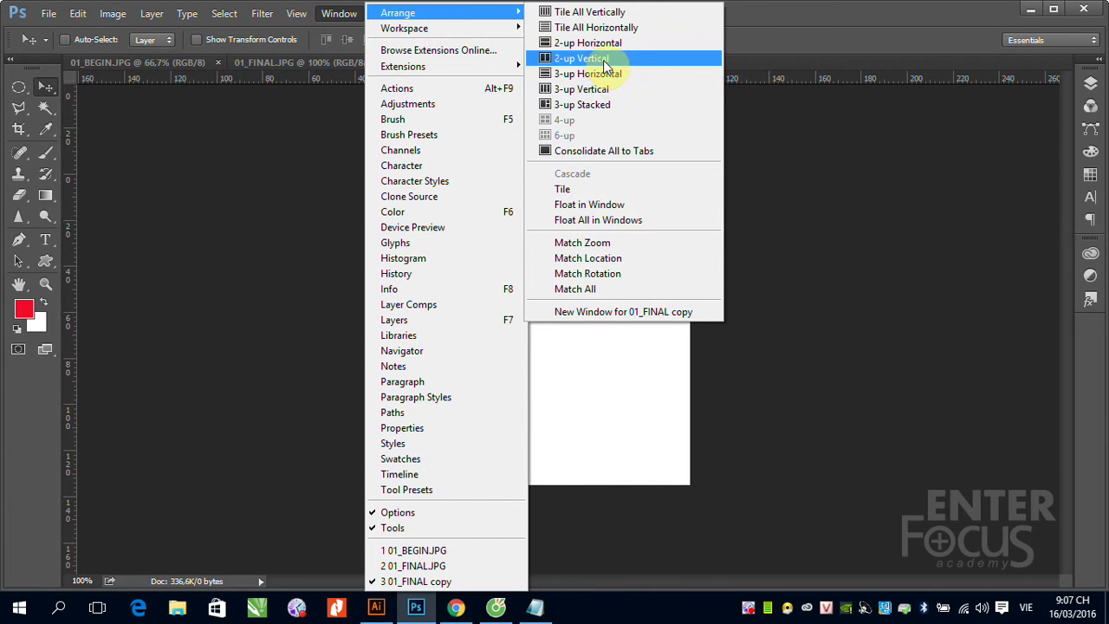
pyautogui.click(606, 61)
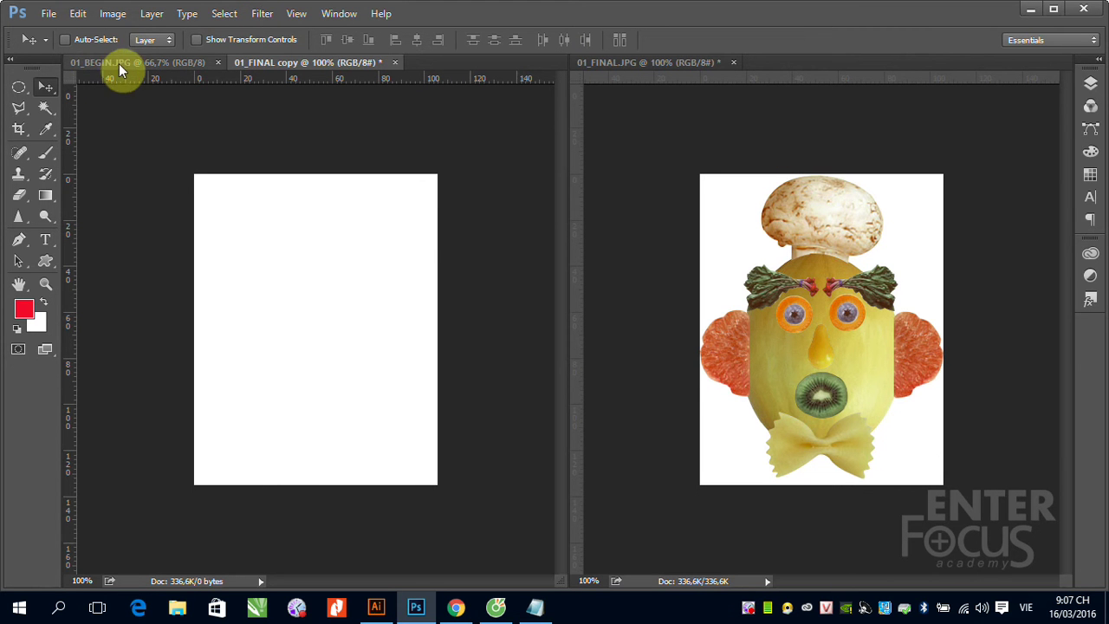
pyautogui.moveTo(255, 62); pyautogui.dragTo(638, 68)
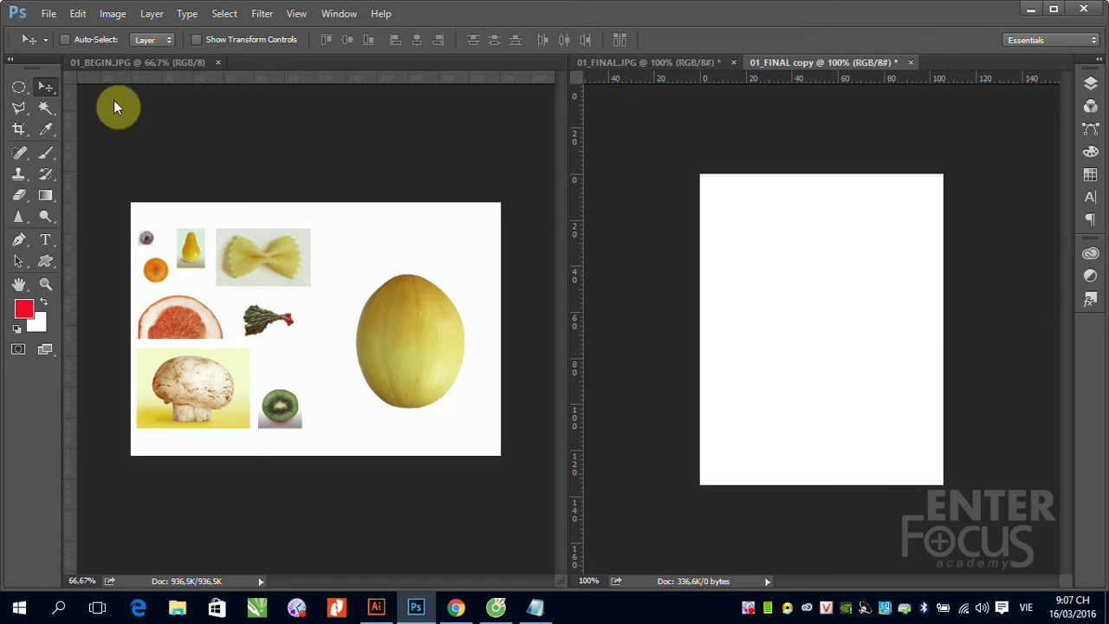
# Step: Select the melon with an elliptical marquee minus its white background using the Magic Wand, and clear the selection
pyautogui.click(19, 87)
pyautogui.click(333, 256)
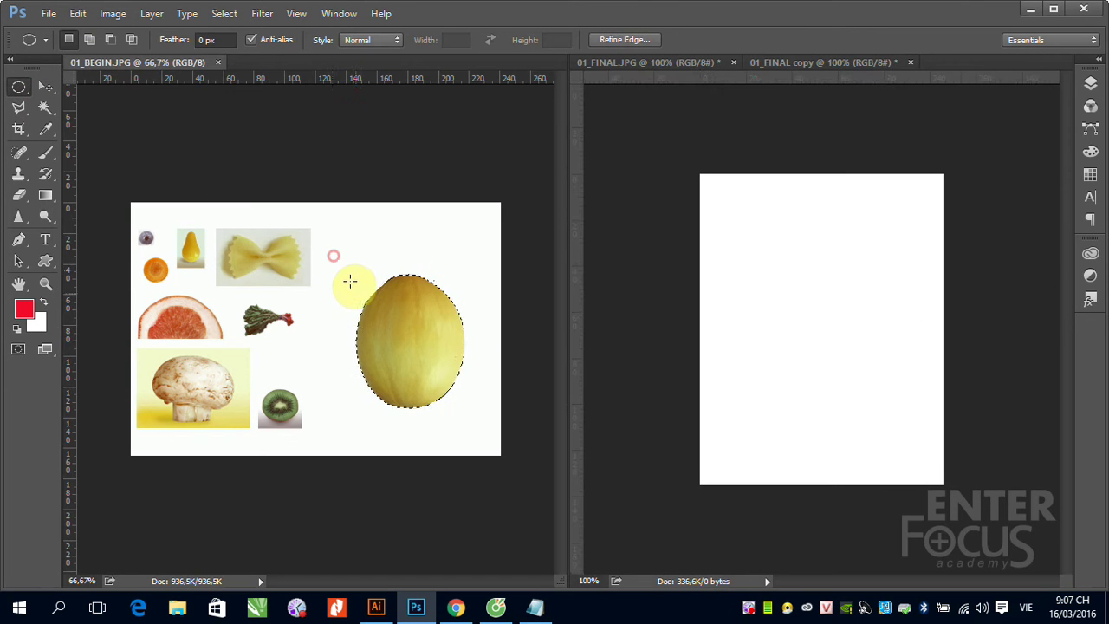
pyautogui.click(344, 264)
pyautogui.moveTo(337, 258); pyautogui.dragTo(486, 431)
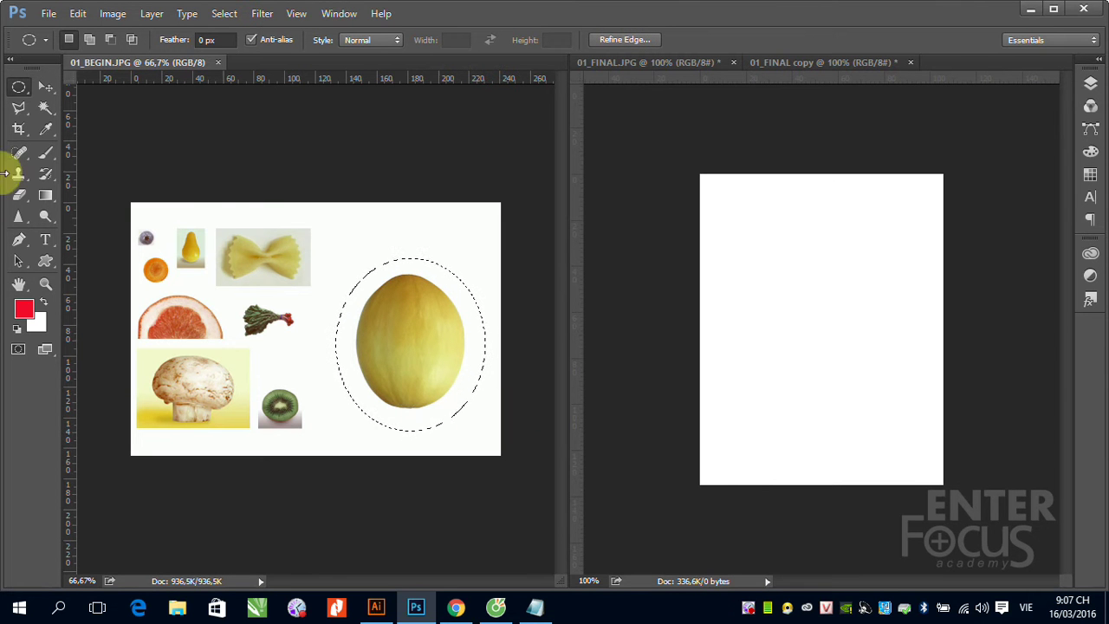
pyautogui.click(48, 107)
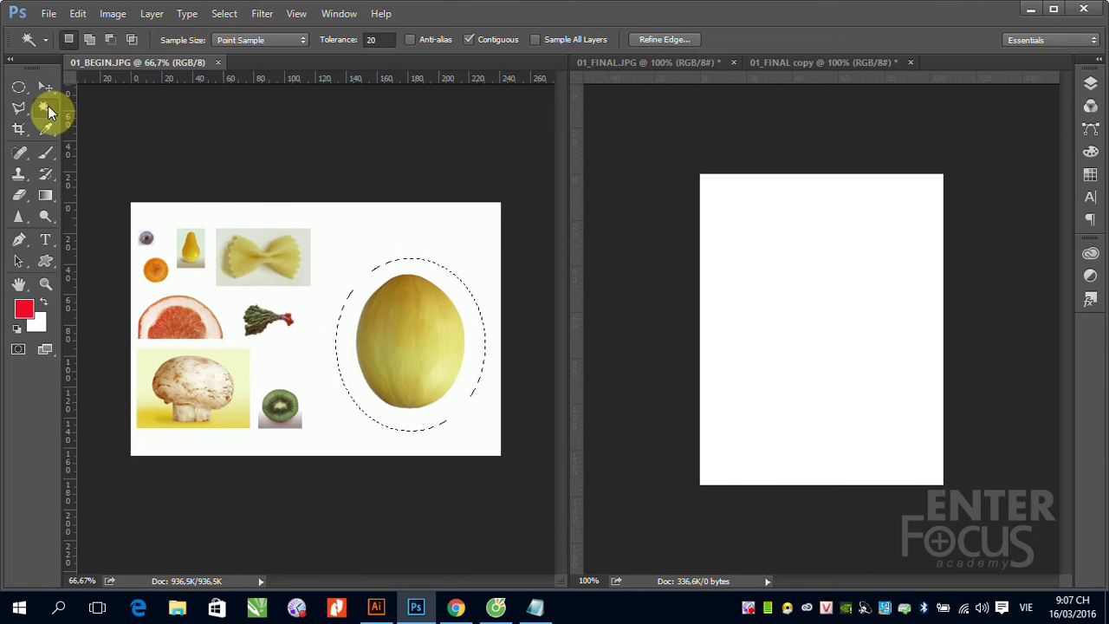
pyautogui.keyDown('alt'); pyautogui.click(443, 283); pyautogui.keyUp('alt')
pyautogui.hotkey('ctrl', 'd')
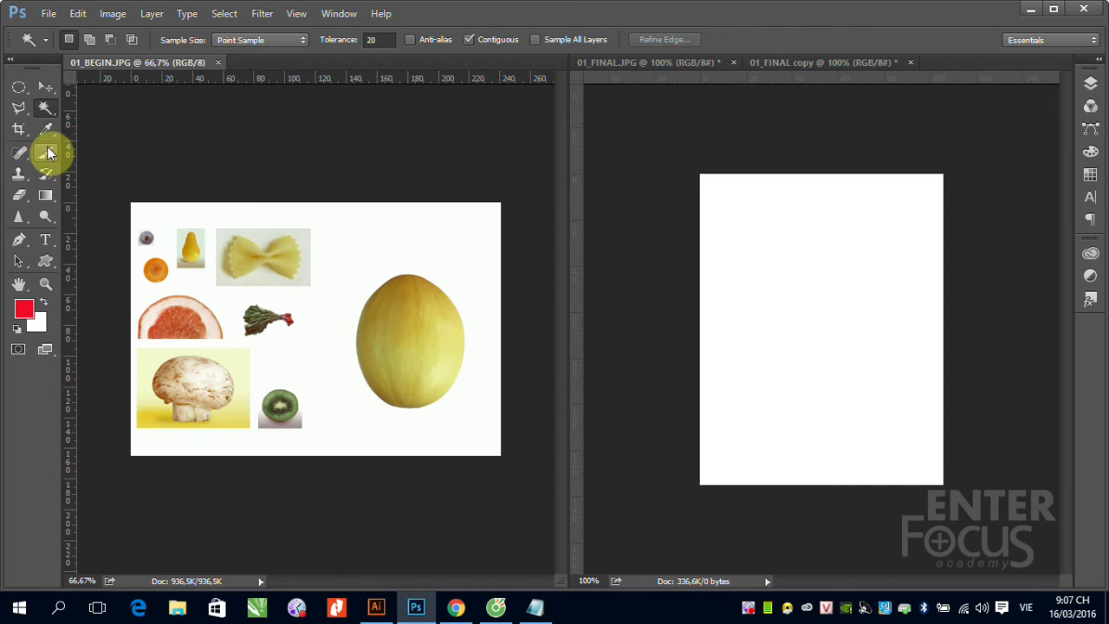
# Step: Select the whole melon in 01_BEGIN.JPG with the Quick Selection tool
pyautogui.moveTo(44, 117); pyautogui.dragTo(77, 112)
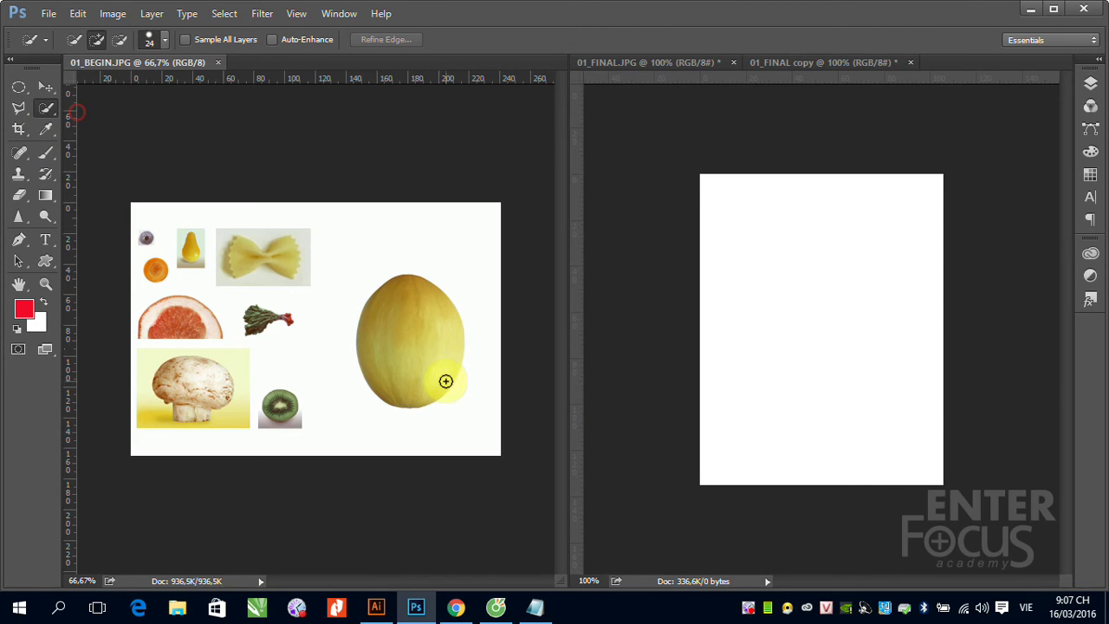
pyautogui.click(410, 341)
pyautogui.click(434, 358)
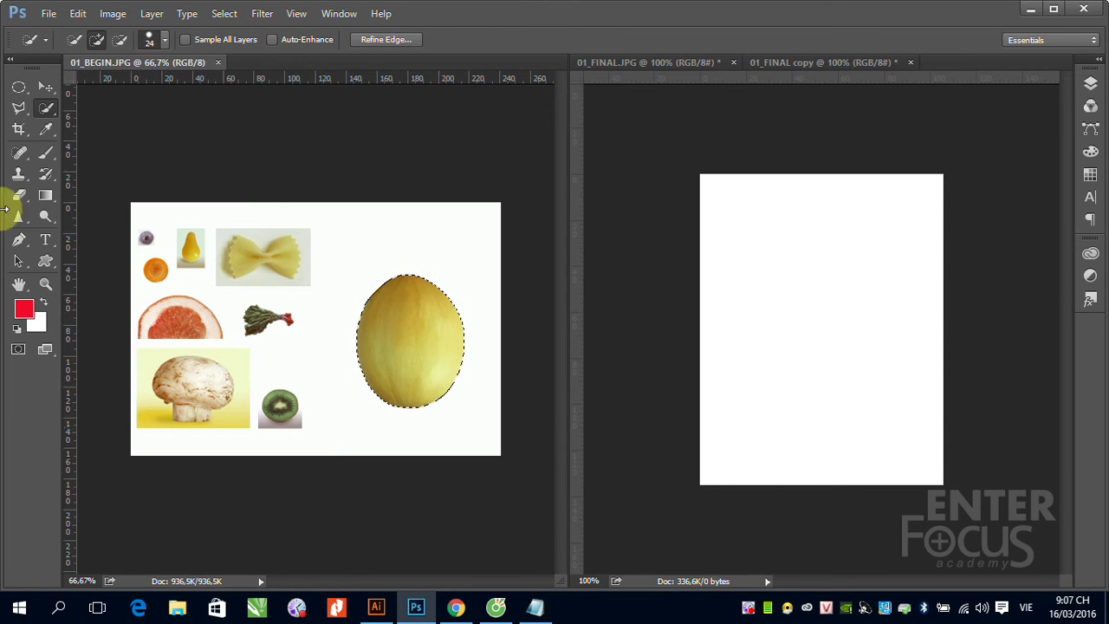
# Step: Copy the selected melon into 01_FINAL copy with the Move tool, centred horizontally in the lower part of the canvas
pyautogui.click(46, 86)
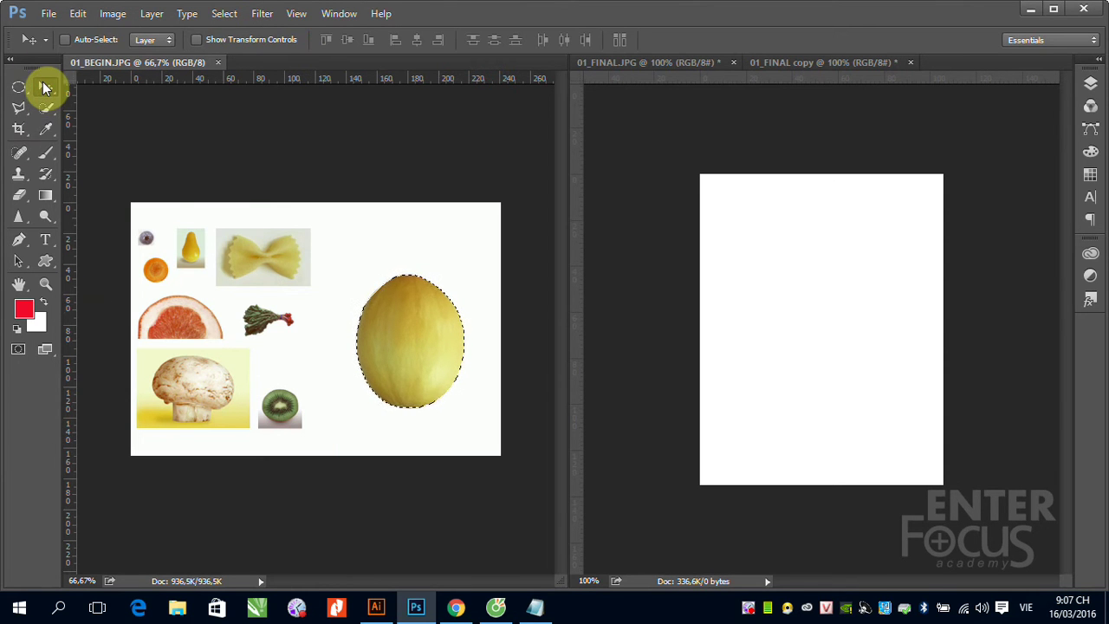
pyautogui.moveTo(462, 364); pyautogui.dragTo(821, 357)
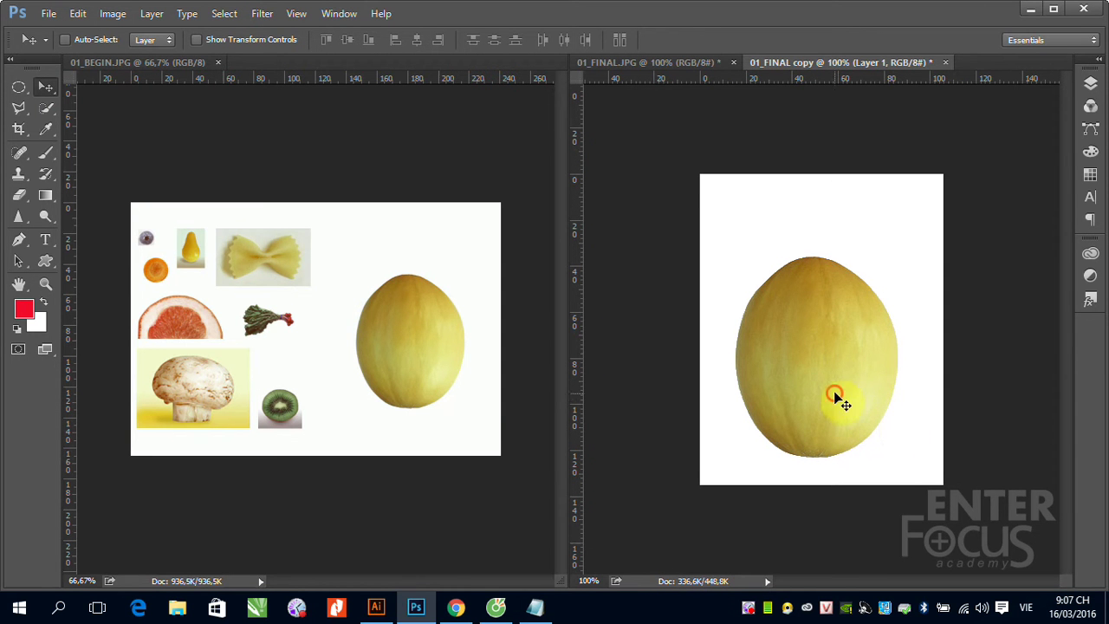
pyautogui.moveTo(837, 395); pyautogui.dragTo(842, 397)
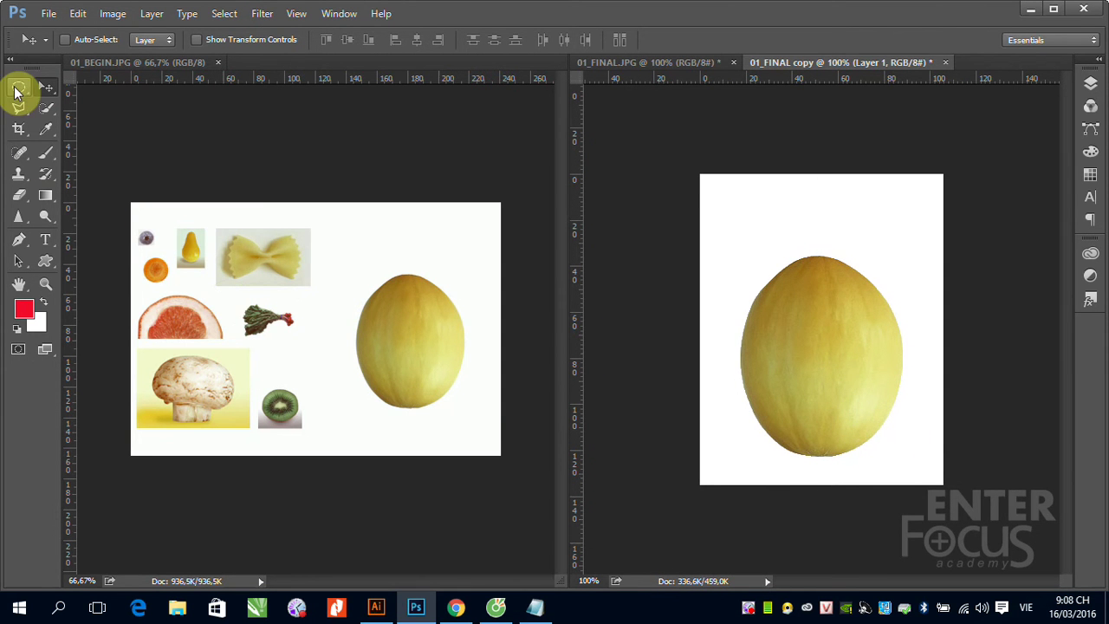
# Step: Draw an elliptical marquee loosely around the leafy radish bunch in 01_BEGIN.JPG
pyautogui.click(17, 90)
pyautogui.click(260, 304)
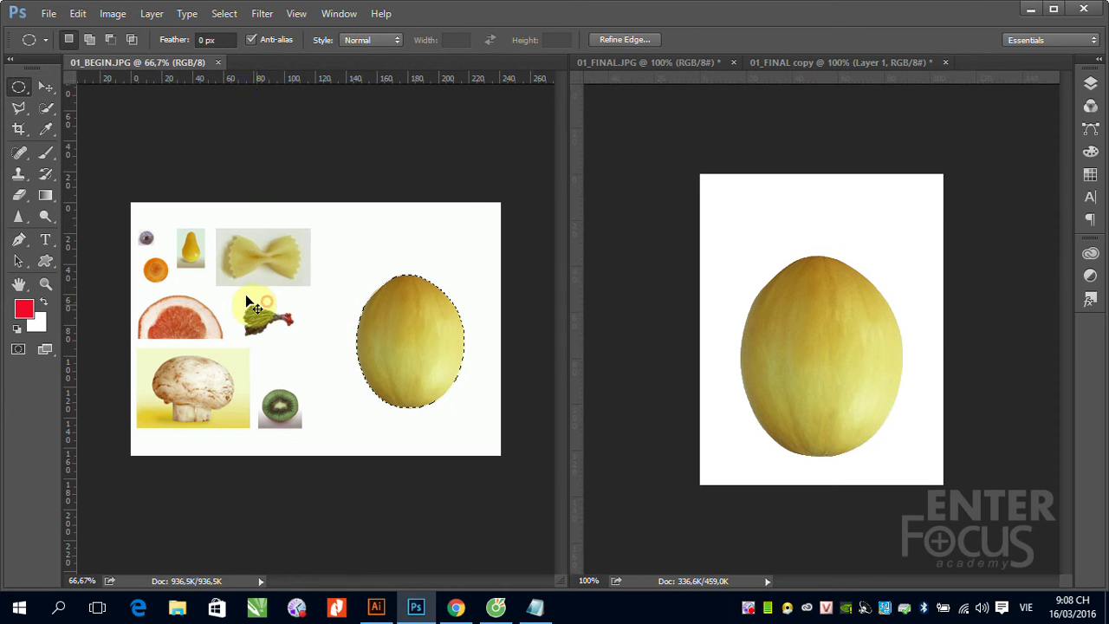
pyautogui.moveTo(252, 303); pyautogui.dragTo(331, 361)
pyautogui.click(19, 87)
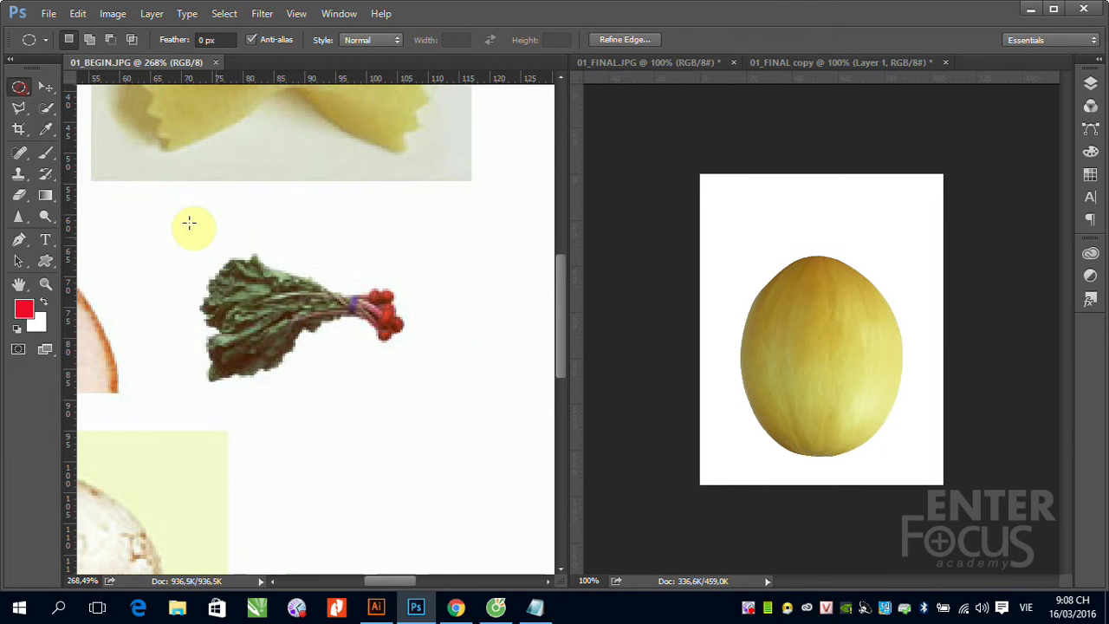
pyautogui.moveTo(169, 236); pyautogui.dragTo(466, 445)
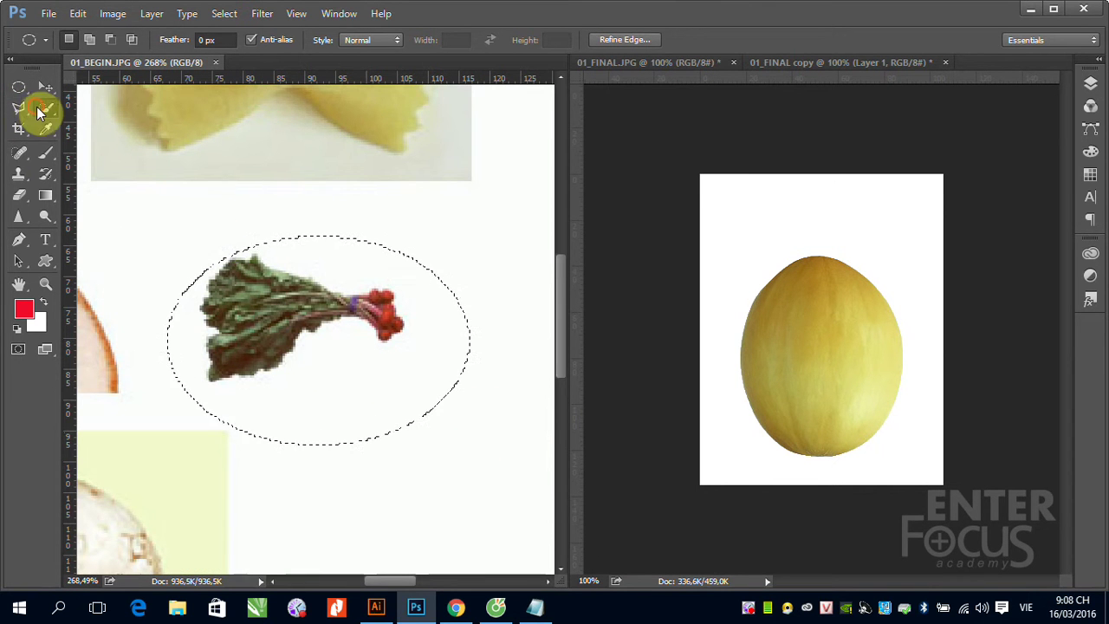
# Step: Subtract the white background around the radish bunch from the ellipse with the Magic Wand
pyautogui.click(41, 110)
pyautogui.rightClick(44, 110)
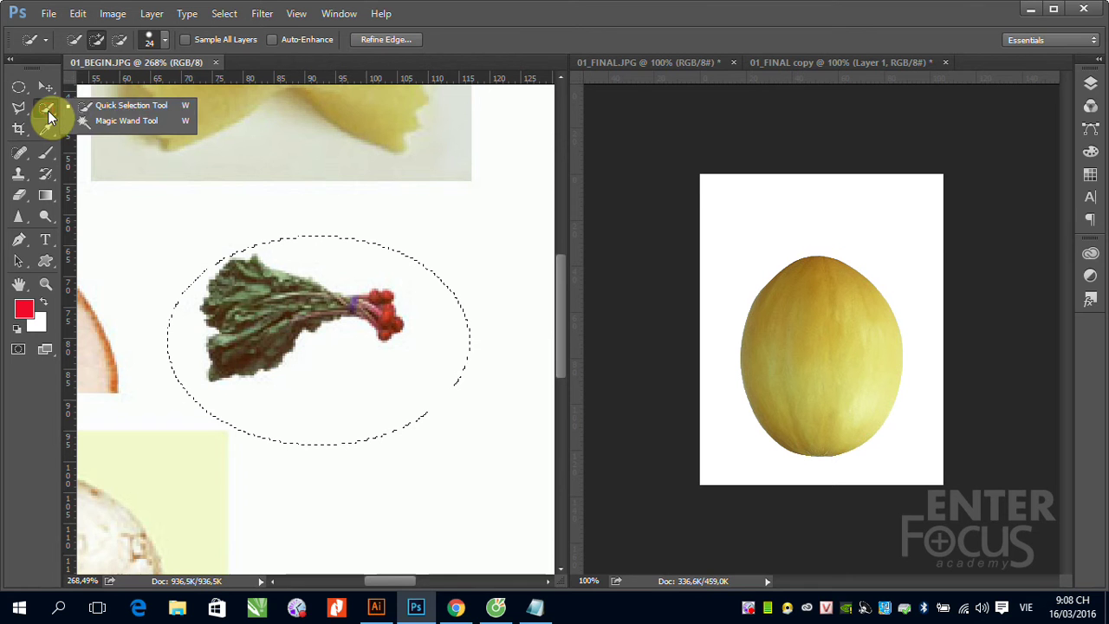
pyautogui.click(94, 119)
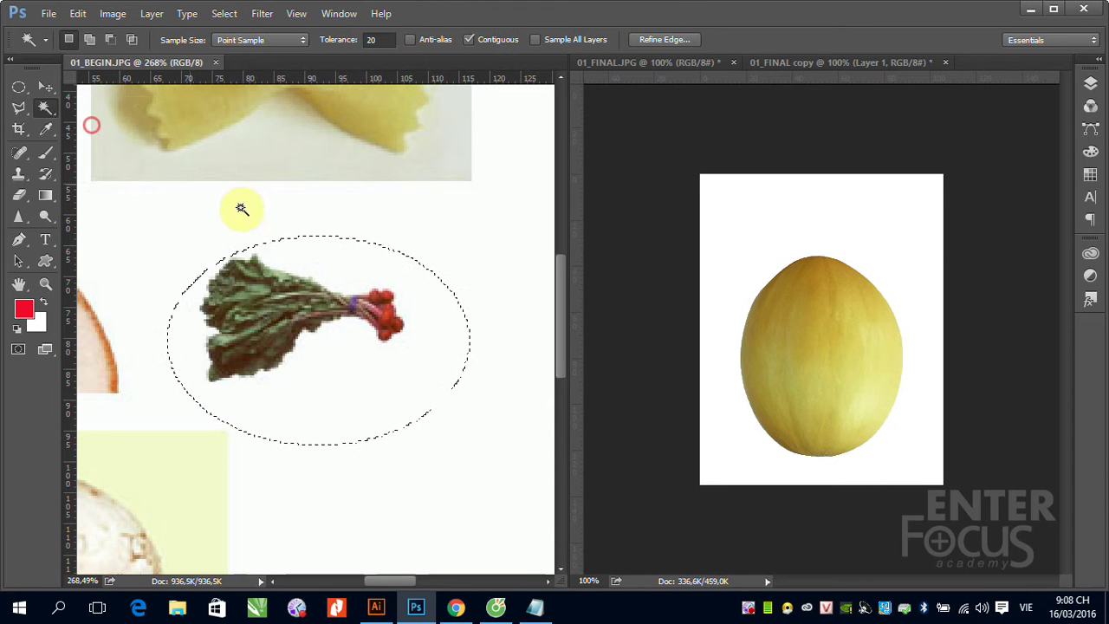
pyautogui.keyDown('alt'); pyautogui.click(335, 263); pyautogui.keyUp('alt')
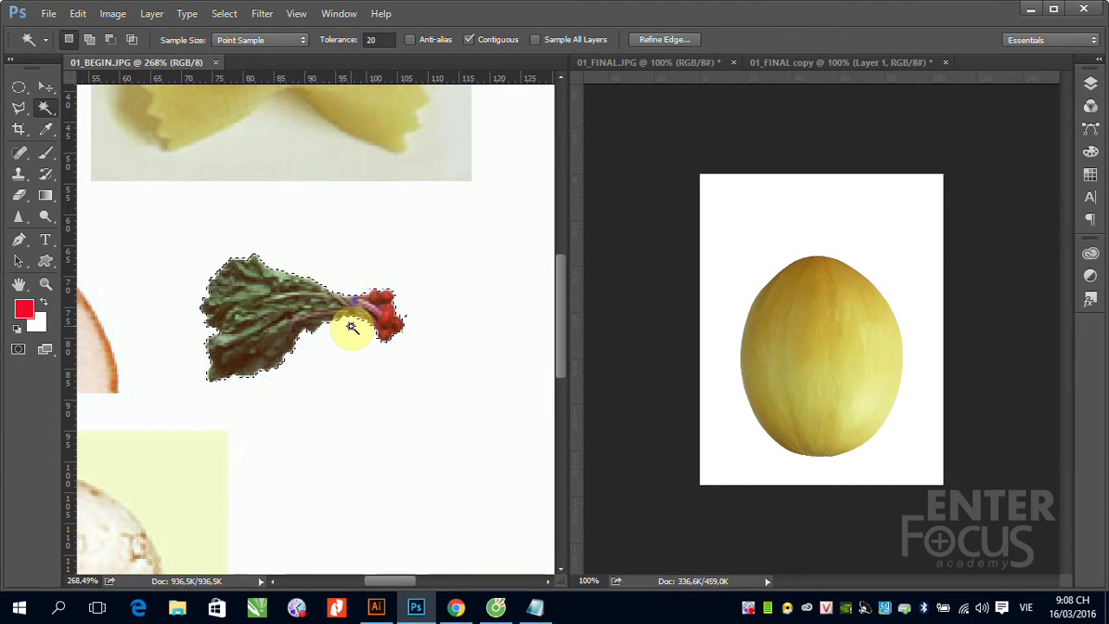
# Step: Drop the radish bunch selection in 01_BEGIN.JPG and select the bunch's green leaves with the Quick Selection tool
pyautogui.moveTo(179, 226); pyautogui.dragTo(465, 403)
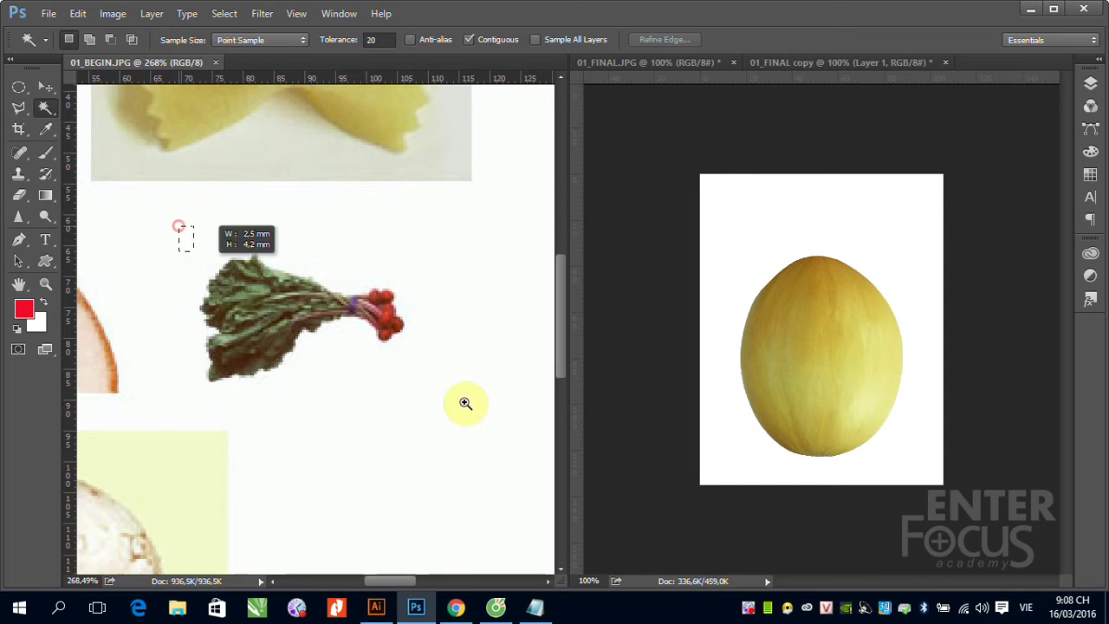
pyautogui.click(48, 108)
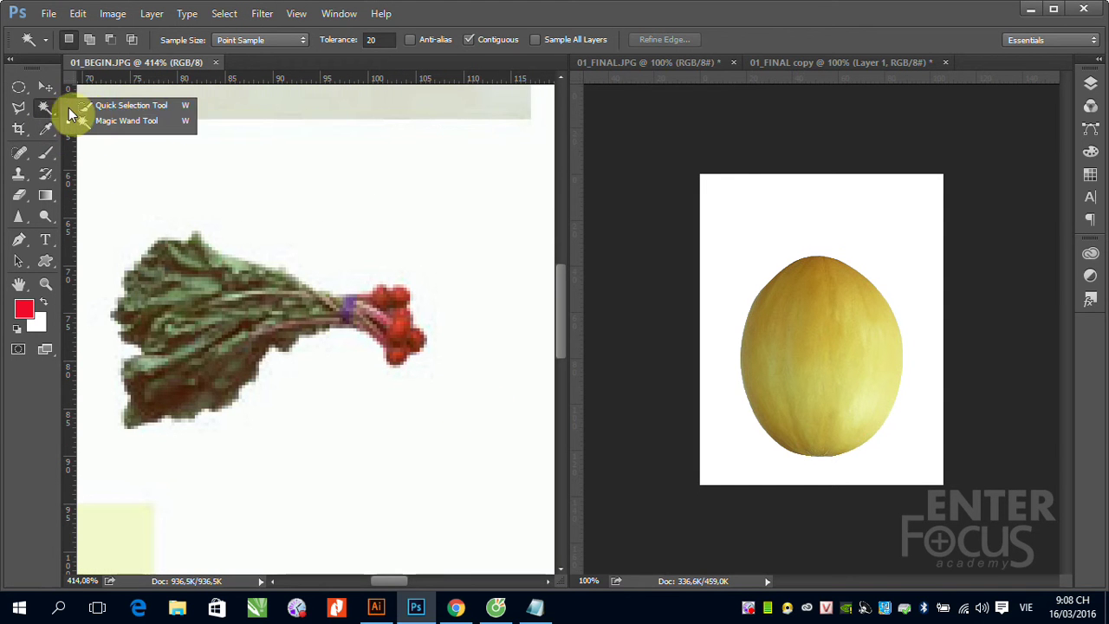
pyautogui.click(97, 105)
pyautogui.moveTo(188, 292); pyautogui.dragTo(178, 346)
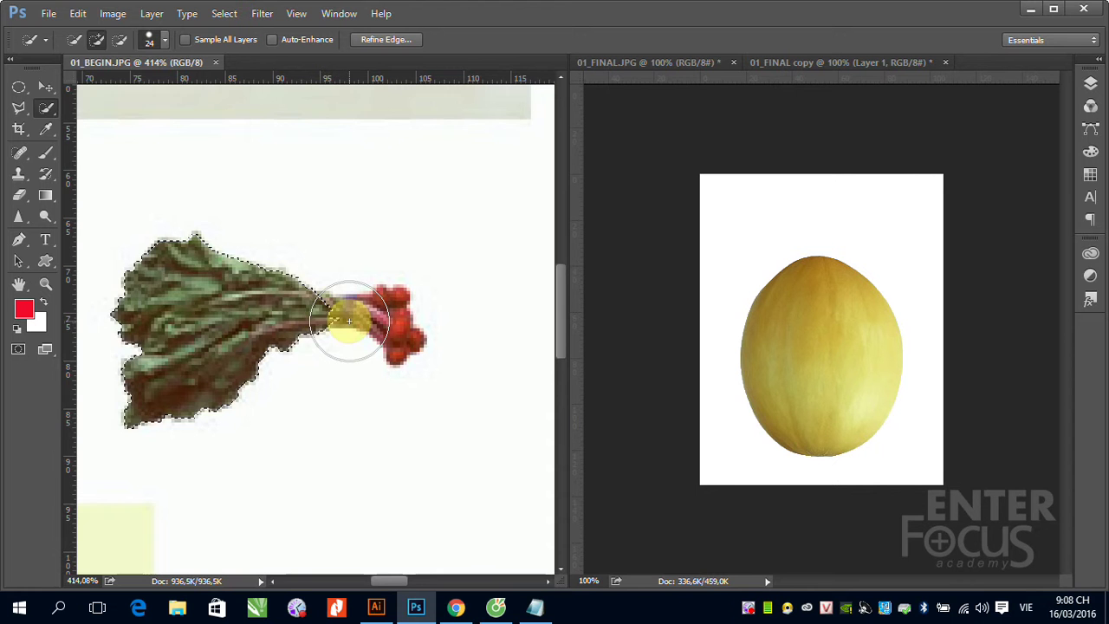
# Step: Add the stems and red radishes to the selection with an 8 px brush and copy the bunch onto the melon's upper left in 01_FINAL copy
pyautogui.click(164, 45)
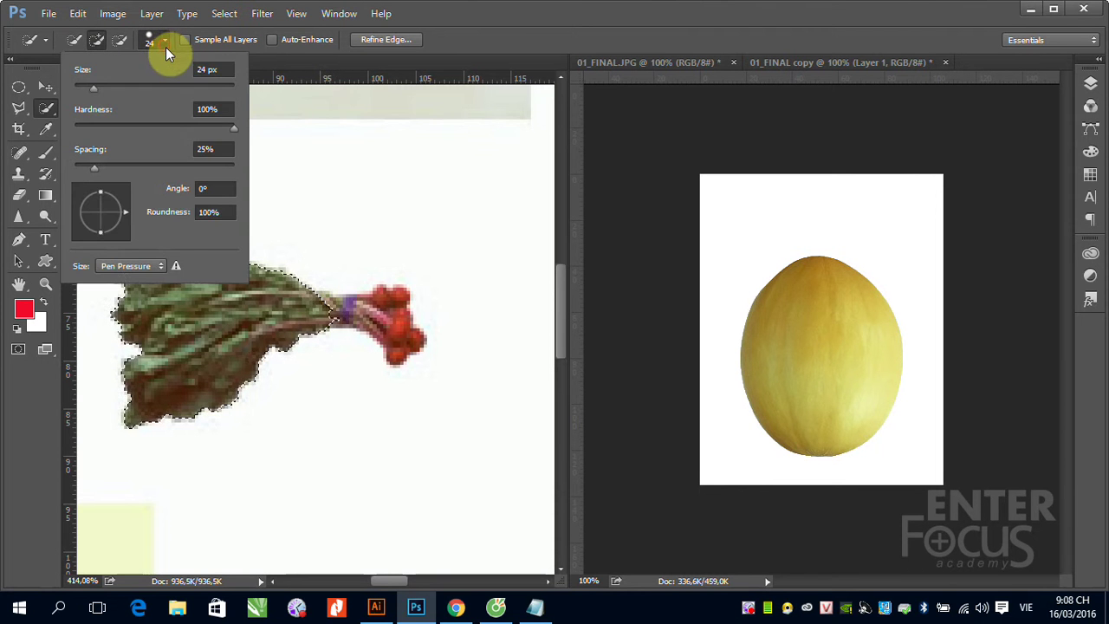
pyautogui.click(440, 168)
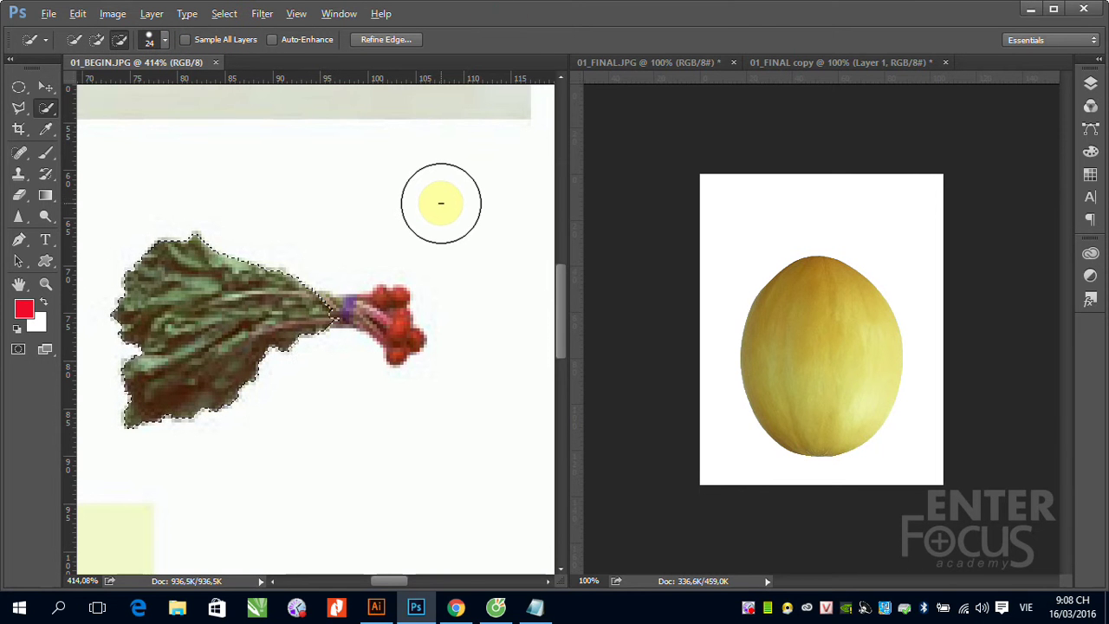
pyautogui.press('alt')
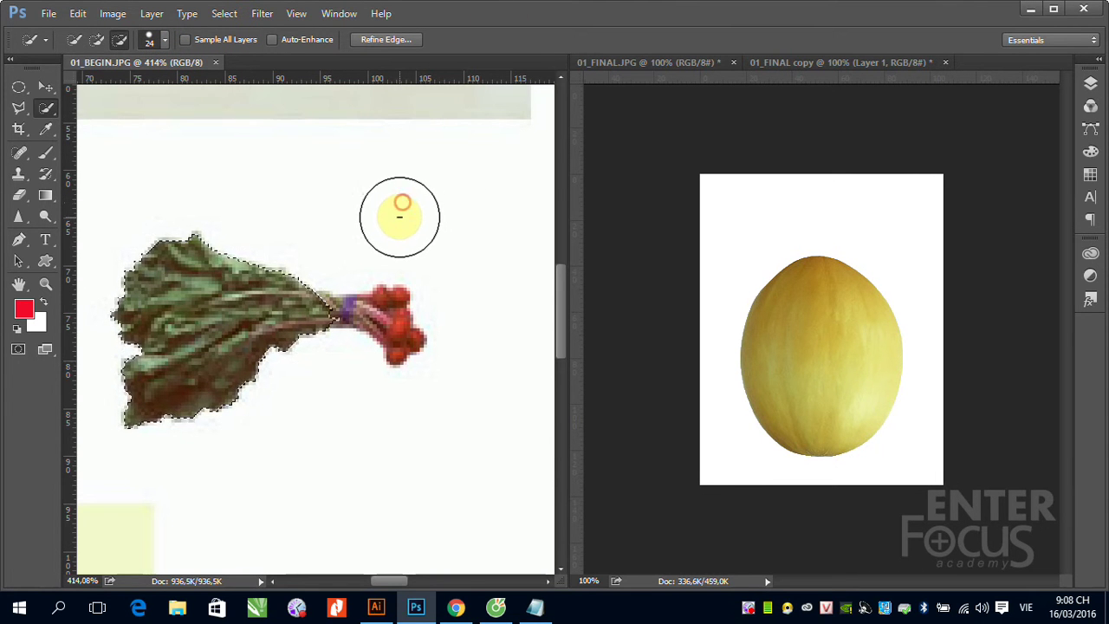
pyautogui.moveTo(368, 201)
pyautogui.mouseDown()
pyautogui.moveTo(348, 202)
pyautogui.moveTo(376, 203)
pyautogui.moveTo(362, 208)
pyautogui.mouseUp()
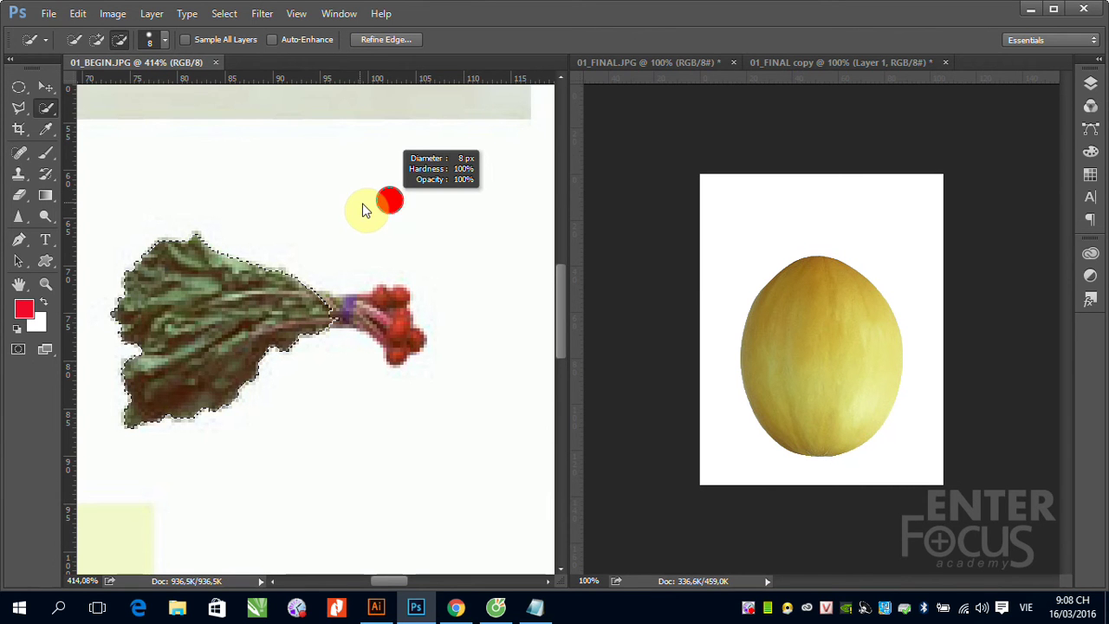
pyautogui.moveTo(381, 208); pyautogui.dragTo(360, 208)
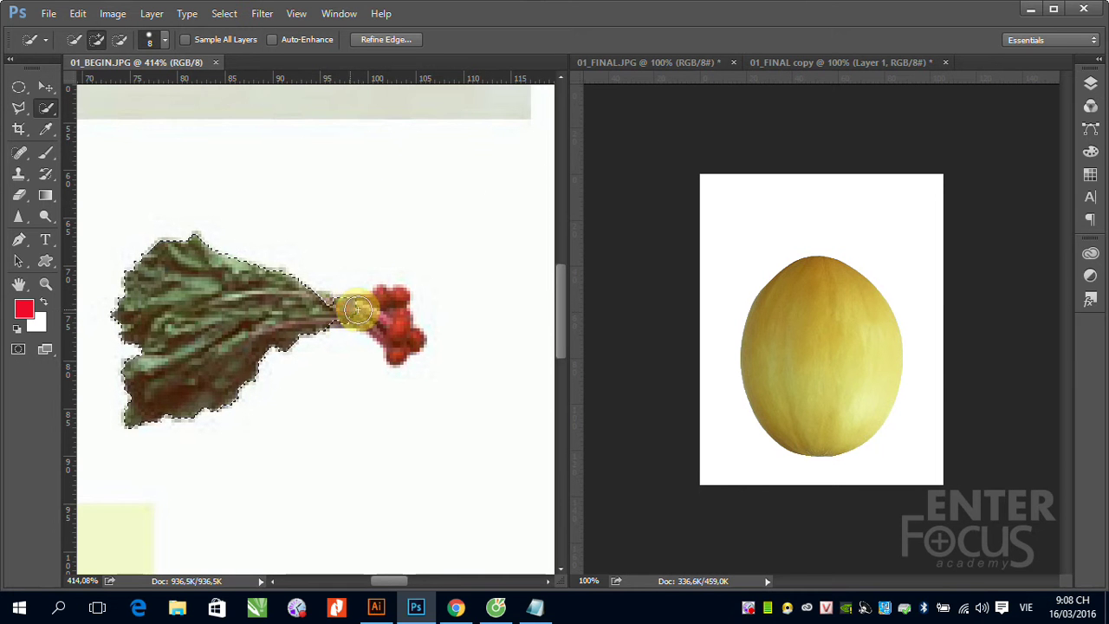
pyautogui.moveTo(357, 309); pyautogui.dragTo(411, 362)
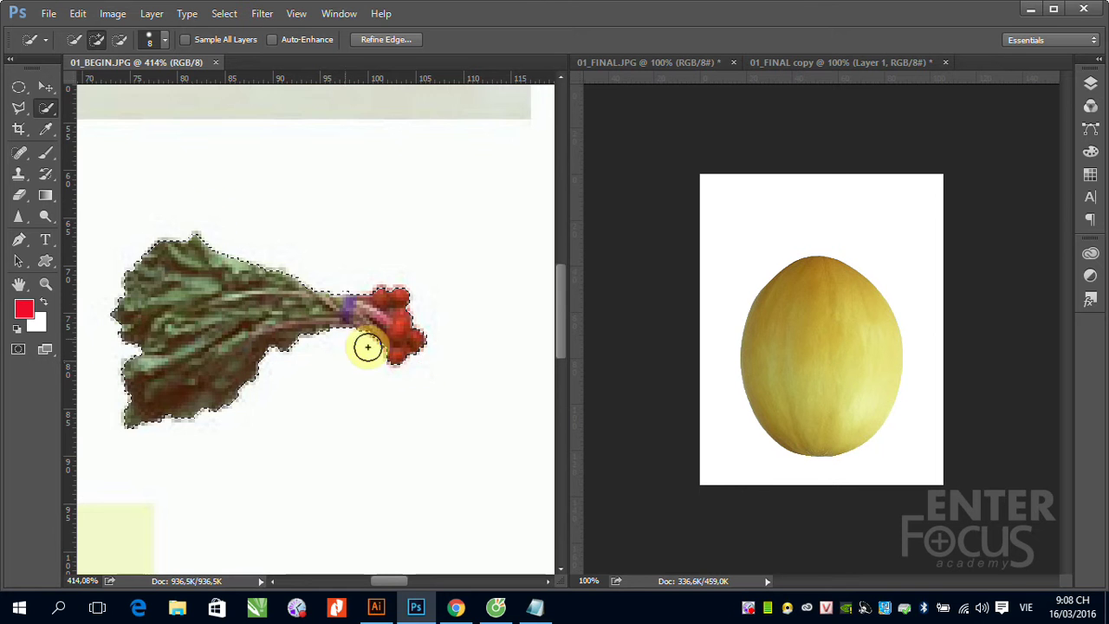
pyautogui.click(46, 87)
pyautogui.moveTo(196, 298); pyautogui.dragTo(760, 321)
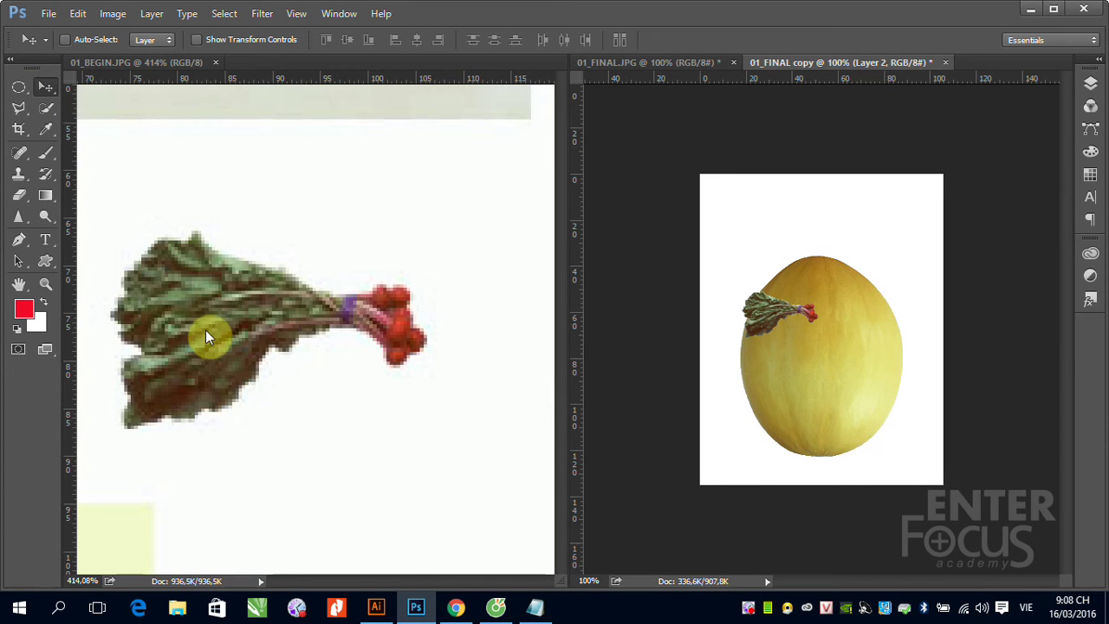
# Step: Trace the red grapefruit pulp with the Magnetic Lasso and copy it into 01_FINAL copy, overlapping the melon's left edge below the radish bunch
pyautogui.click(317, 286)
pyautogui.moveTo(318, 285); pyautogui.dragTo(335, 275)
pyautogui.moveTo(214, 278); pyautogui.dragTo(181, 203)
pyautogui.moveTo(347, 253); pyautogui.dragTo(300, 248)
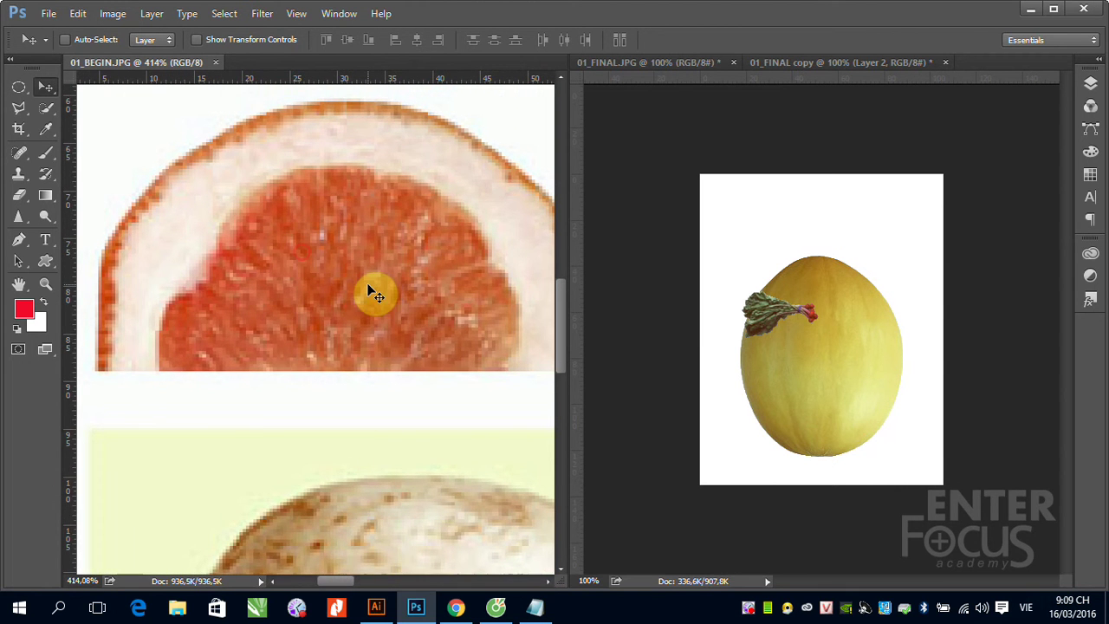
pyautogui.keyDown('ctrl'); pyautogui.keyDown('alt'); pyautogui.click(371, 295); pyautogui.keyUp('alt'); pyautogui.keyUp('ctrl')
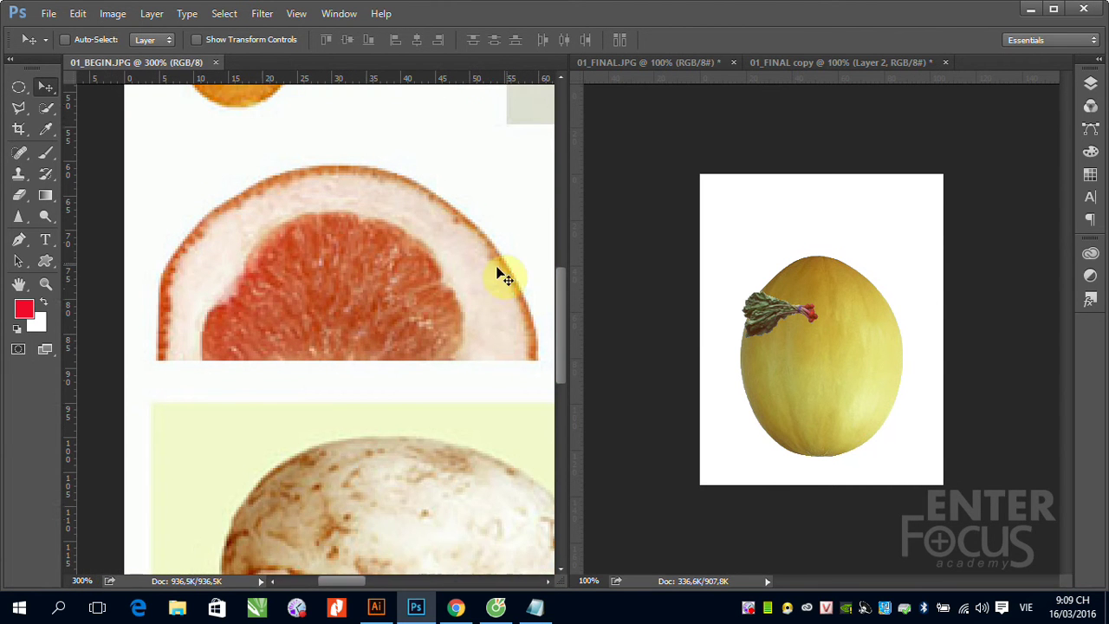
pyautogui.moveTo(468, 279); pyautogui.dragTo(424, 269)
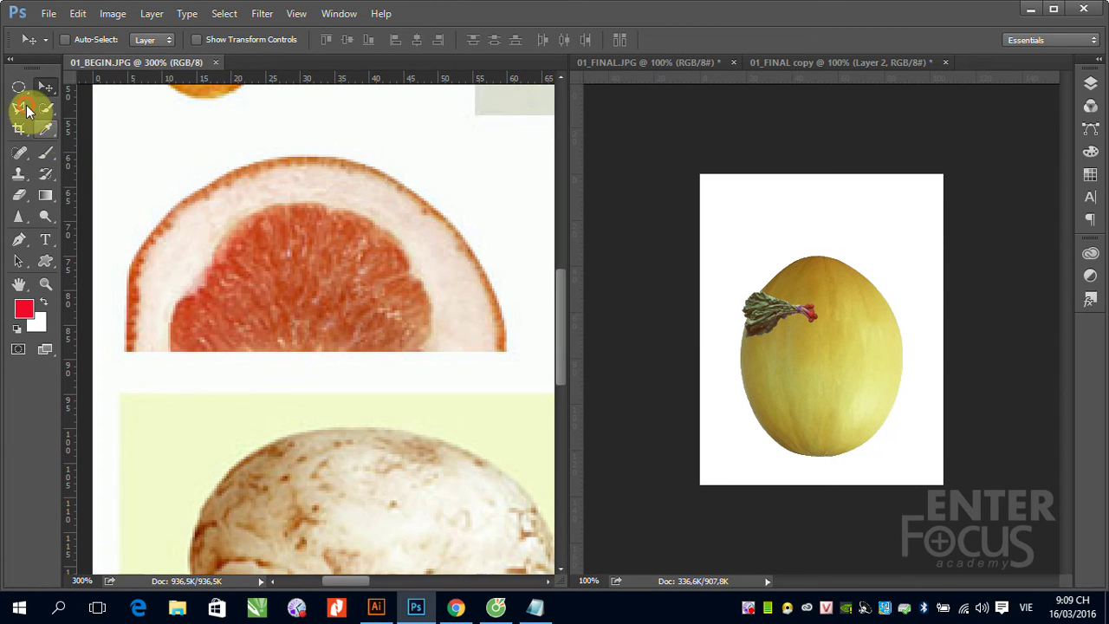
pyautogui.click(26, 105)
pyautogui.click(80, 135)
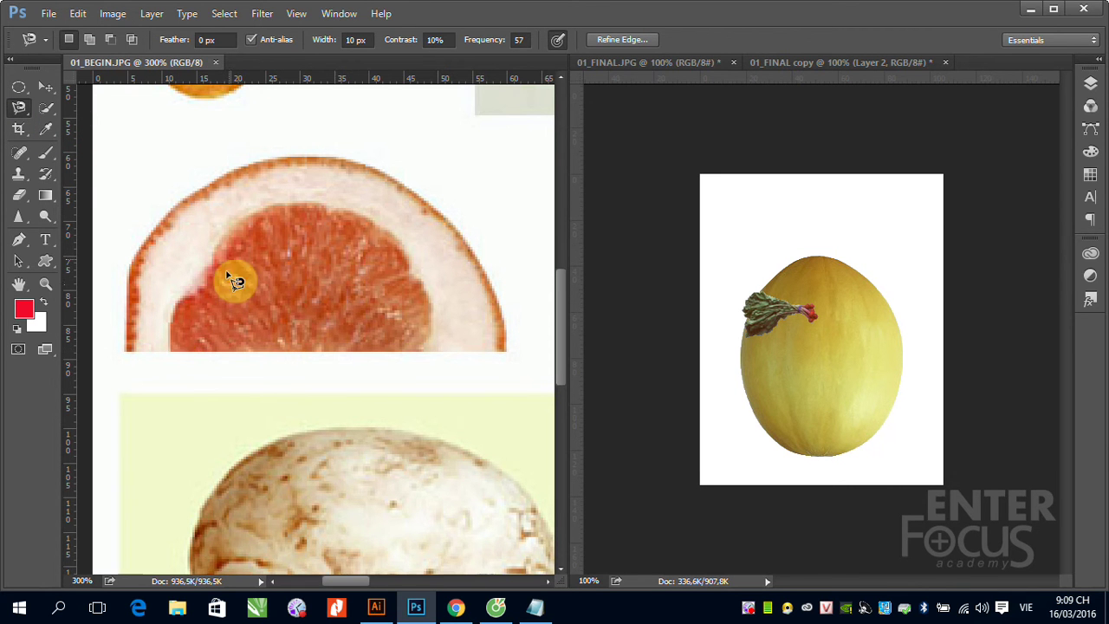
pyautogui.click(170, 351)
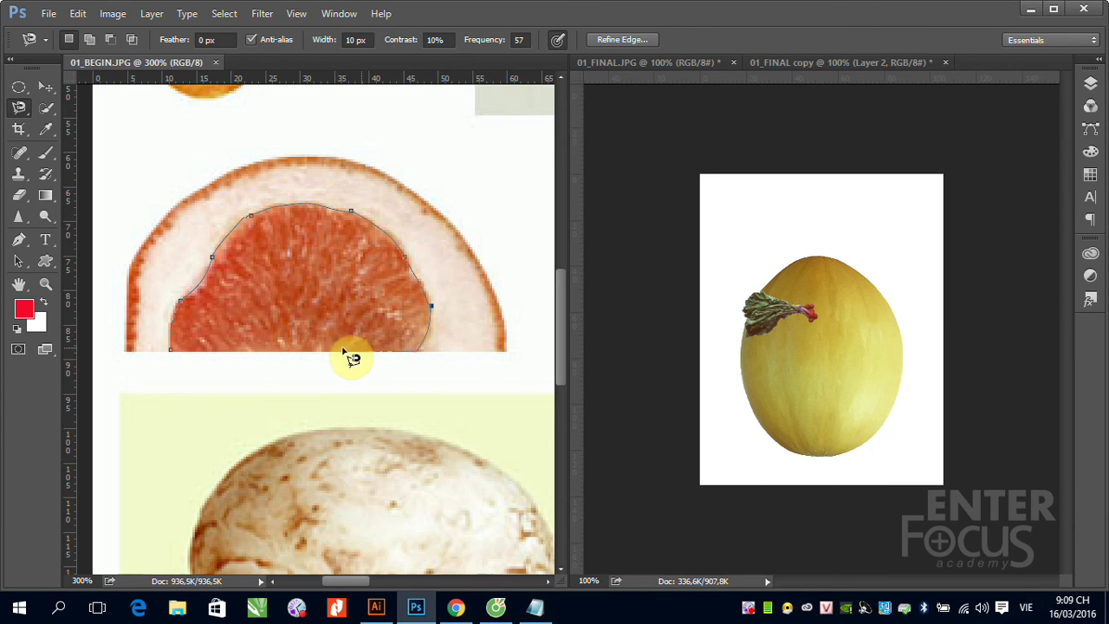
pyautogui.click(173, 355)
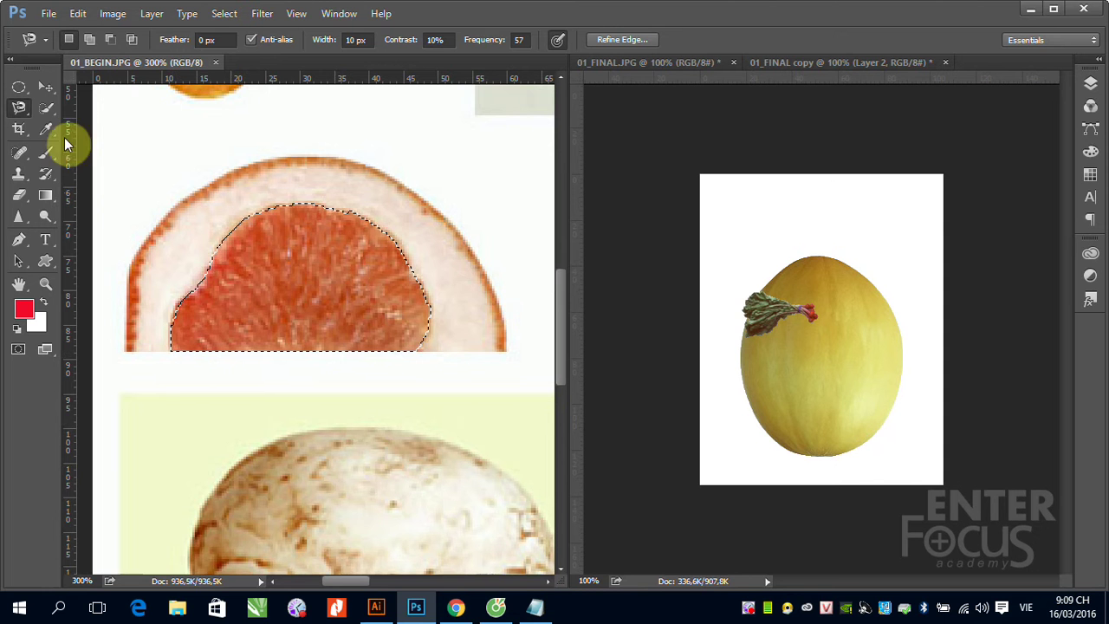
pyautogui.click(46, 87)
pyautogui.moveTo(336, 303); pyautogui.dragTo(755, 384)
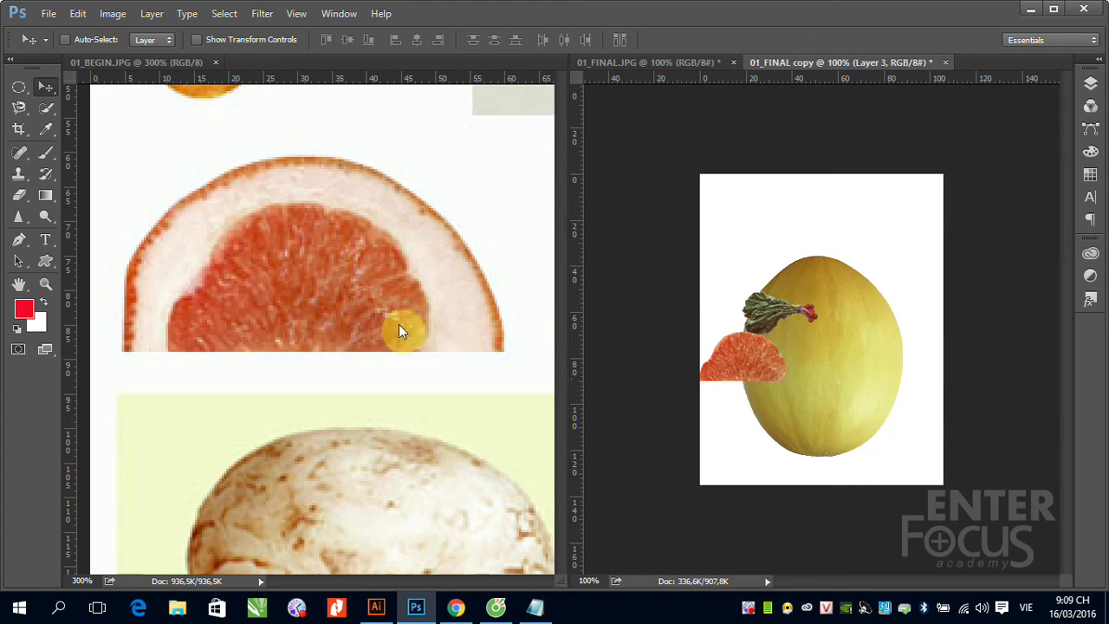
pyautogui.click(242, 179)
pyautogui.moveTo(315, 280); pyautogui.dragTo(346, 396)
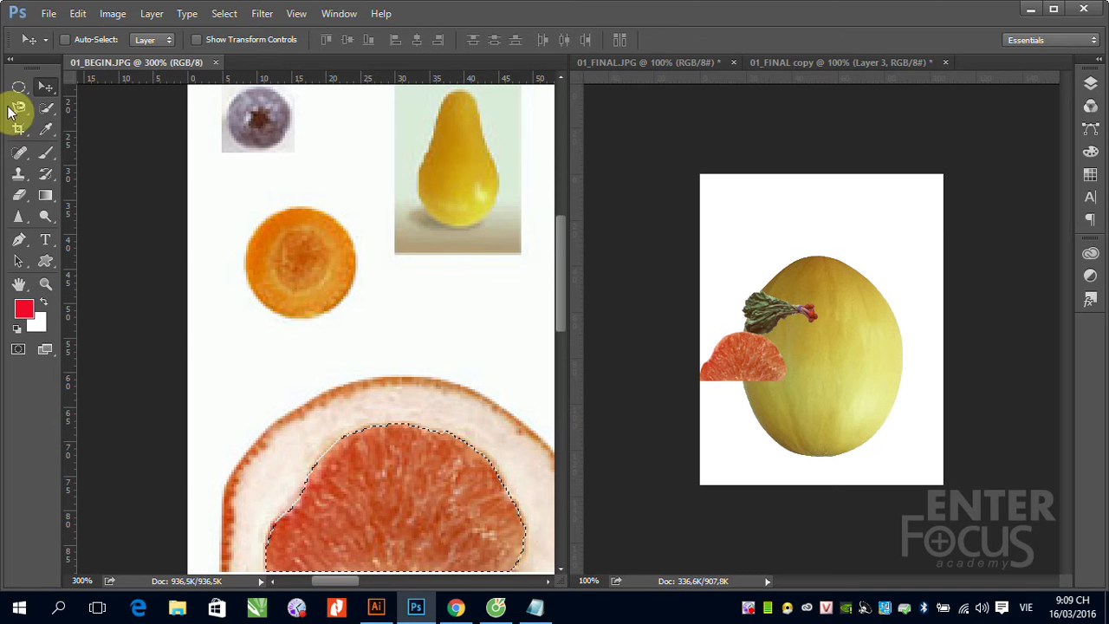
pyautogui.click(18, 89)
pyautogui.click(46, 108)
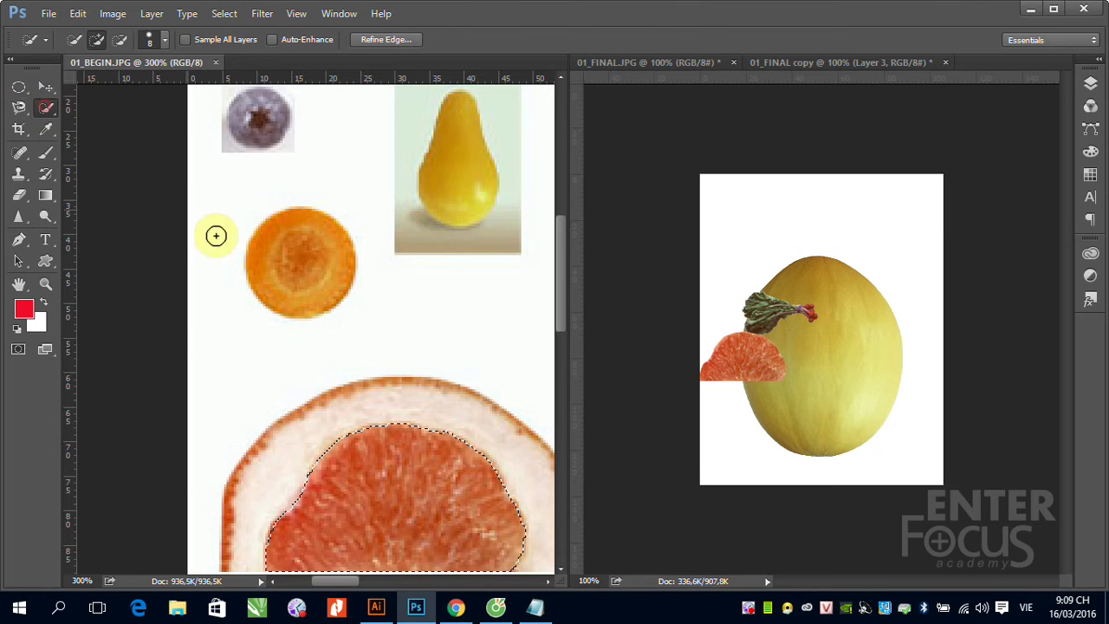
pyautogui.moveTo(254, 240); pyautogui.dragTo(291, 235)
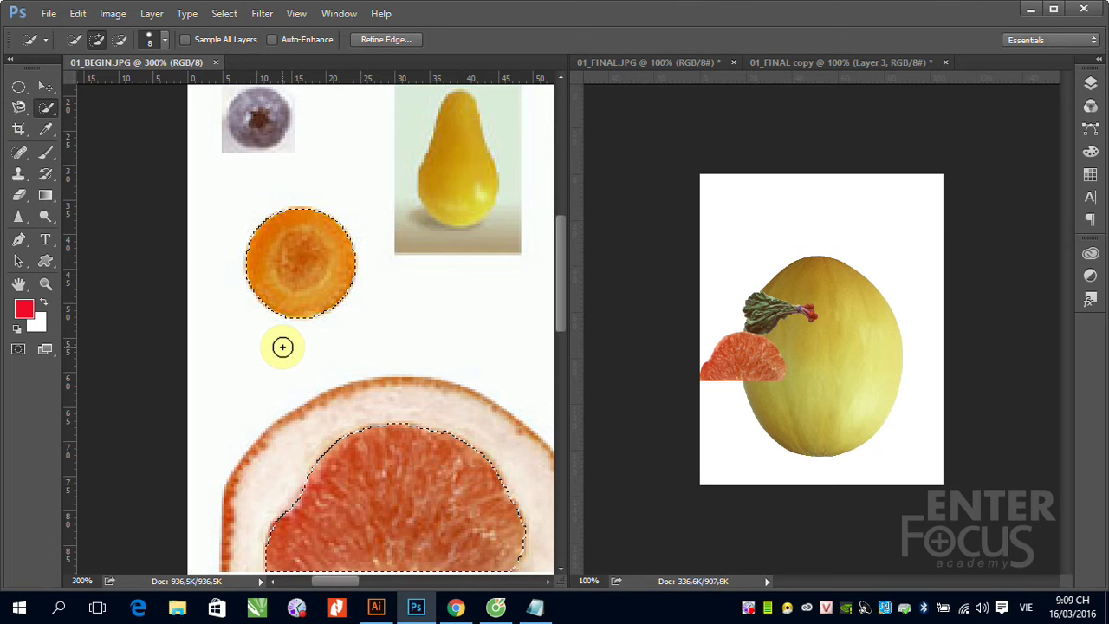
pyautogui.hotkey('ctrl', 'd')
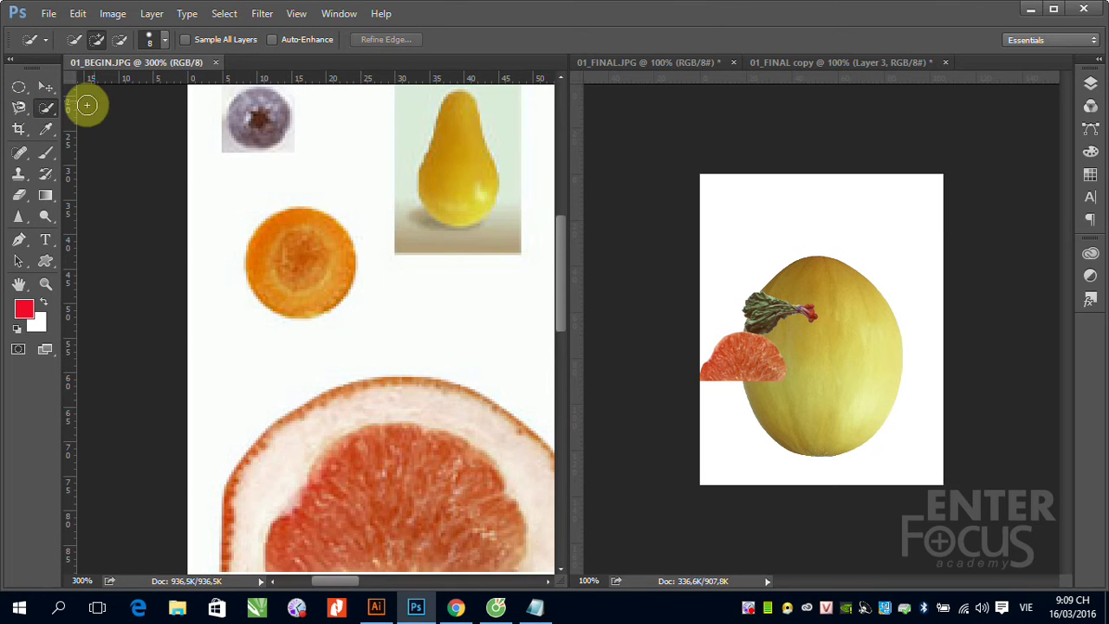
# Step: Select the round carrot slice with an elliptical marquee and copy it onto the melon just below the radishes in 01_FINAL copy
pyautogui.click(18, 88)
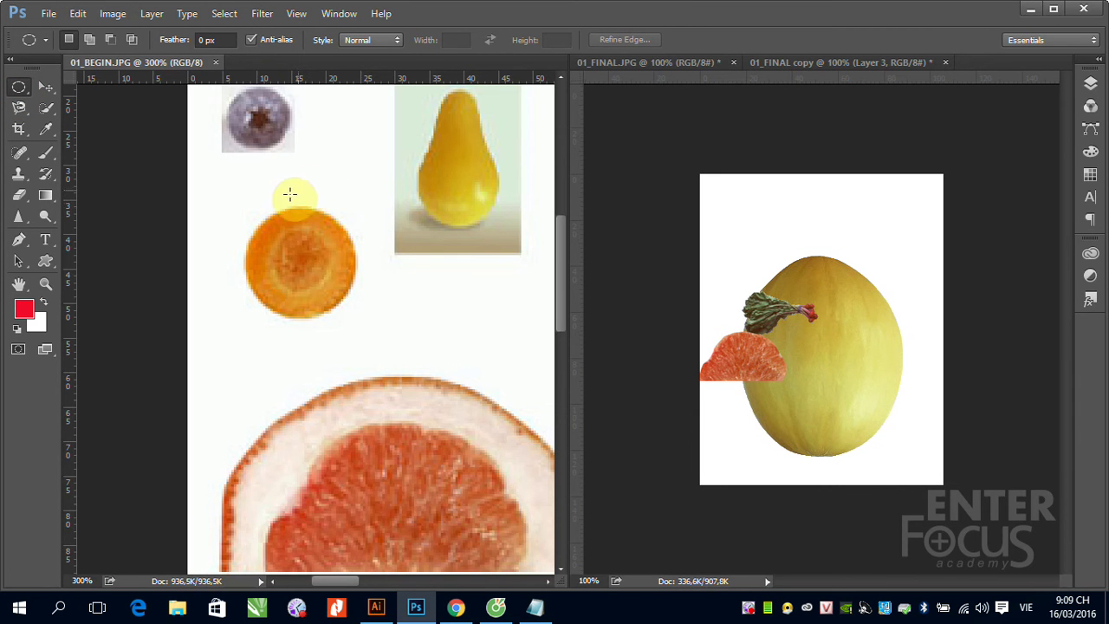
pyautogui.moveTo(266, 203); pyautogui.dragTo(355, 315)
pyautogui.press('space')
pyautogui.press('space')
pyautogui.moveTo(355, 316); pyautogui.dragTo(355, 316)
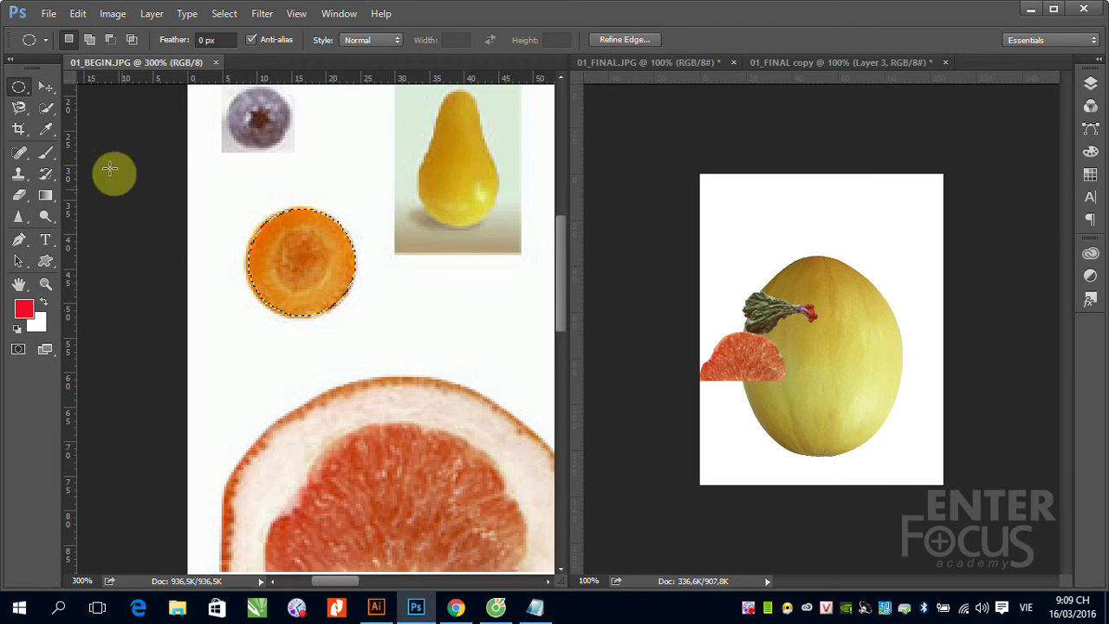
pyautogui.click(46, 87)
pyautogui.moveTo(277, 260); pyautogui.dragTo(793, 348)
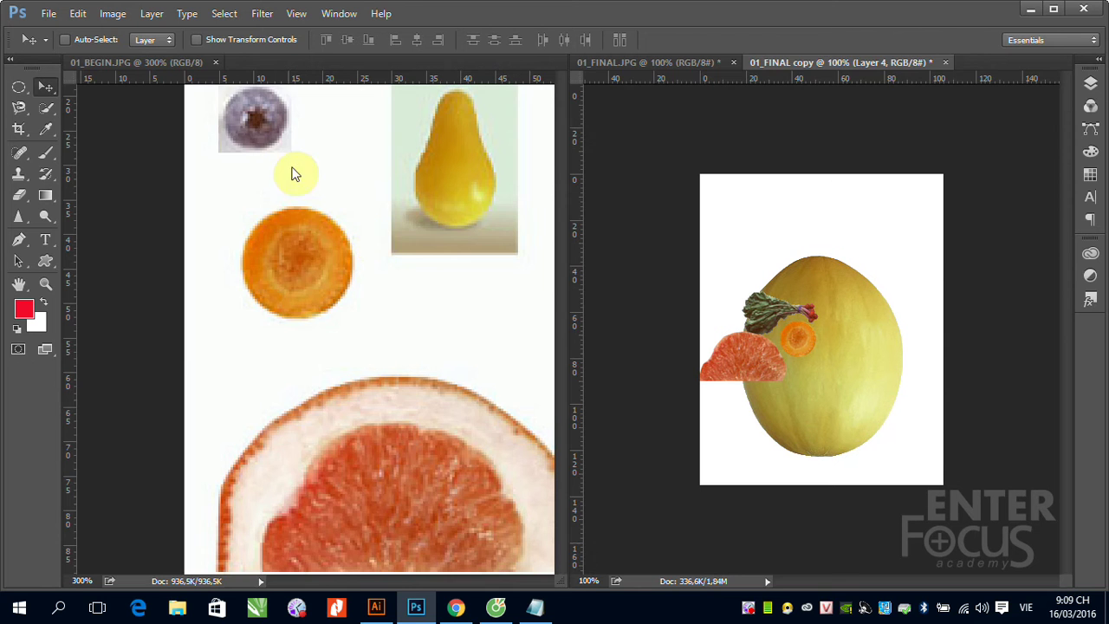
# Step: Select the blueberry with an elliptical marquee drawn from its centre and copy it onto the middle of the carrot slice in 01_FINAL copy
pyautogui.click(257, 191)
pyautogui.scroll(2, 257, 228)
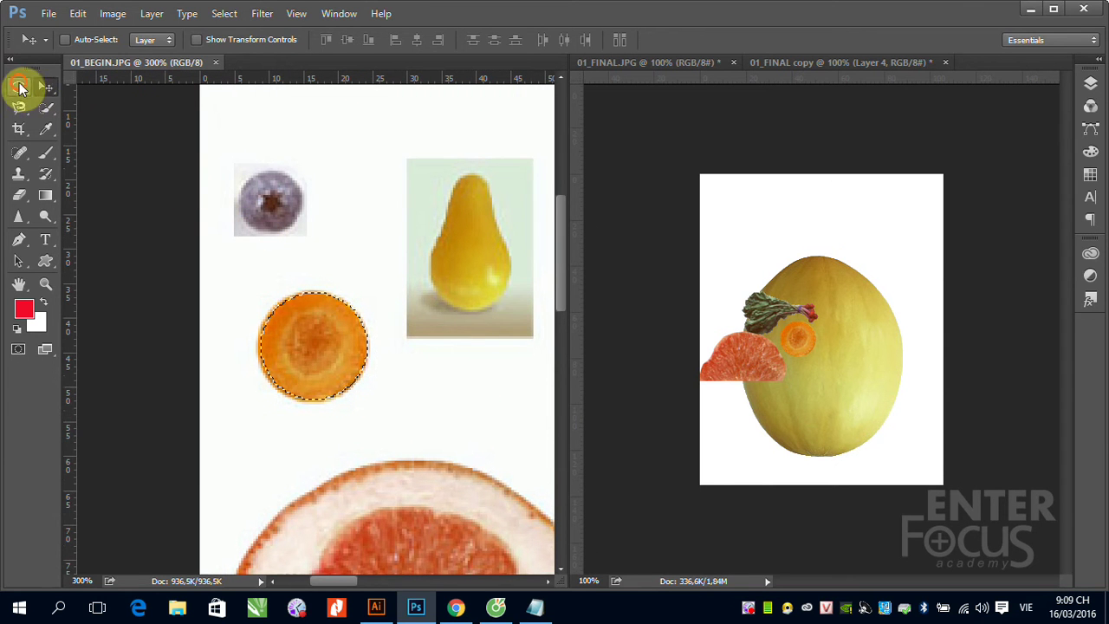
pyautogui.click(18, 86)
pyautogui.moveTo(217, 149); pyautogui.dragTo(321, 248)
pyautogui.scroll(5, 286, 260)
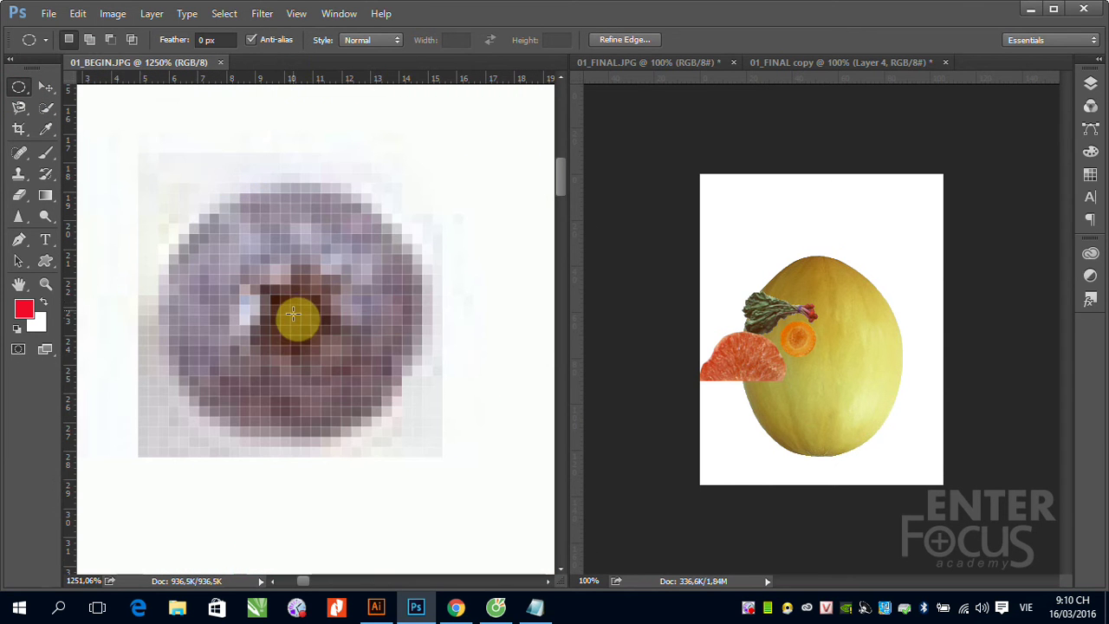
pyautogui.moveTo(291, 315); pyautogui.dragTo(227, 241)
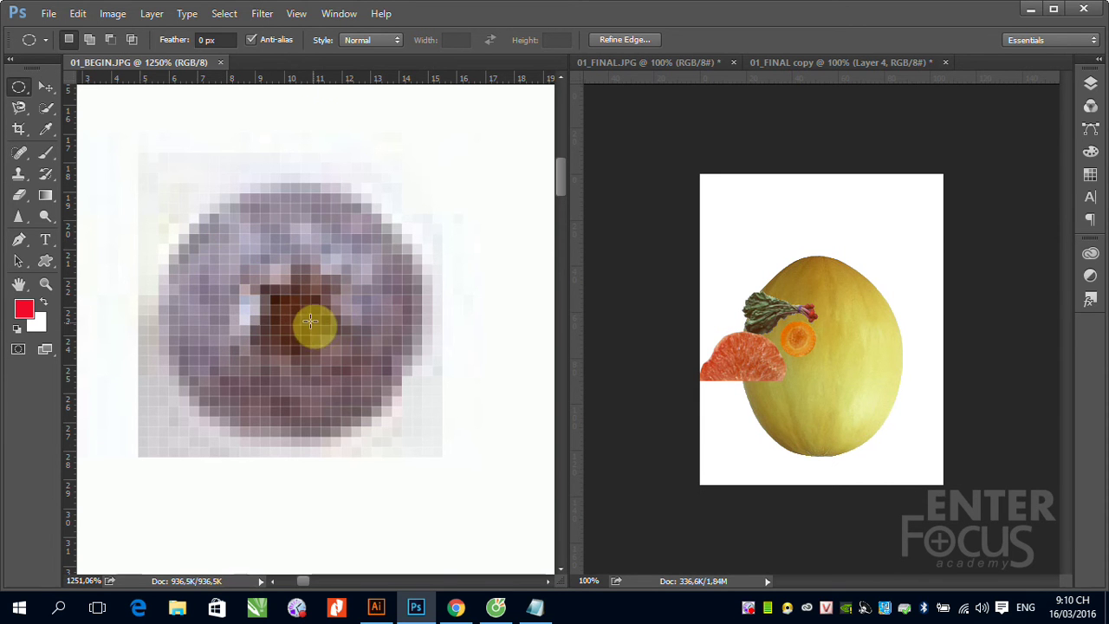
pyautogui.click(300, 320)
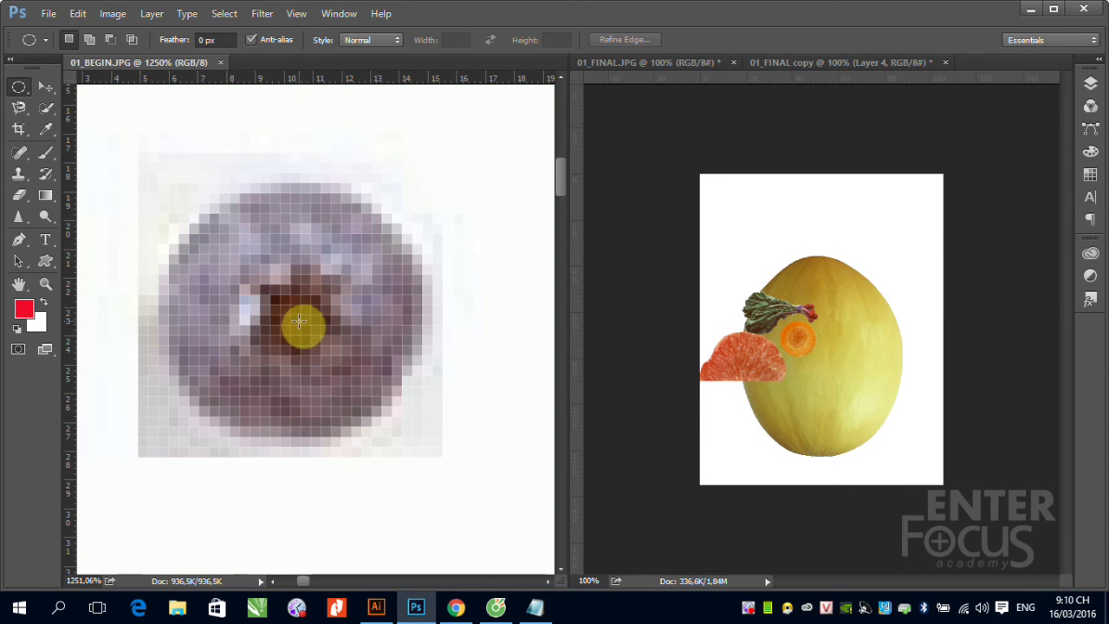
pyautogui.moveTo(290, 316); pyautogui.dragTo(161, 185)
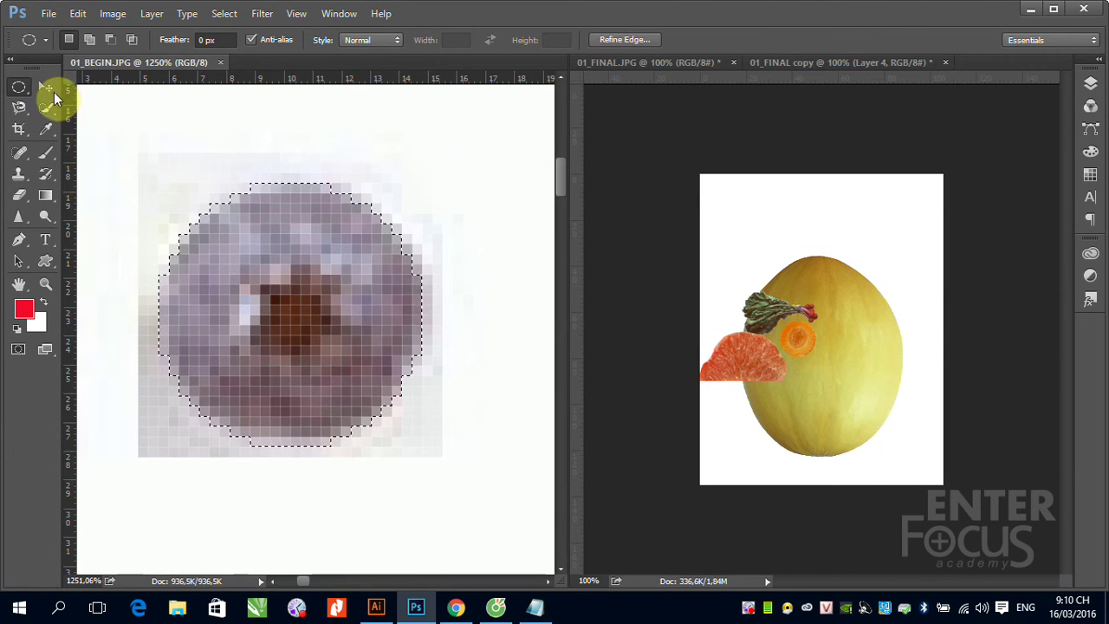
pyautogui.click(50, 90)
pyautogui.moveTo(321, 289); pyautogui.dragTo(798, 341)
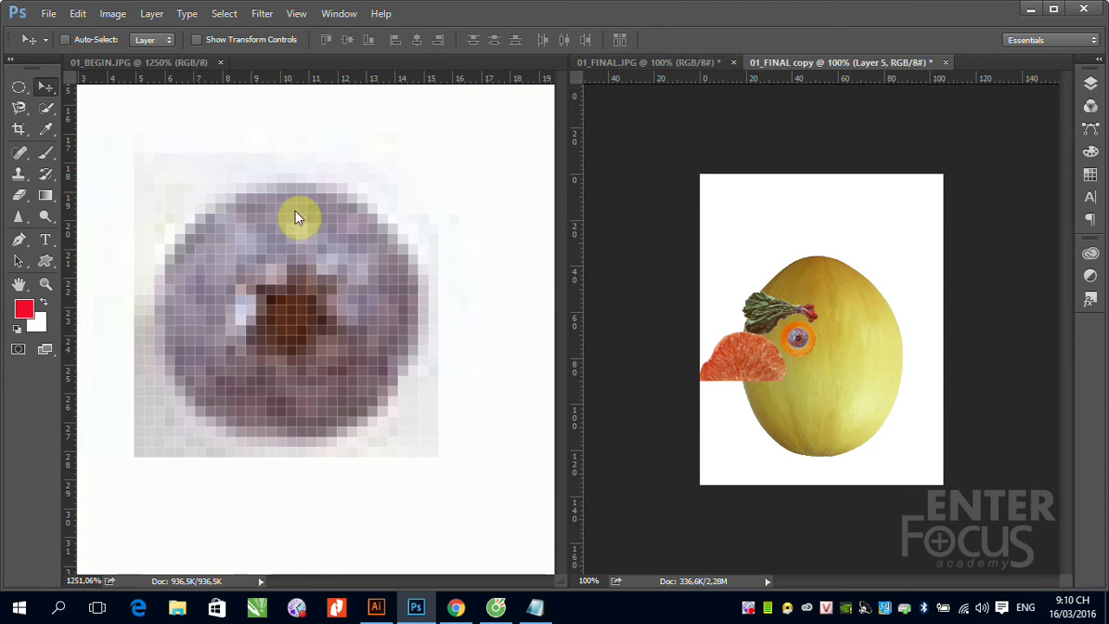
# Step: Add the yellow pear to the current selection with the Quick Selection tool and copy the selection so the pear lies near the melon's centre
pyautogui.moveTo(425, 252); pyautogui.dragTo(336, 254)
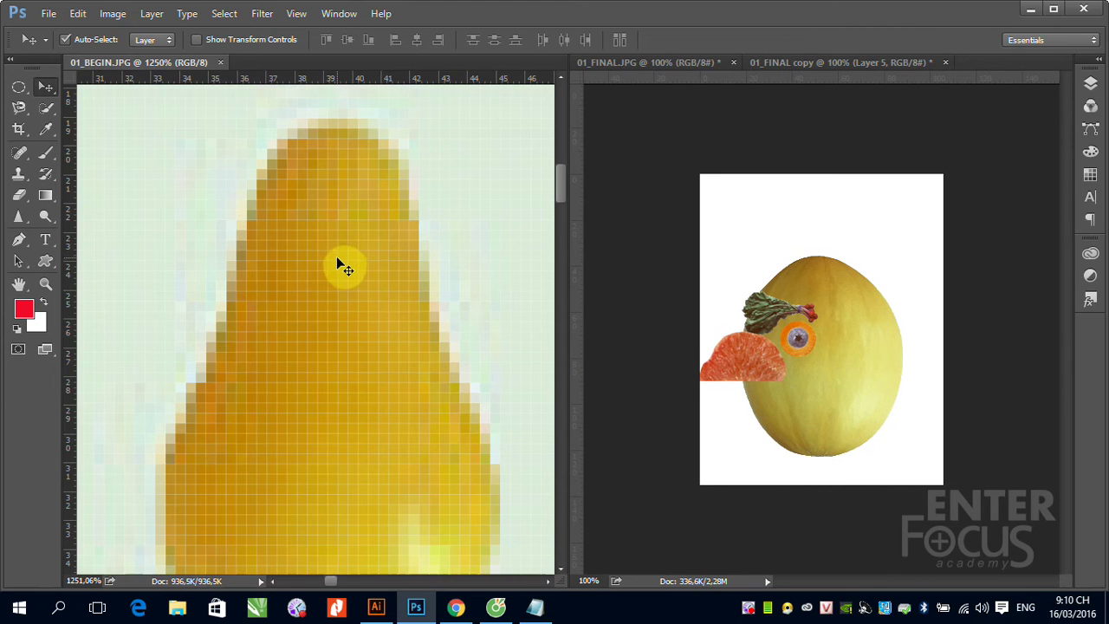
pyautogui.hotkey('ctrl', '-')
pyautogui.hotkey('ctrl', '-')
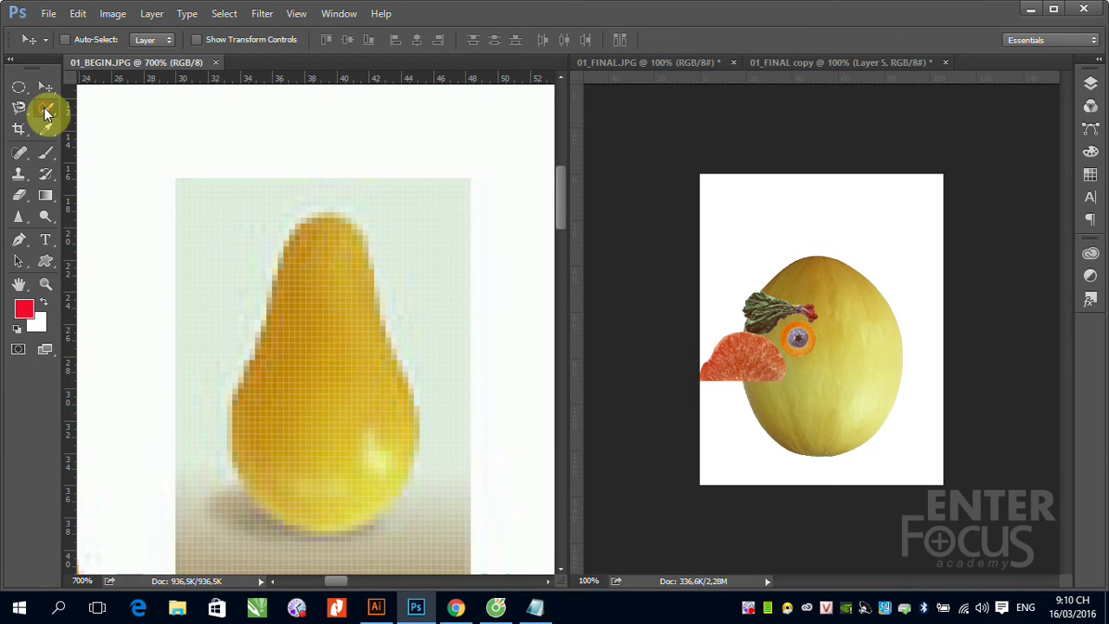
pyautogui.moveTo(46, 108)
pyautogui.mouseDown()
pyautogui.moveTo(95, 119)
pyautogui.moveTo(81, 108)
pyautogui.mouseUp()
pyautogui.moveTo(315, 288)
pyautogui.mouseDown()
pyautogui.moveTo(297, 367)
pyautogui.moveTo(354, 458)
pyautogui.mouseUp()
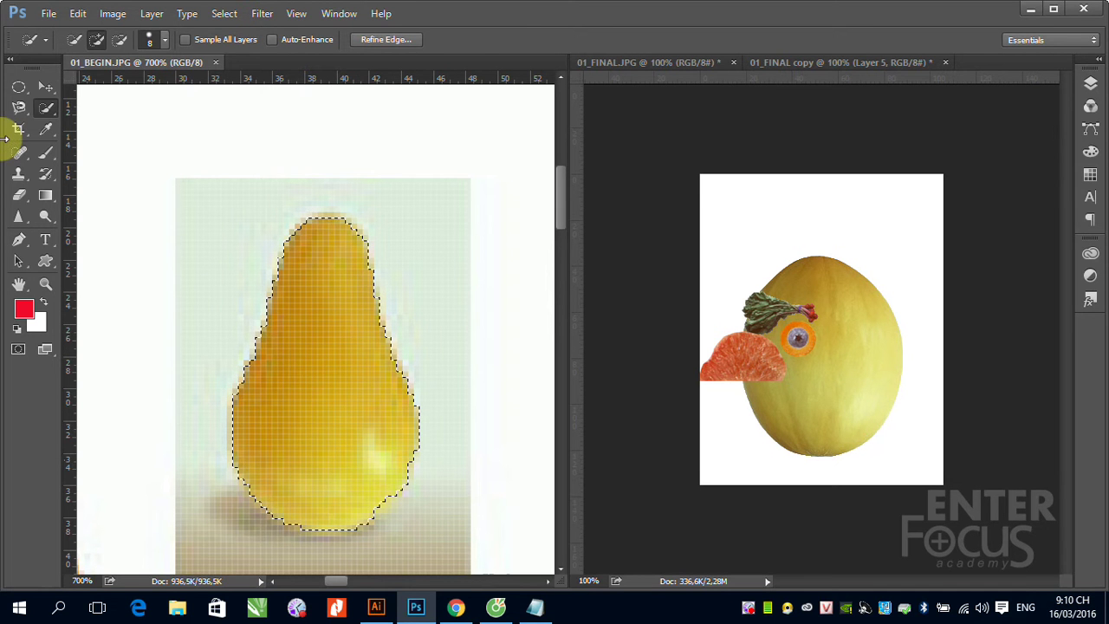
pyautogui.click(46, 86)
pyautogui.moveTo(365, 425); pyautogui.dragTo(830, 366)
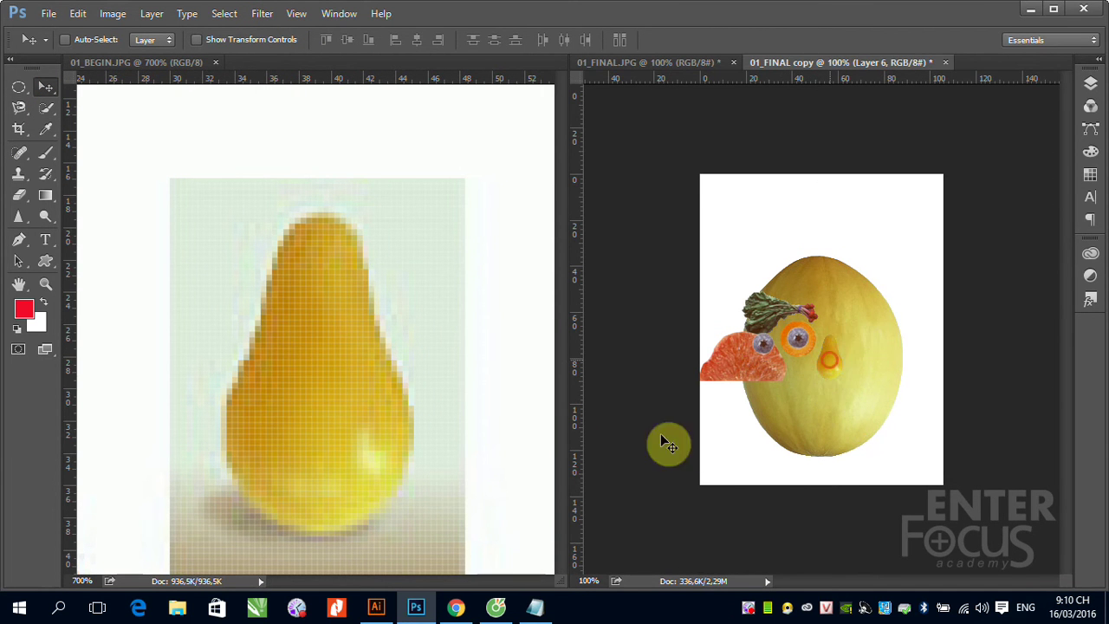
# Step: Select the kiwi slice in 01_BEGIN.JPG with an elliptical marquee and copy it onto the melon just below the pear in 01_FINAL copy
pyautogui.click(359, 337)
pyautogui.scroll(-5, 395, 457)
pyautogui.scroll(-10, 395, 457)
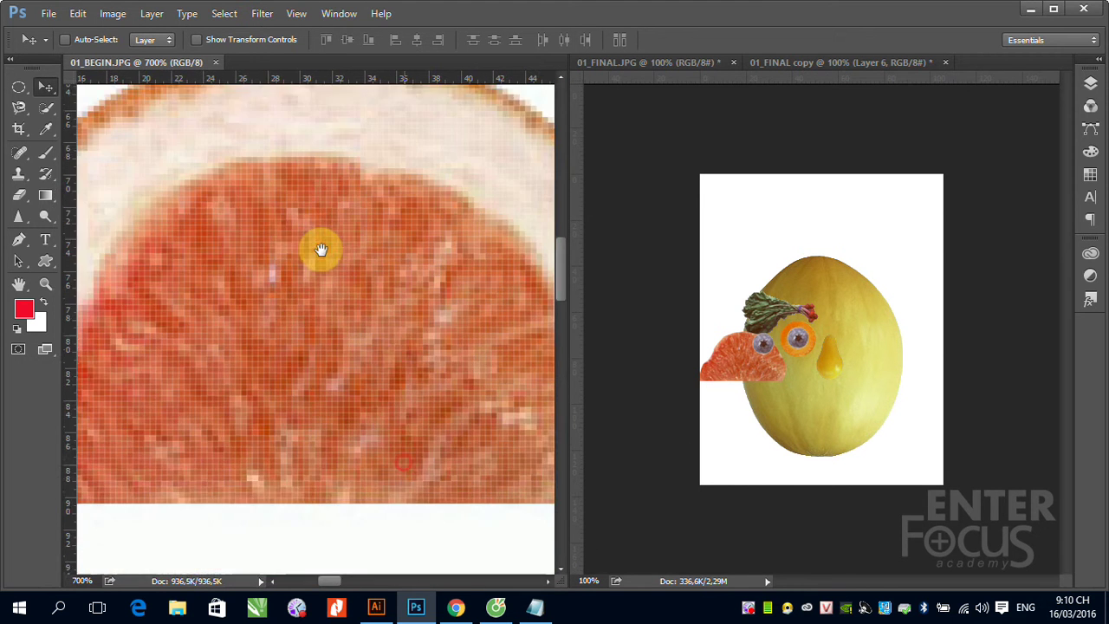
pyautogui.scroll(5, 391, 446)
pyautogui.hscroll(5, 390, 445)
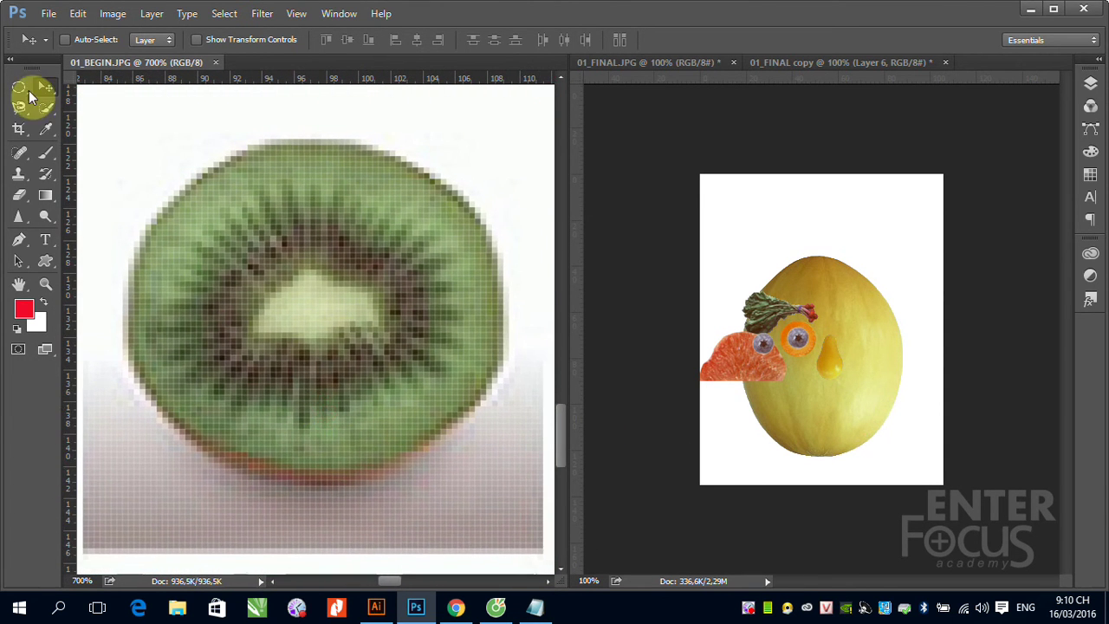
pyautogui.click(19, 87)
pyautogui.moveTo(208, 180); pyautogui.dragTo(499, 468)
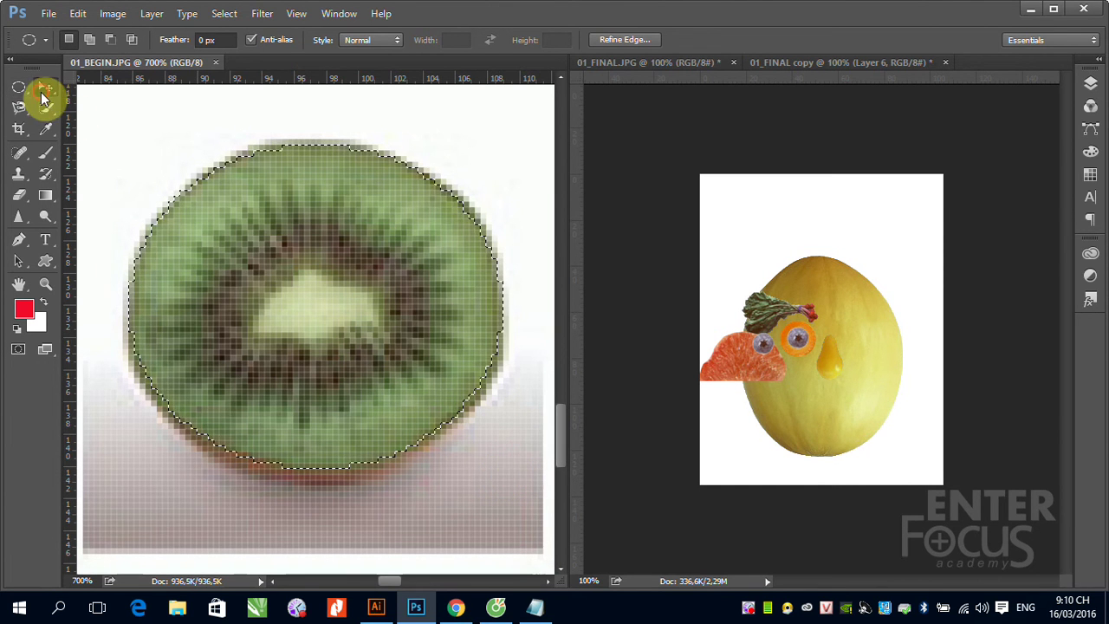
pyautogui.click(46, 86)
pyautogui.moveTo(273, 298); pyautogui.dragTo(823, 414)
# Step: Draw a rectangular marquee around the whole mushroom in 01_BEGIN.JPG and switch to the Magic Wand tool
pyautogui.click(169, 292)
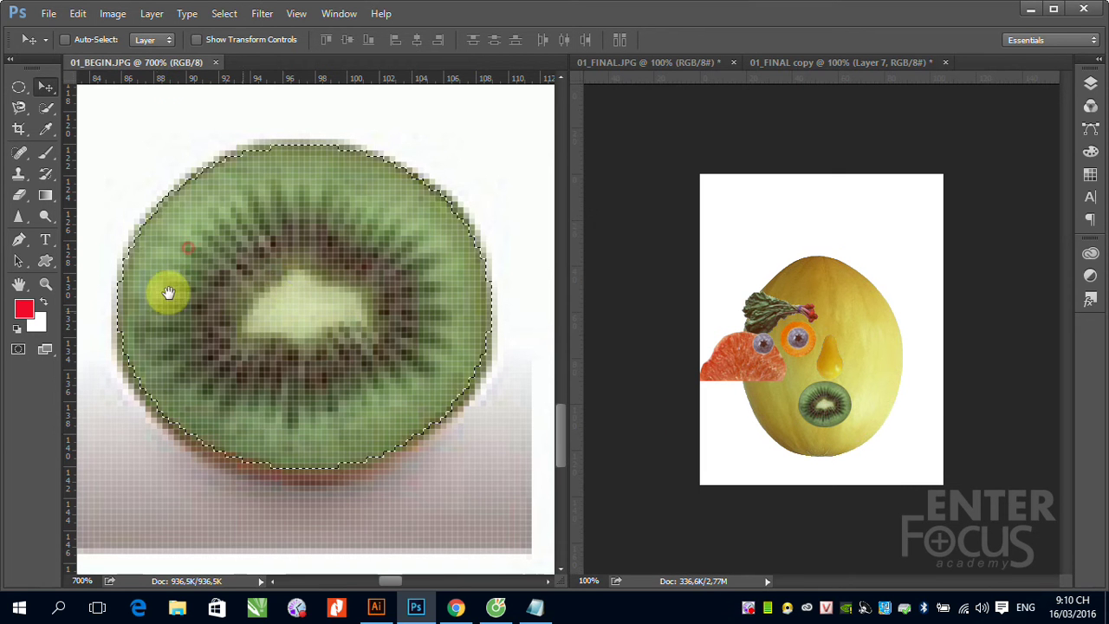
pyautogui.moveTo(168, 292); pyautogui.dragTo(384, 372)
pyautogui.scroll(2, 383, 372)
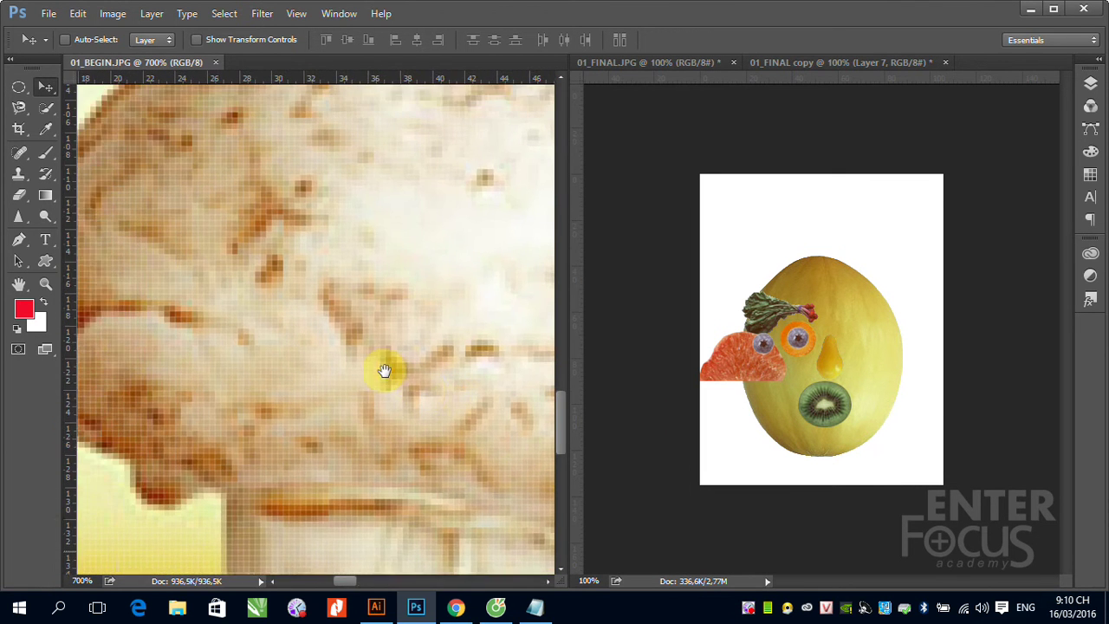
pyautogui.scroll(-3, 384, 371)
pyautogui.scroll(-1, 389, 379)
pyautogui.moveTo(425, 389); pyautogui.dragTo(359, 372)
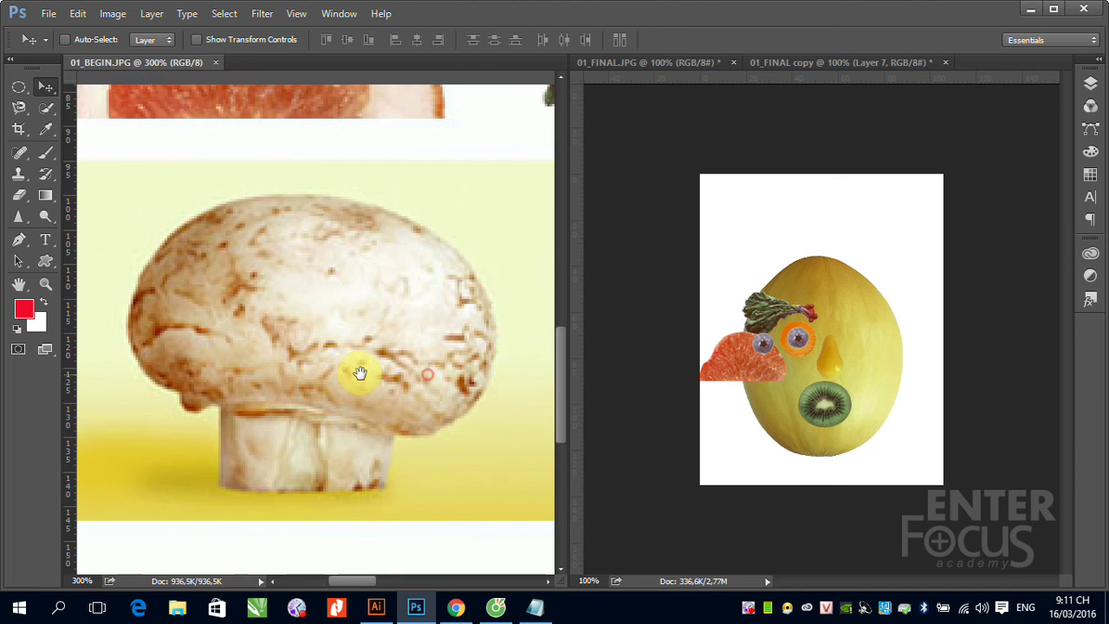
pyautogui.click(21, 90)
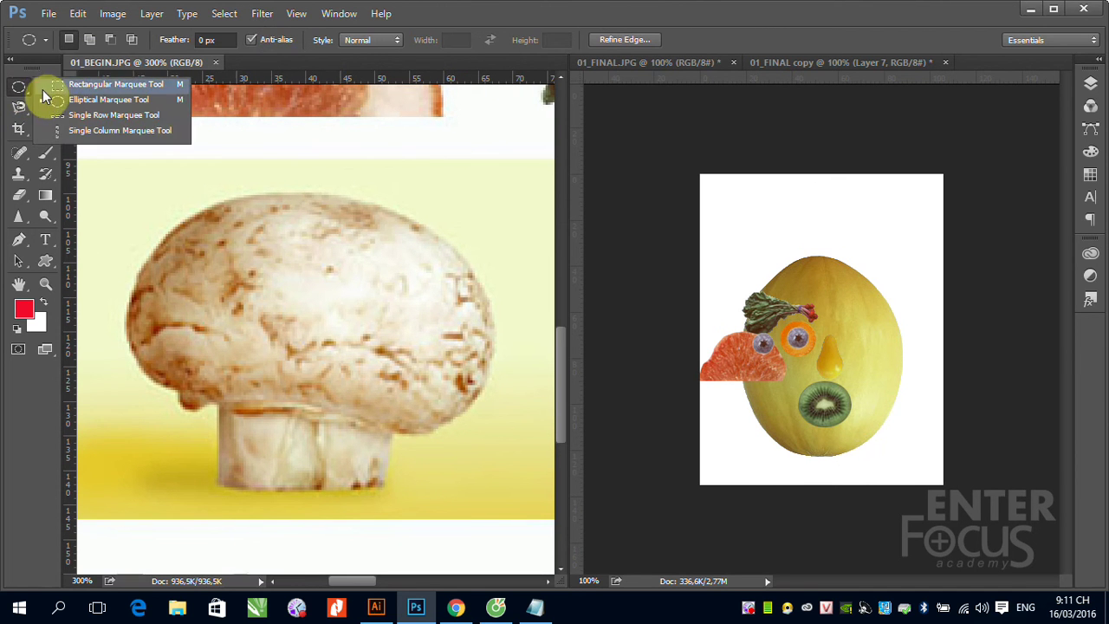
pyautogui.click(68, 85)
pyautogui.moveTo(106, 190); pyautogui.dragTo(521, 506)
pyautogui.press('space')
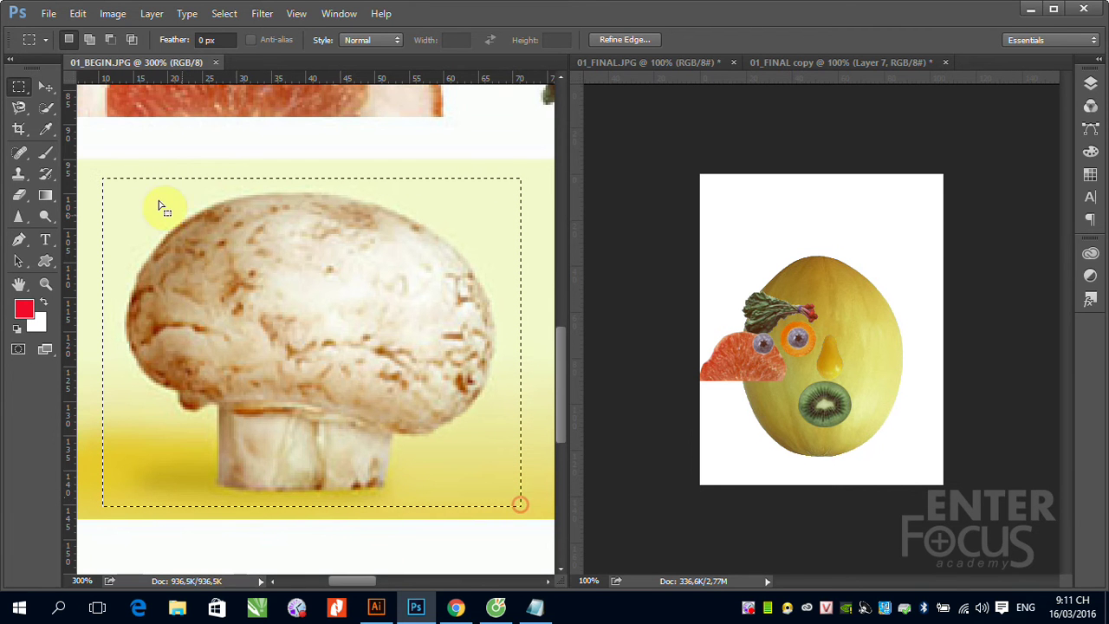
pyautogui.moveTo(46, 115); pyautogui.dragTo(87, 124)
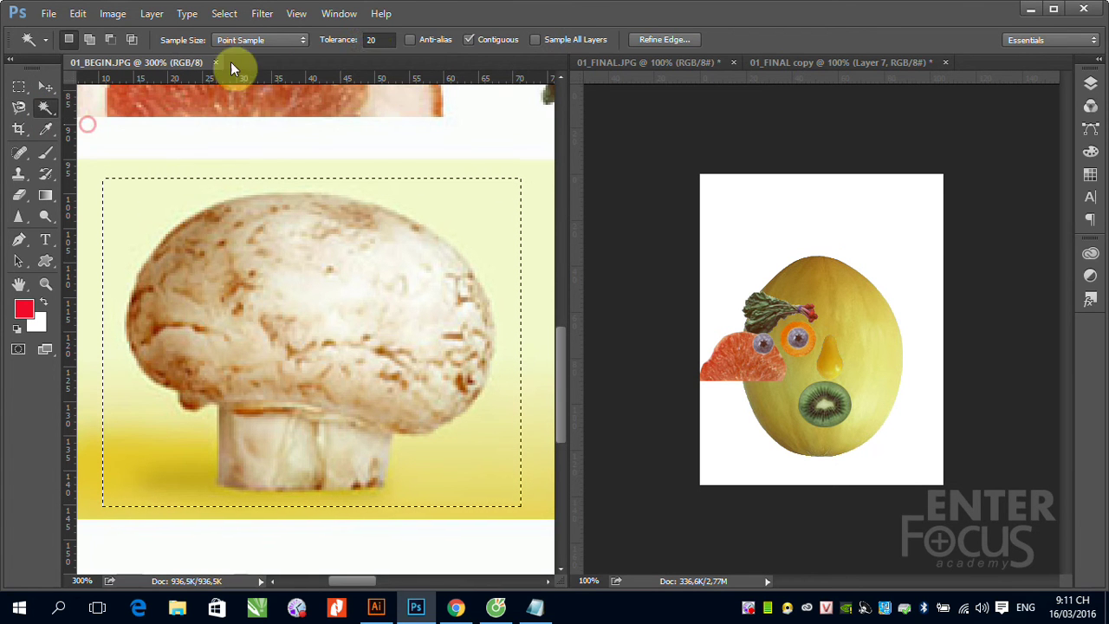
# Step: Try to subtract the yellow background from the mushroom selection with the Magic Wand at a tolerance of 32
pyautogui.moveTo(370, 39); pyautogui.dragTo(381, 39)
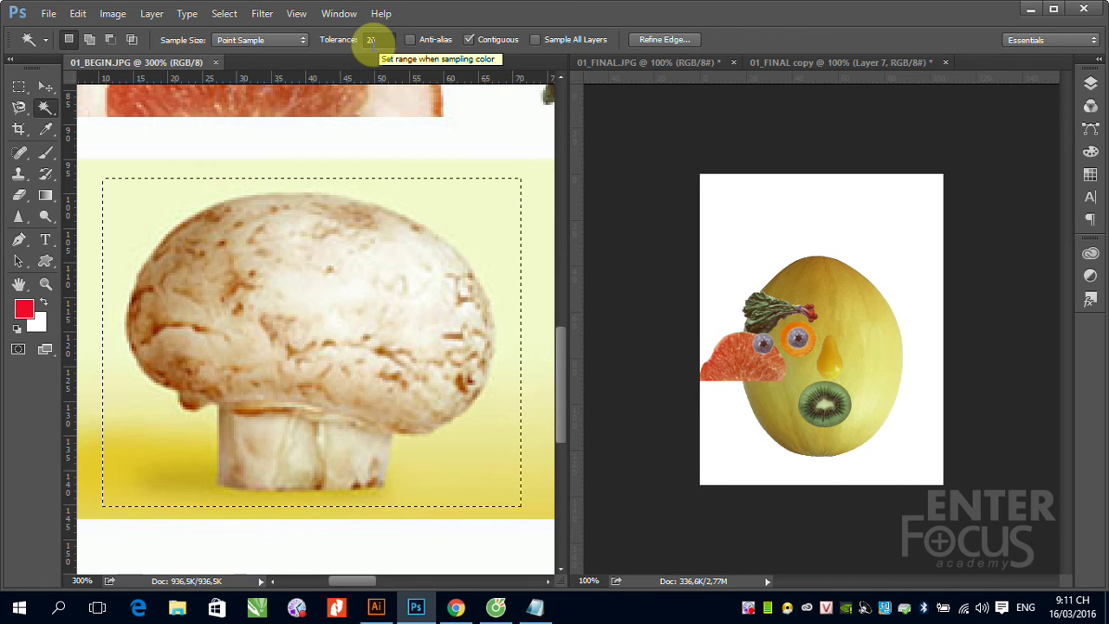
pyautogui.click(371, 39)
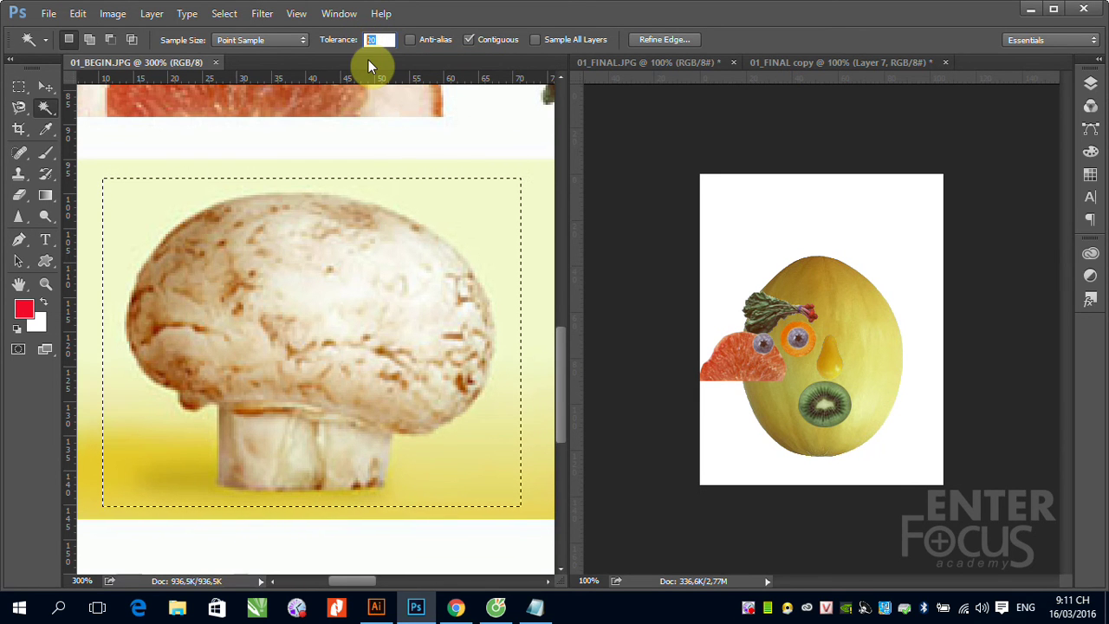
pyautogui.write('32')
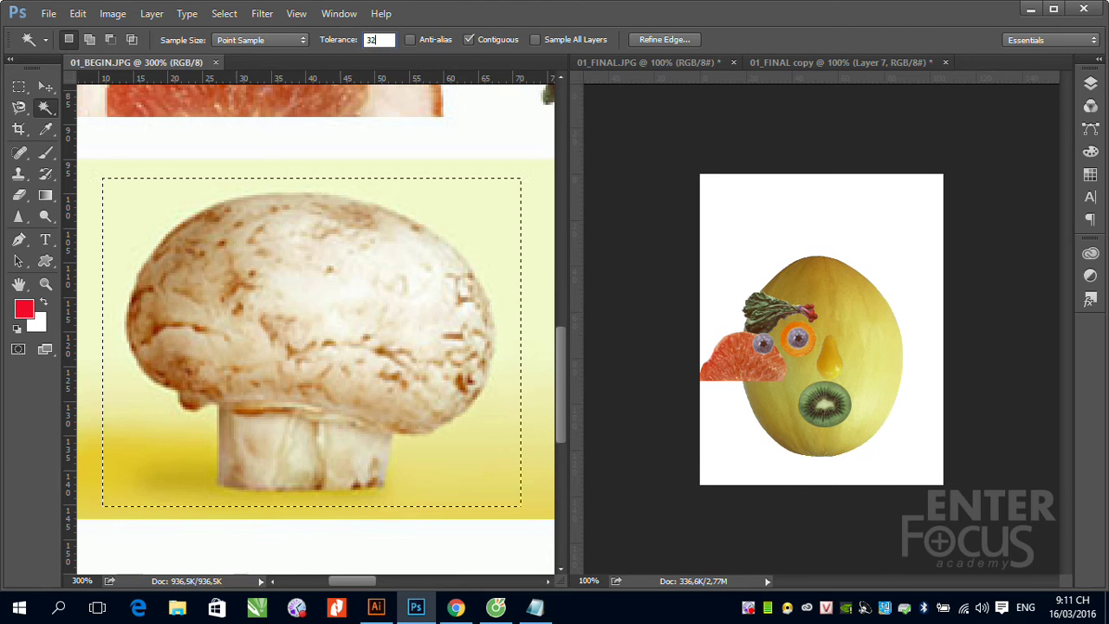
pyautogui.press('Return')
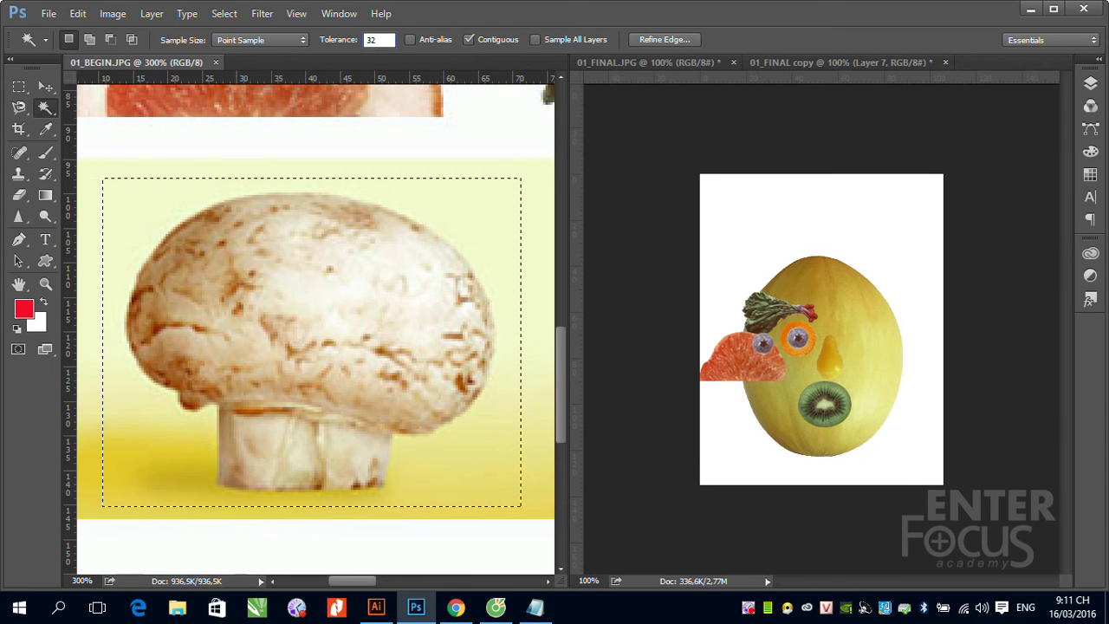
pyautogui.press('alt')
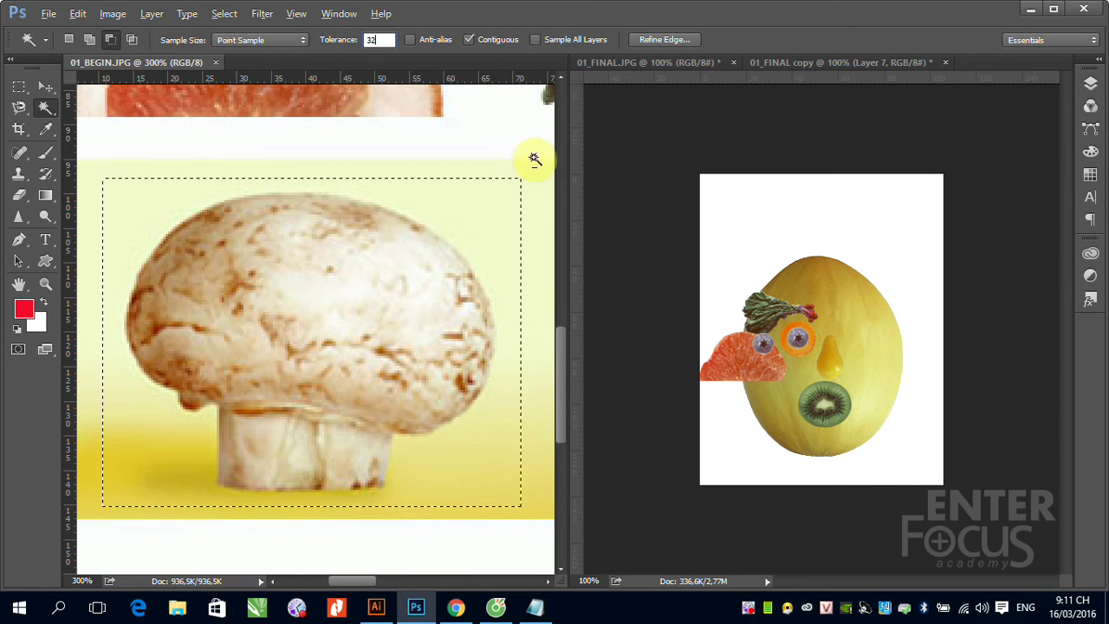
pyautogui.keyDown('alt'); pyautogui.click(495, 210); pyautogui.keyUp('alt')
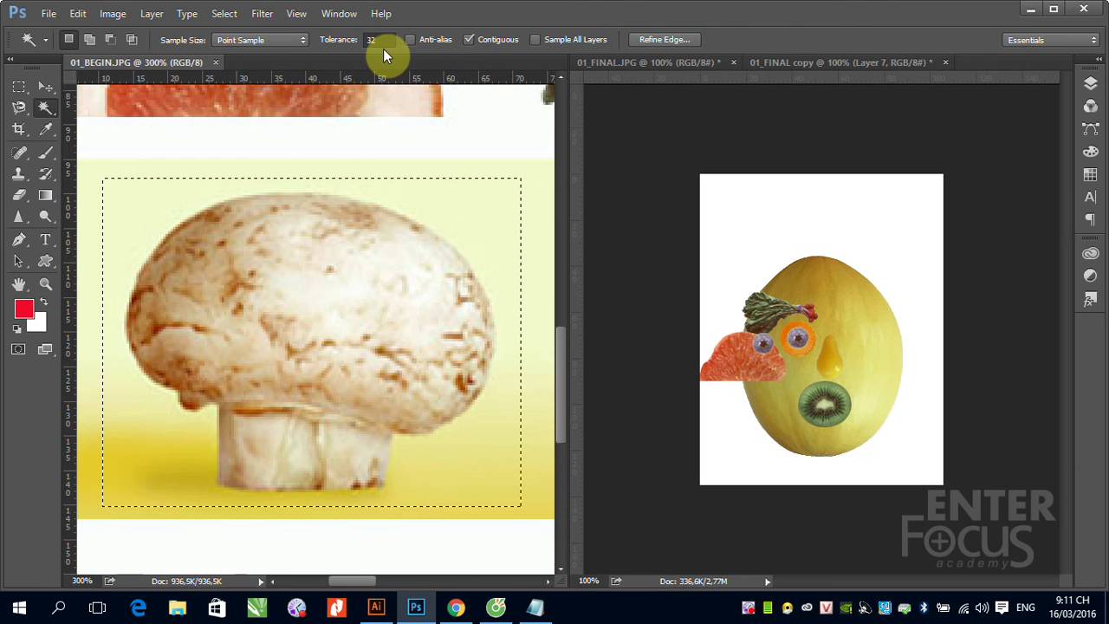
# Step: Set the Magic Wand tolerance to 20 and subtract the background around the mushroom cap, right of the stem and beneath it
pyautogui.click(334, 40)
pyautogui.write('20')
pyautogui.keyDown('alt'); pyautogui.click(479, 231); pyautogui.keyUp('alt')
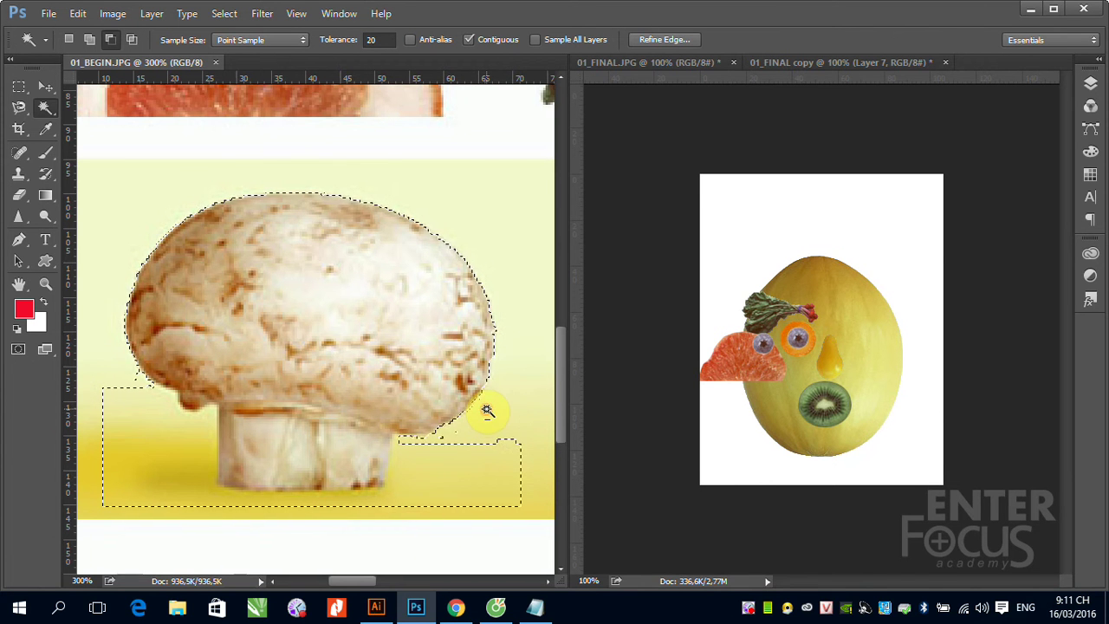
pyautogui.keyDown('alt'); pyautogui.click(441, 472); pyautogui.keyUp('alt')
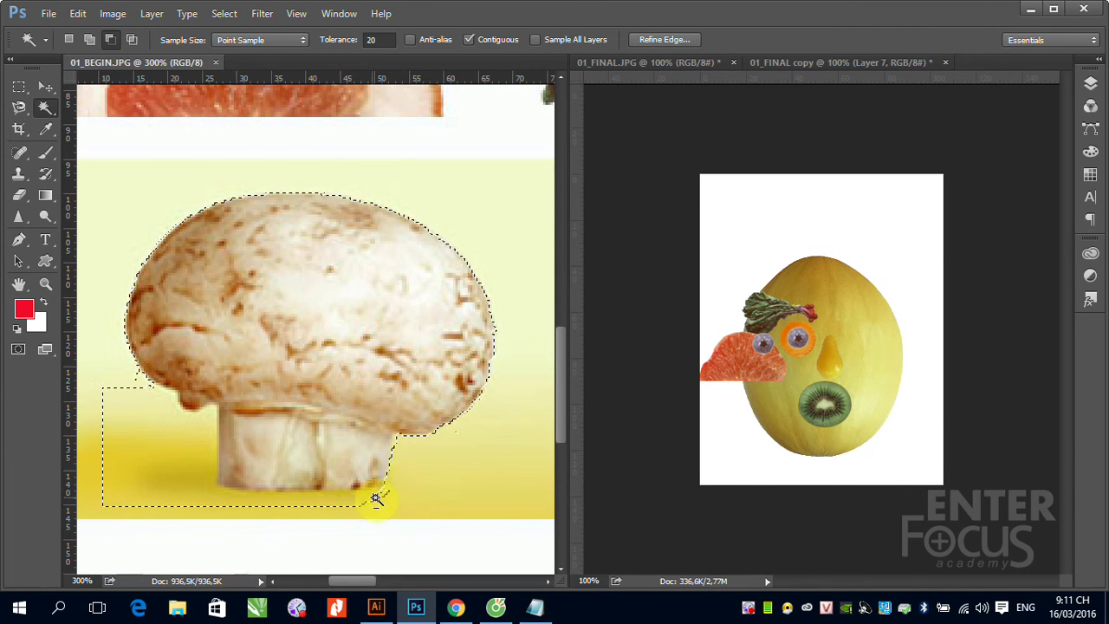
pyautogui.keyDown('alt'); pyautogui.click(338, 501); pyautogui.keyUp('alt')
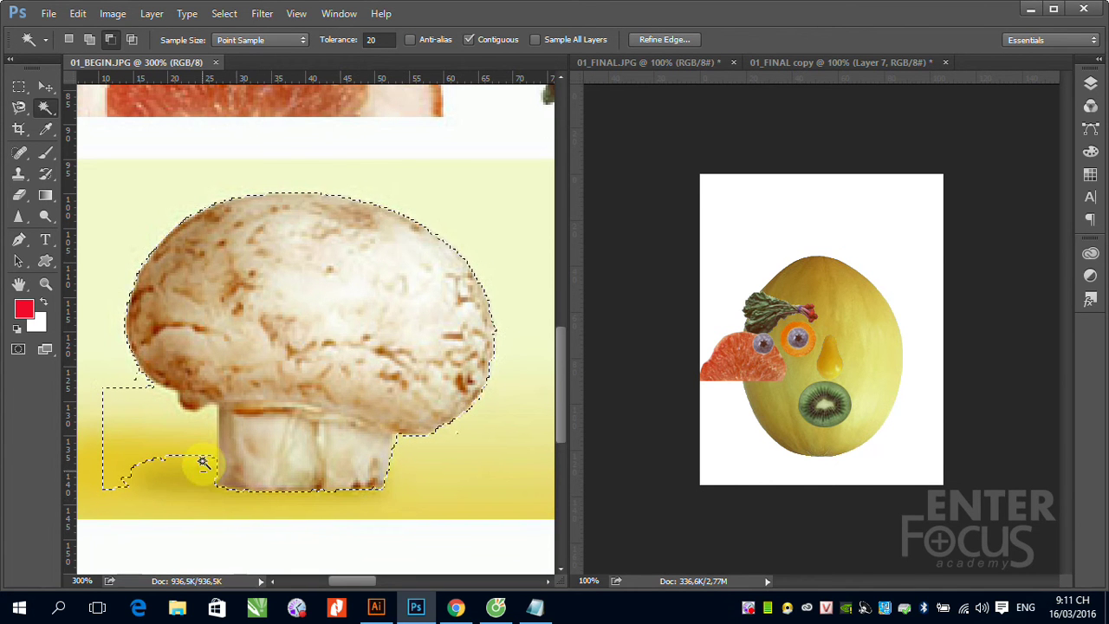
# Step: Subtract the remaining background left of the stem and copy the mushroom onto the top of the melon in 01_FINAL copy
pyautogui.keyDown('alt'); pyautogui.click(154, 459); pyautogui.keyUp('alt')
pyautogui.keyDown('alt'); pyautogui.click(154, 436); pyautogui.keyUp('alt')
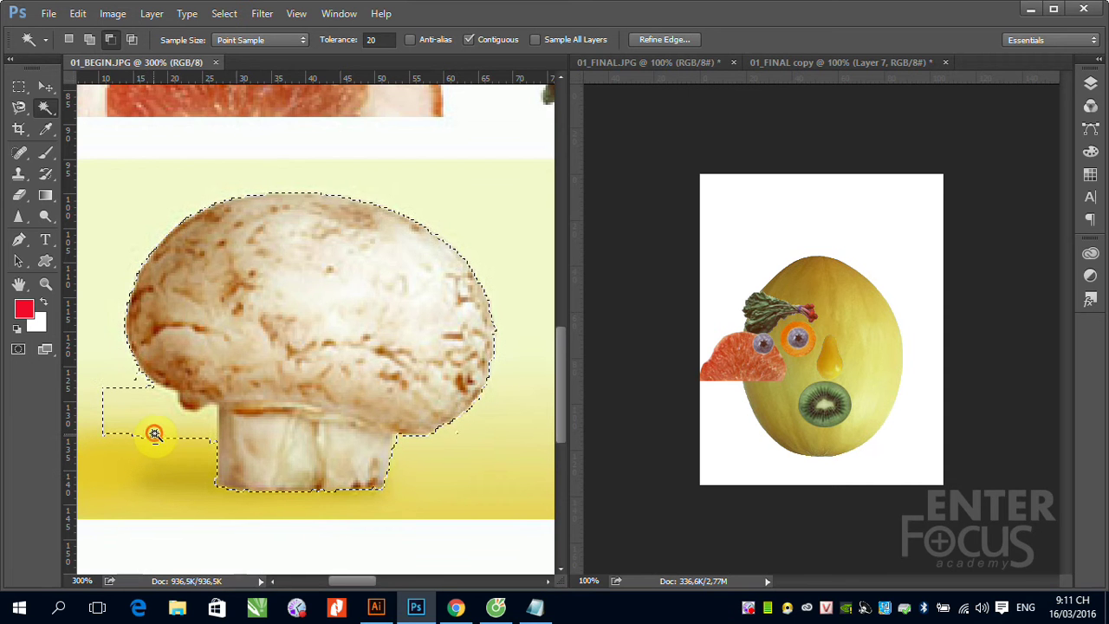
pyautogui.keyDown('alt'); pyautogui.click(159, 409); pyautogui.keyUp('alt')
pyautogui.keyDown('alt'); pyautogui.click(154, 424); pyautogui.keyUp('alt')
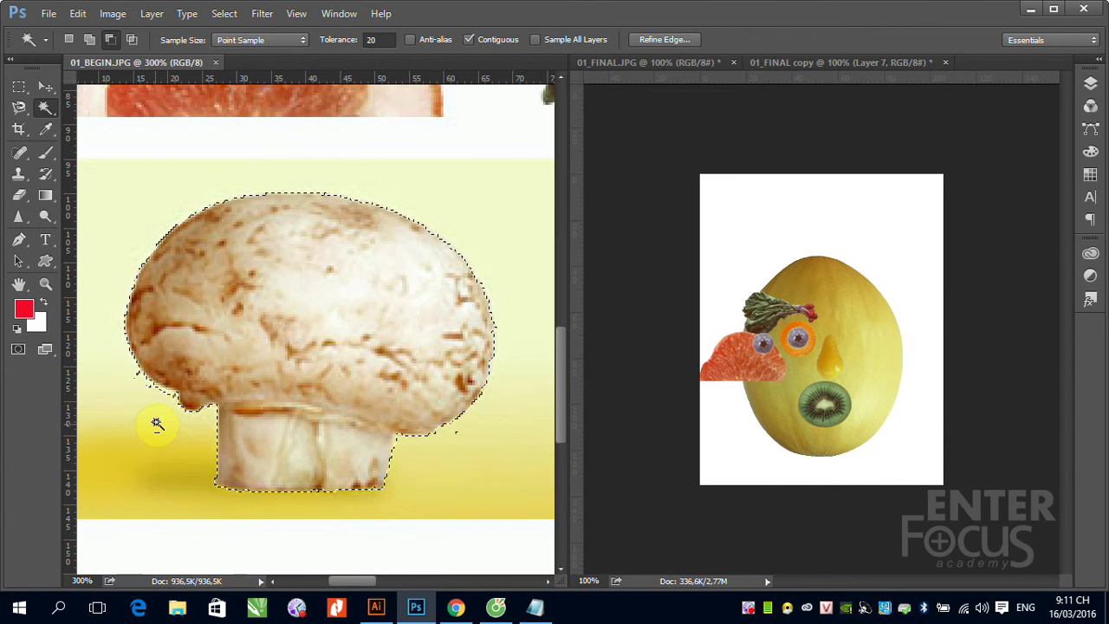
pyautogui.keyDown('alt'); pyautogui.click(168, 392); pyautogui.keyUp('alt')
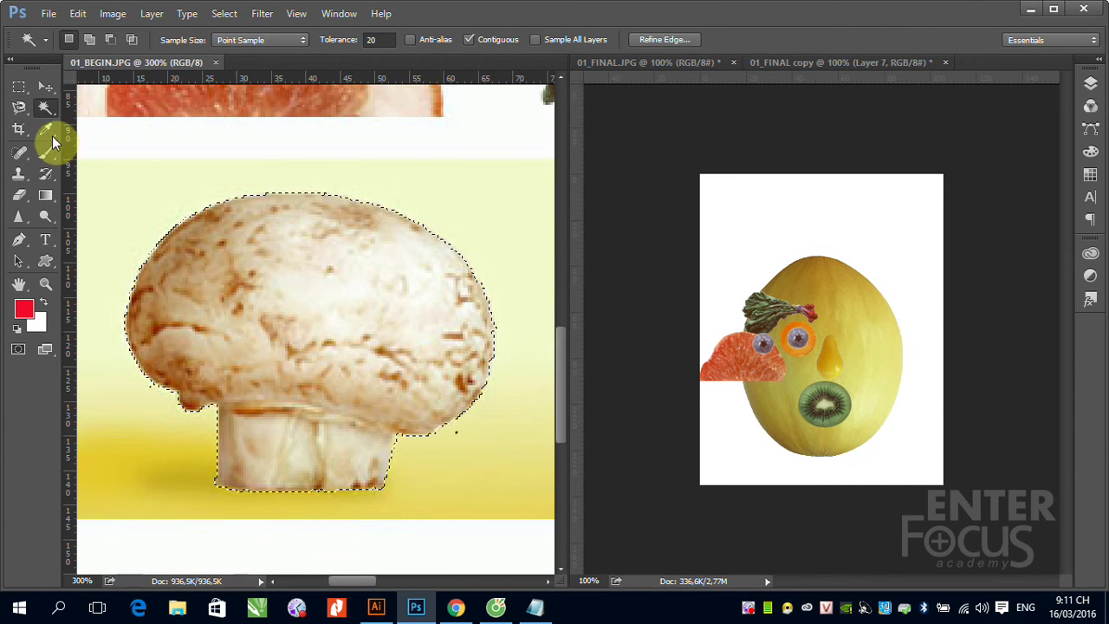
pyautogui.click(46, 86)
pyautogui.moveTo(674, 320); pyautogui.dragTo(836, 246)
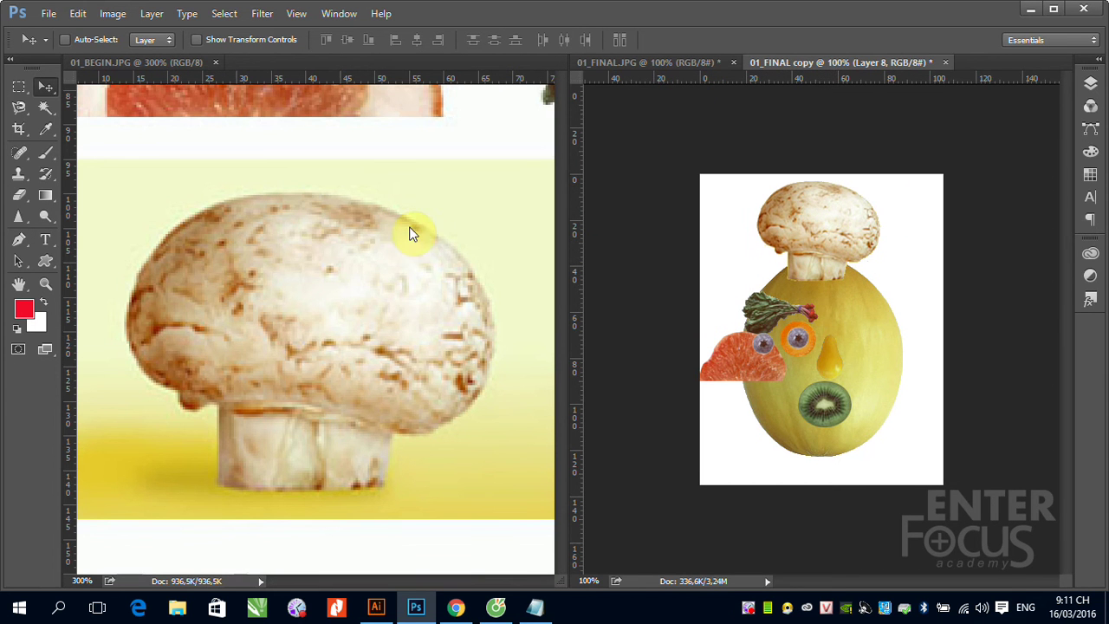
# Step: Start selecting the bow-tie pasta in 01_BEGIN.JPG with the Polygonal Lasso tool
pyautogui.click(426, 174)
pyautogui.moveTo(431, 218); pyautogui.dragTo(374, 345)
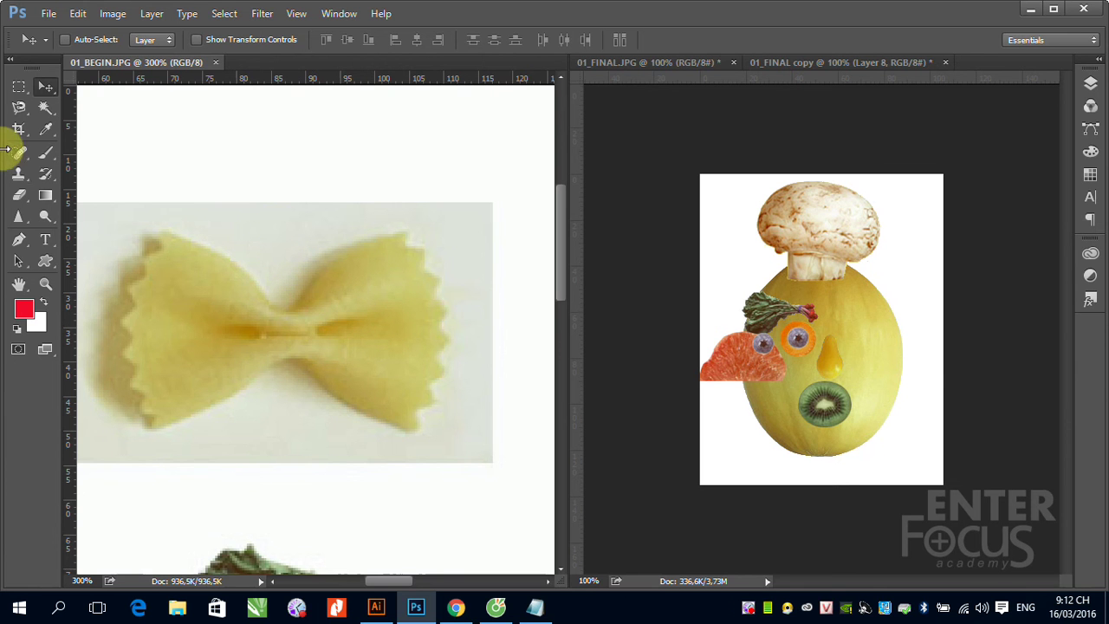
pyautogui.click(17, 111)
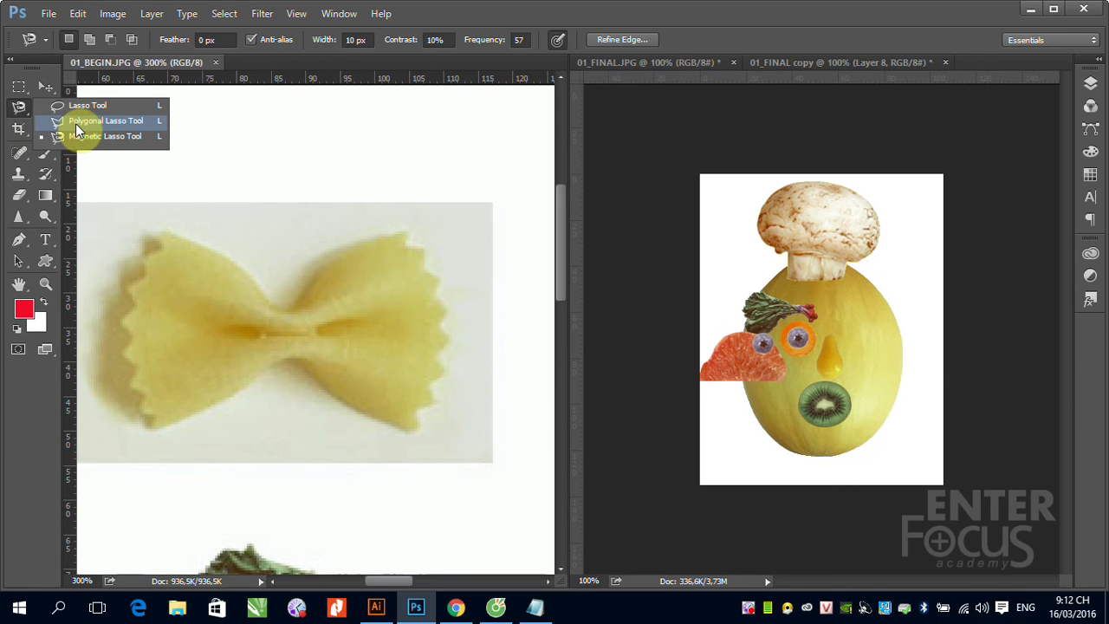